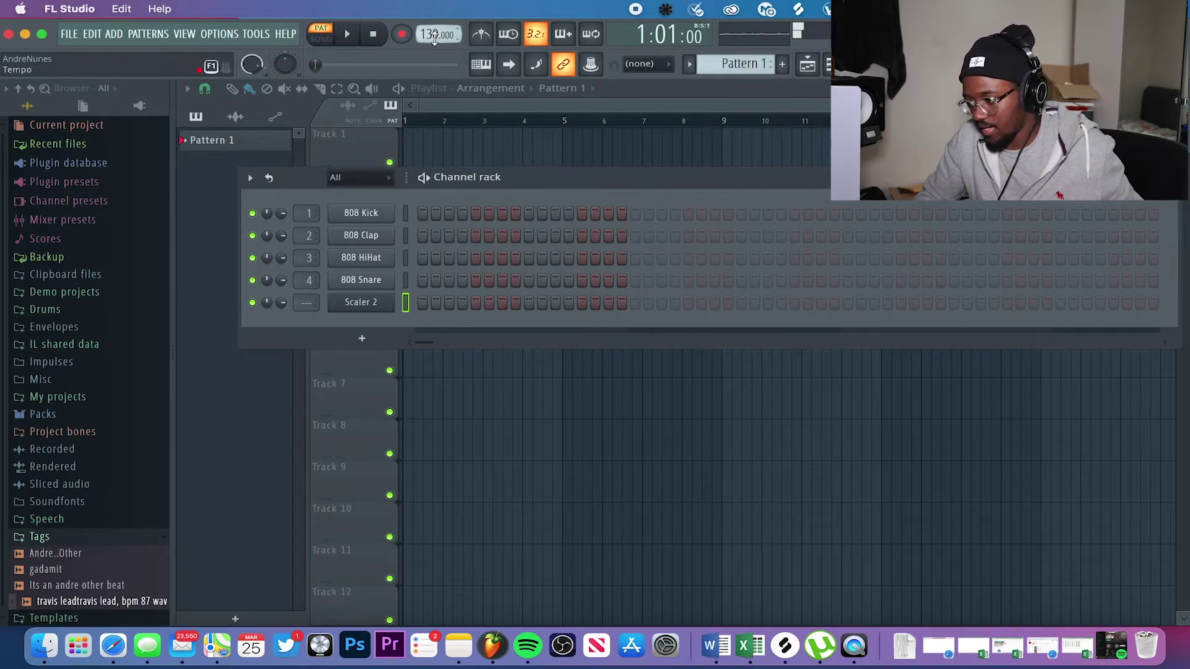
- Set the tempo to 140 BPM and the piano roll's scale-highlighting root note to G with Minor Natural (Aeolian)
left_click_drag(430, 35, 430, 31)
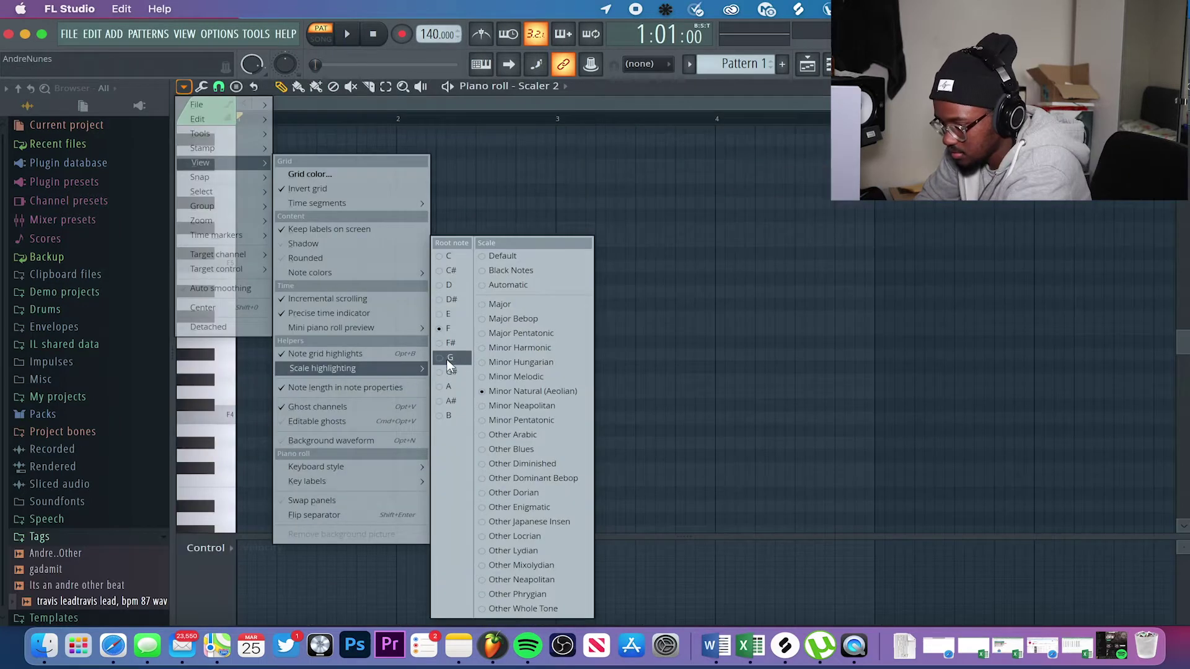
left_click(444, 360)
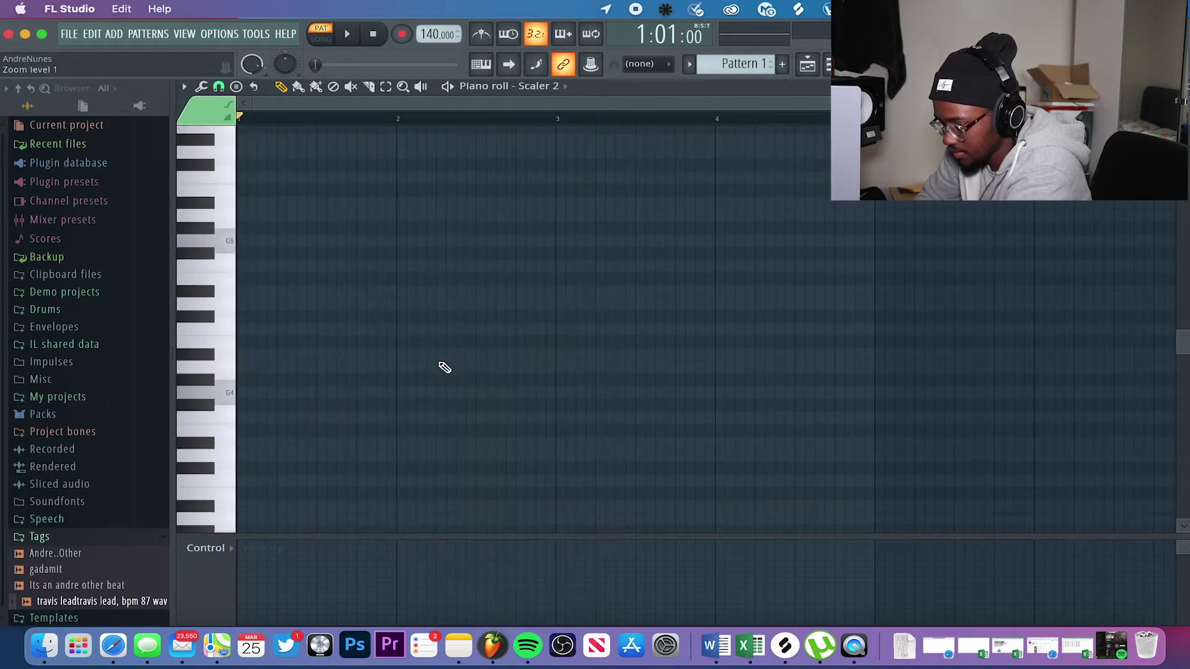
- Add a one-beat D4 note at the start of bar 1
scroll(291, 362, "down", 3)
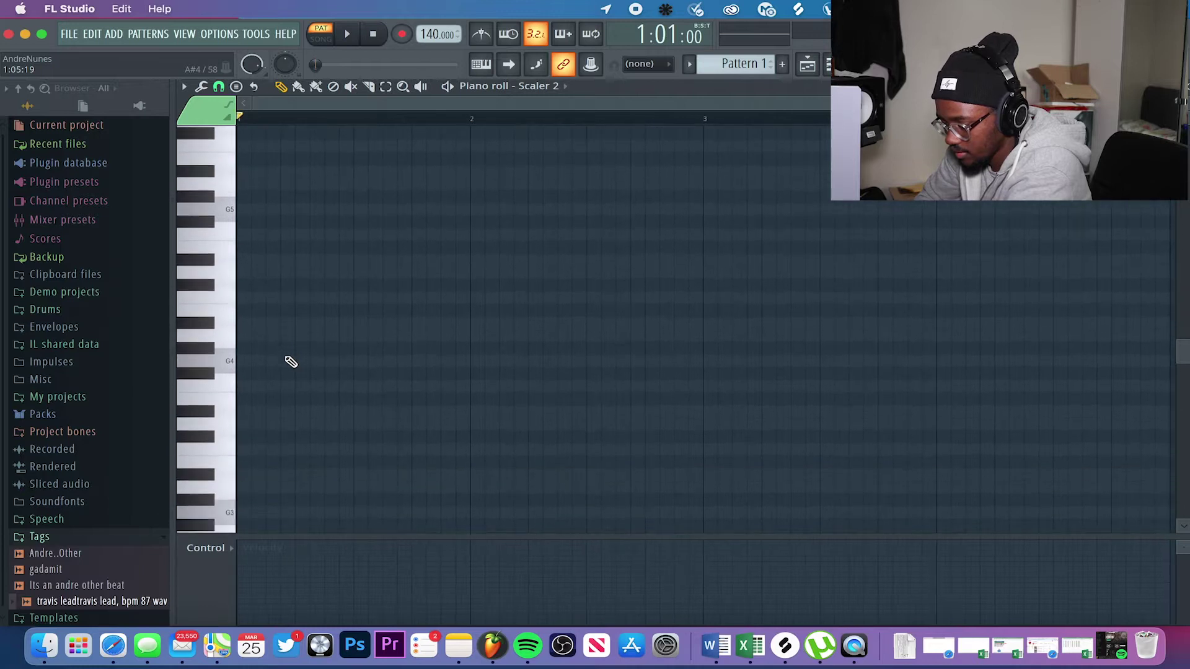
left_click(249, 394)
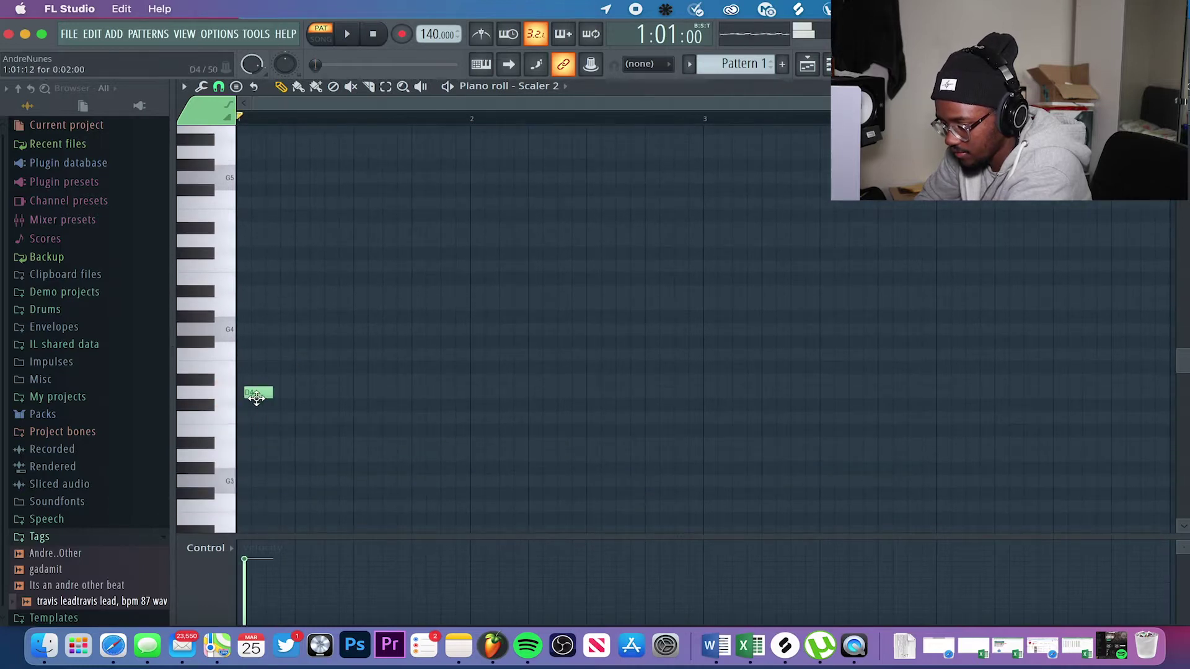
left_click_drag(261, 397, 292, 397)
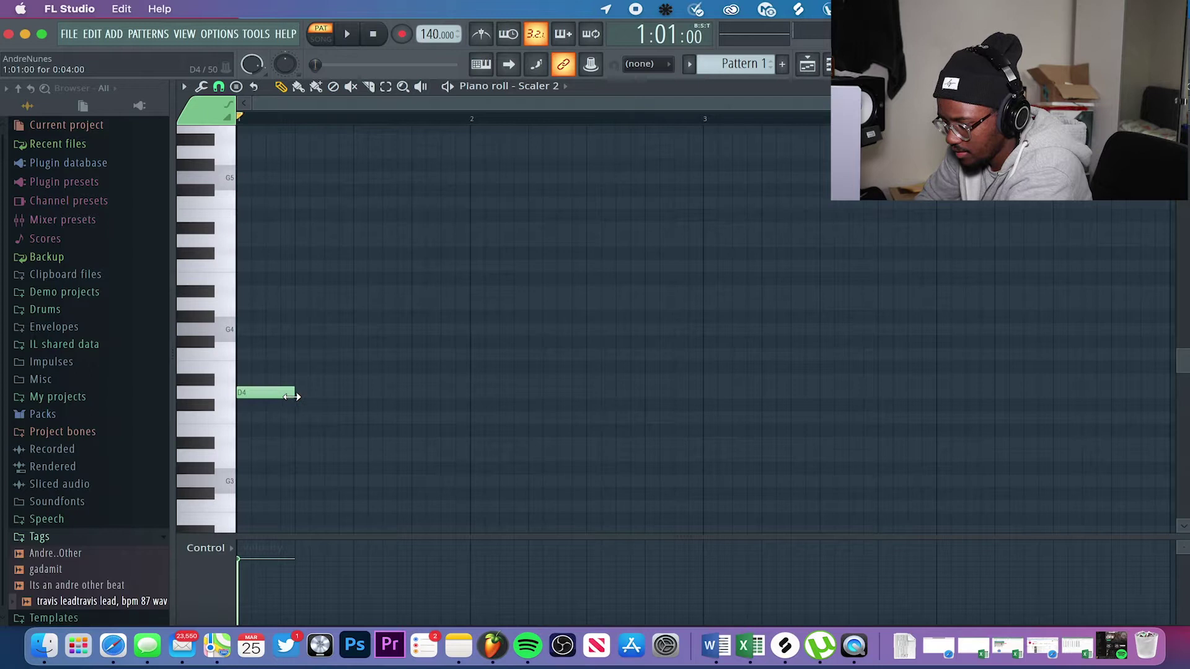
left_click(357, 419)
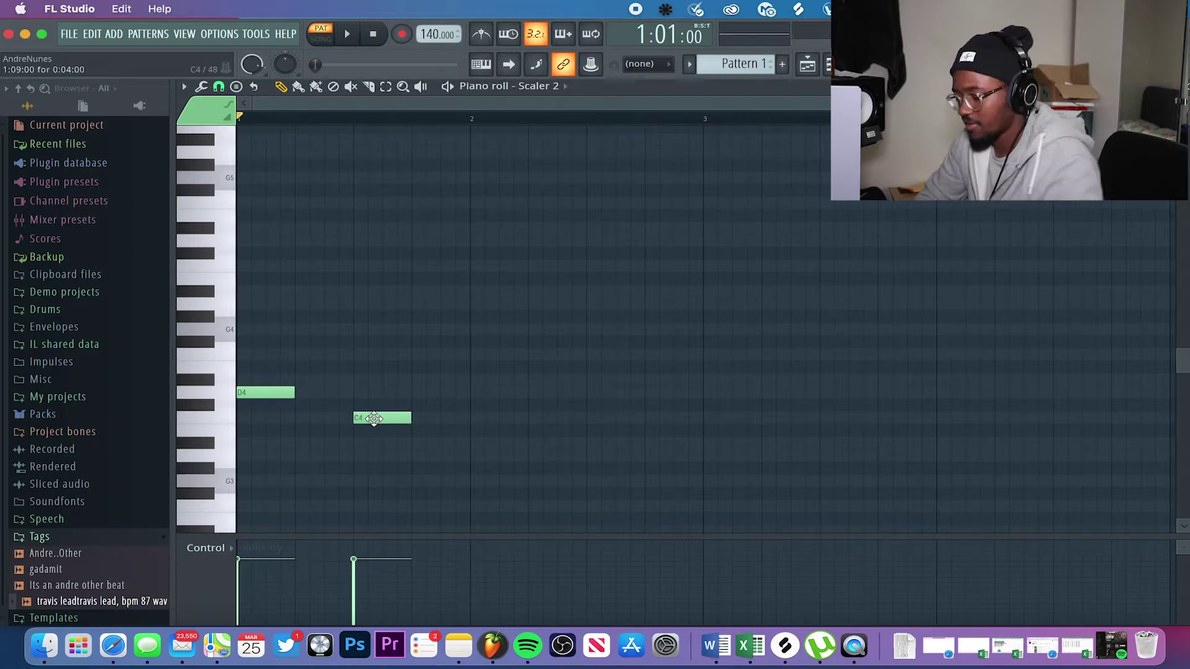
right_click(374, 419)
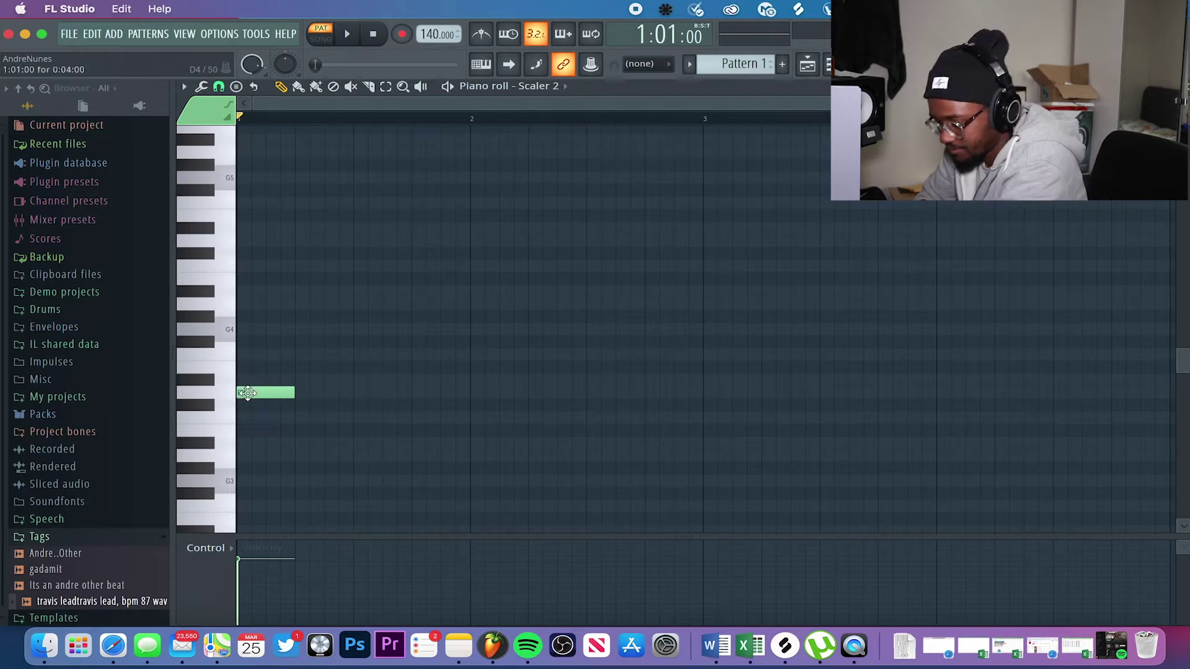
left_click(266, 392)
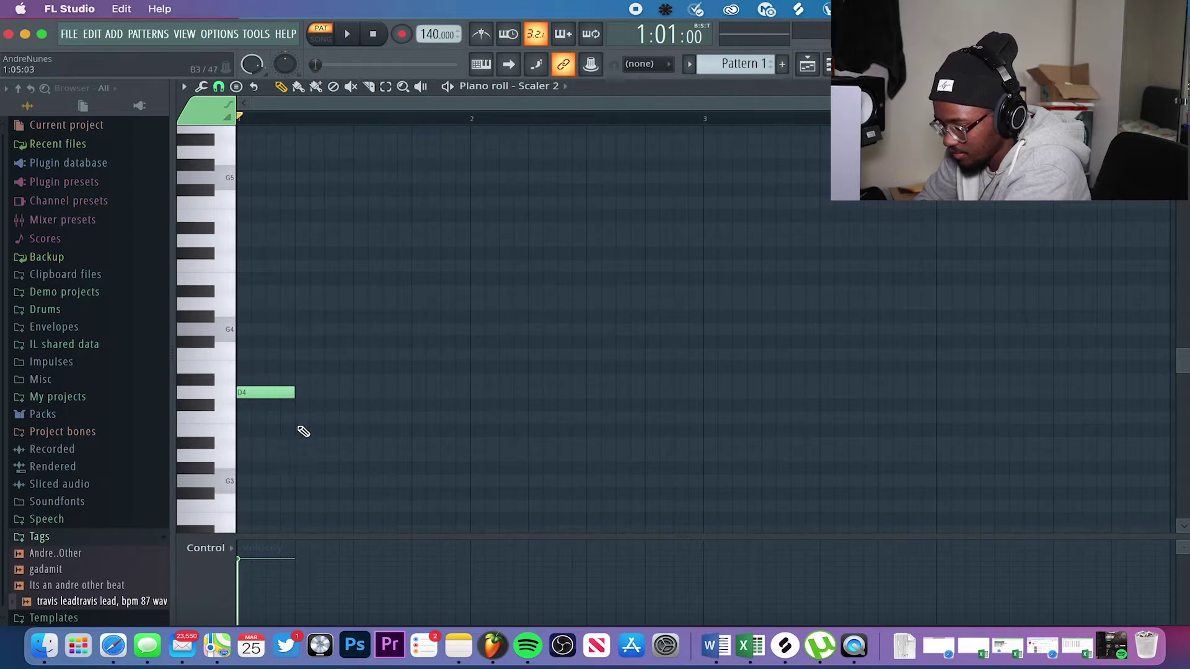
- Add a one-beat A#3 on beat 3 of bar 1 and consecutive one-beat D4, A#3 and A3 notes from the start of bar 2
left_click(376, 460)
left_click(373, 457)
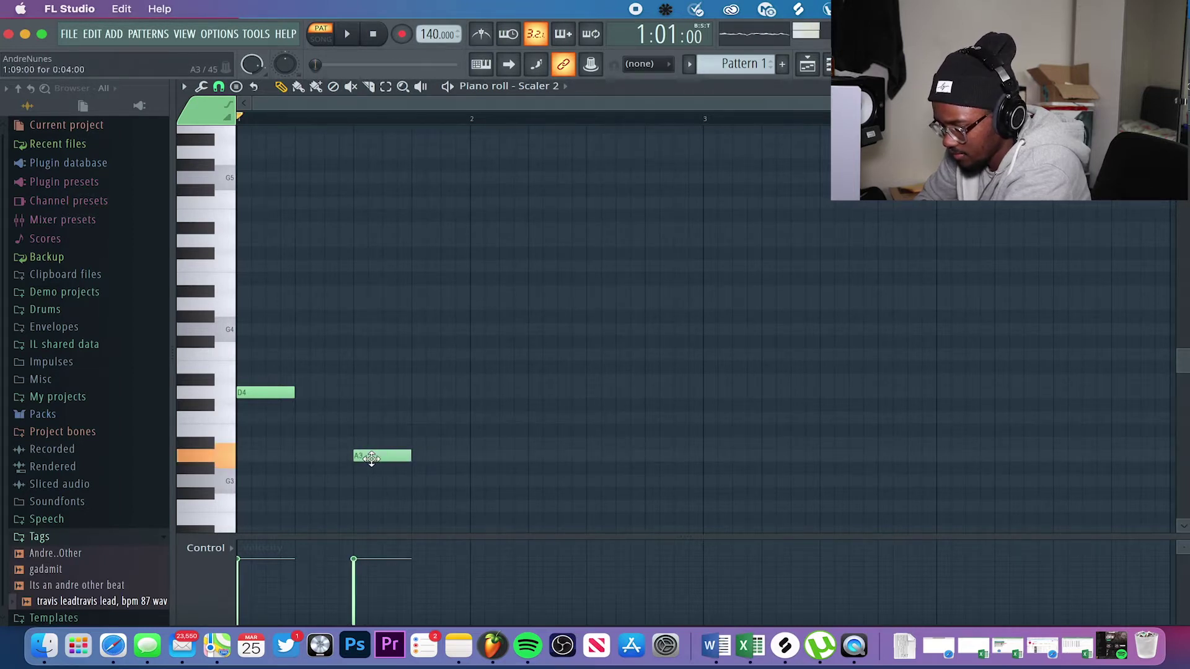
key("space")
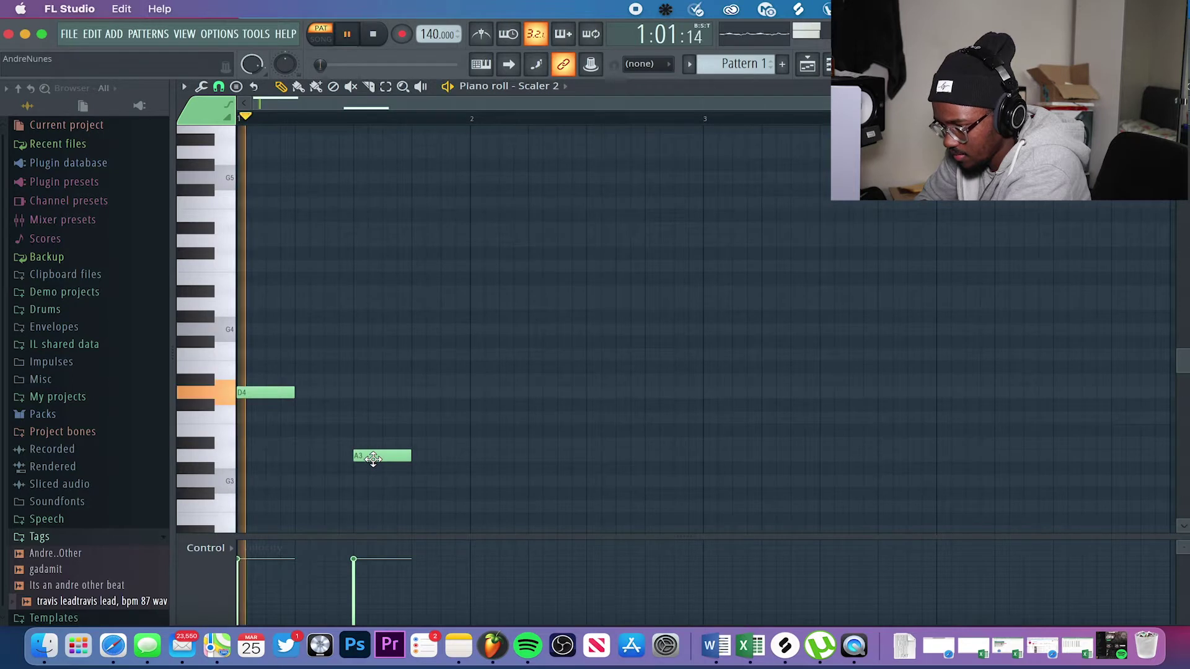
key("ctrl+z")
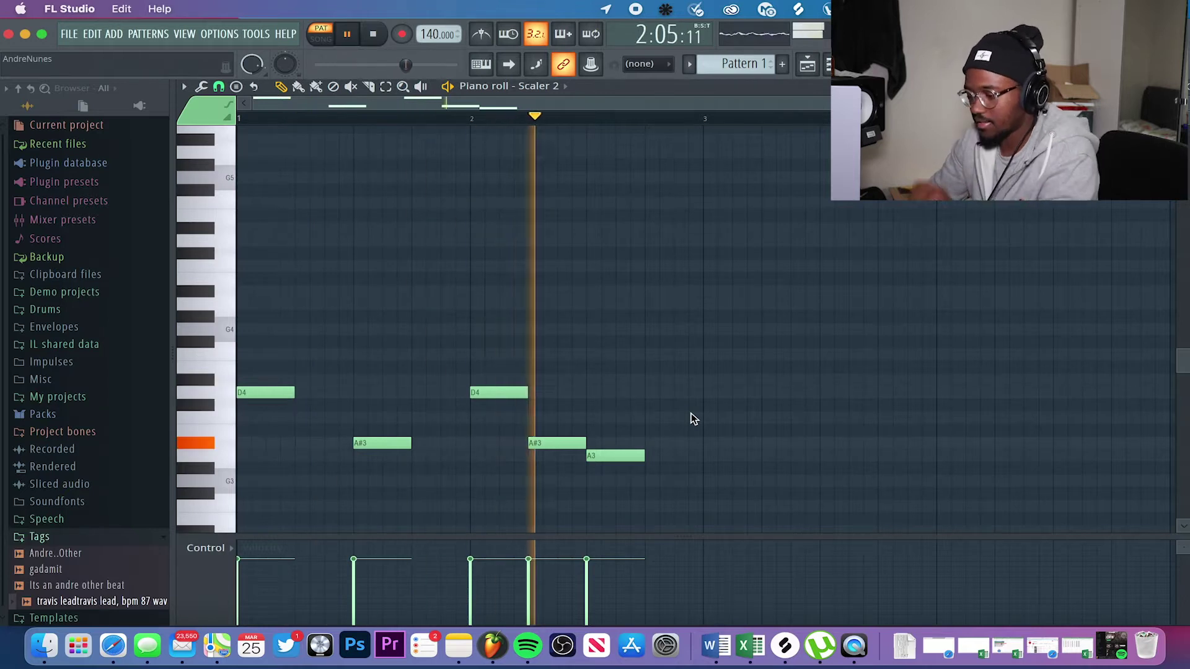
key("space")
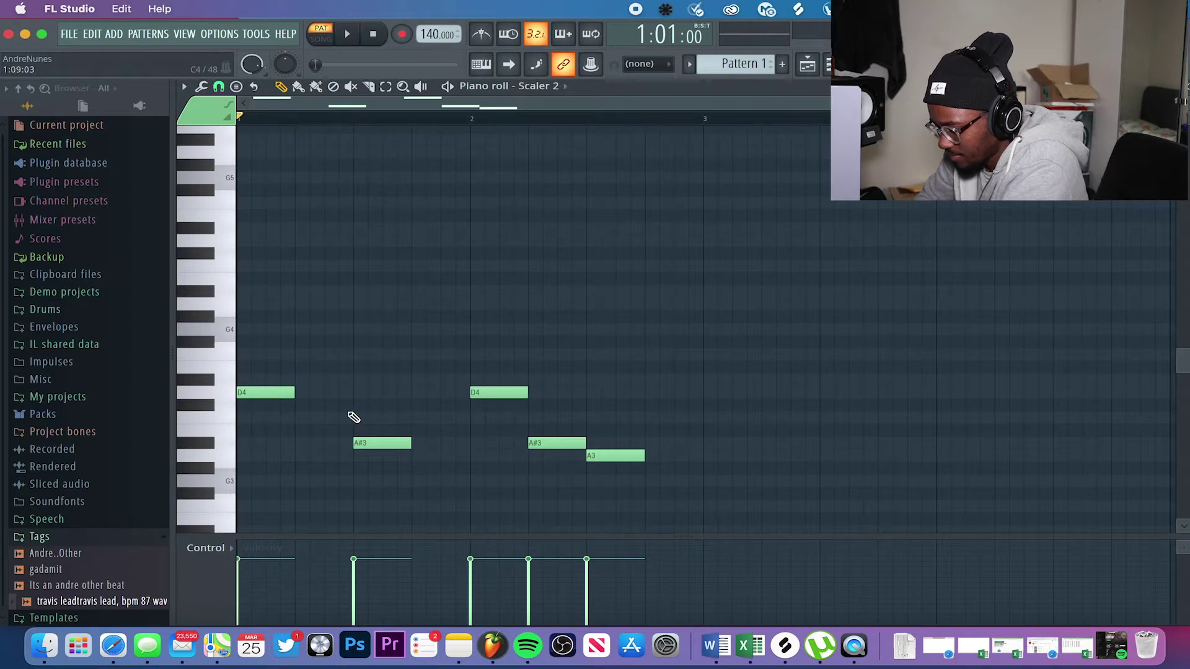
- Add a half-beat G3 note directly before the A#3 in bar 1 and audition the melody
left_click_drag(423, 424, 429, 421)
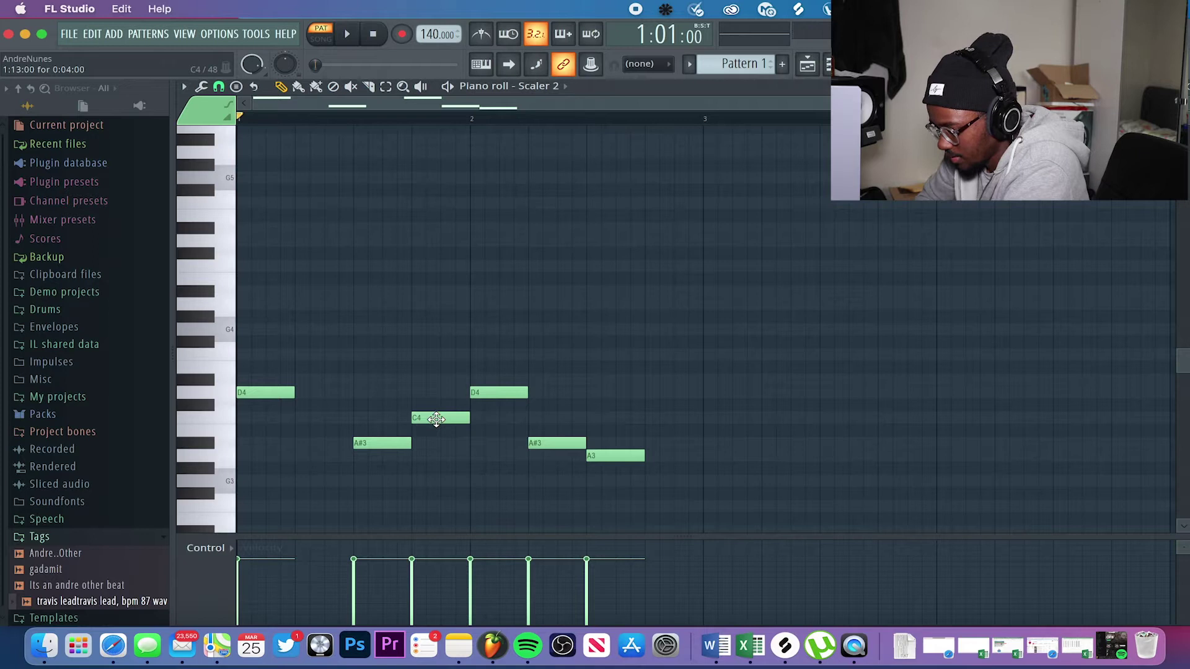
right_click(431, 419)
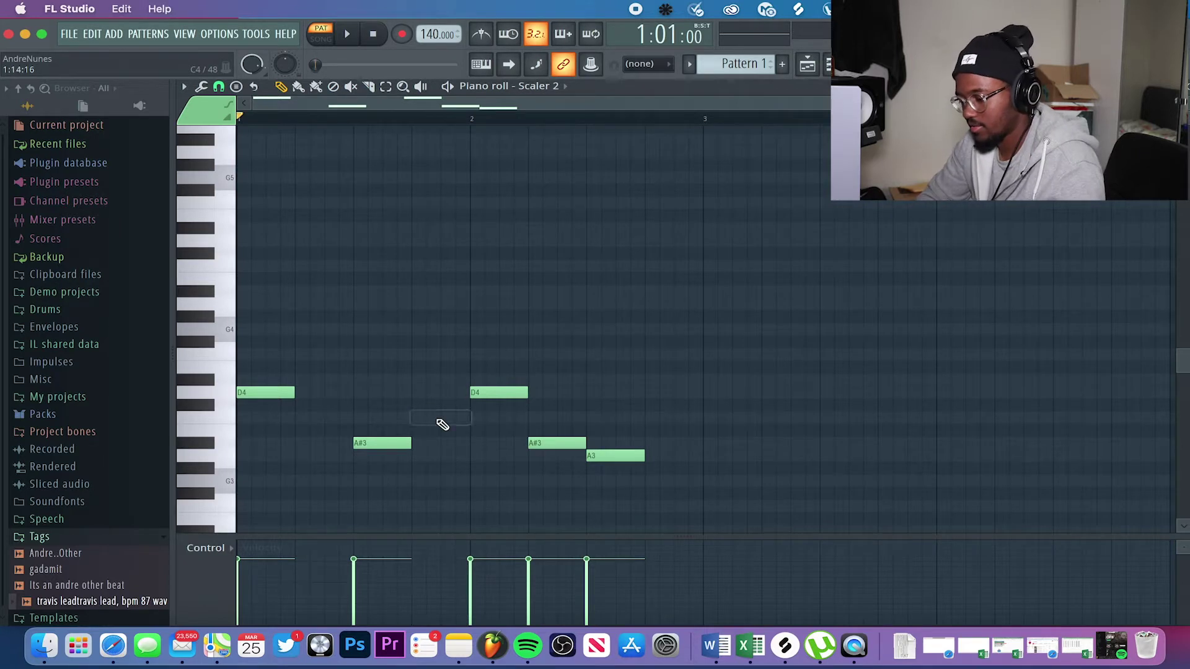
left_click(303, 418)
left_click_drag(303, 418, 295, 418)
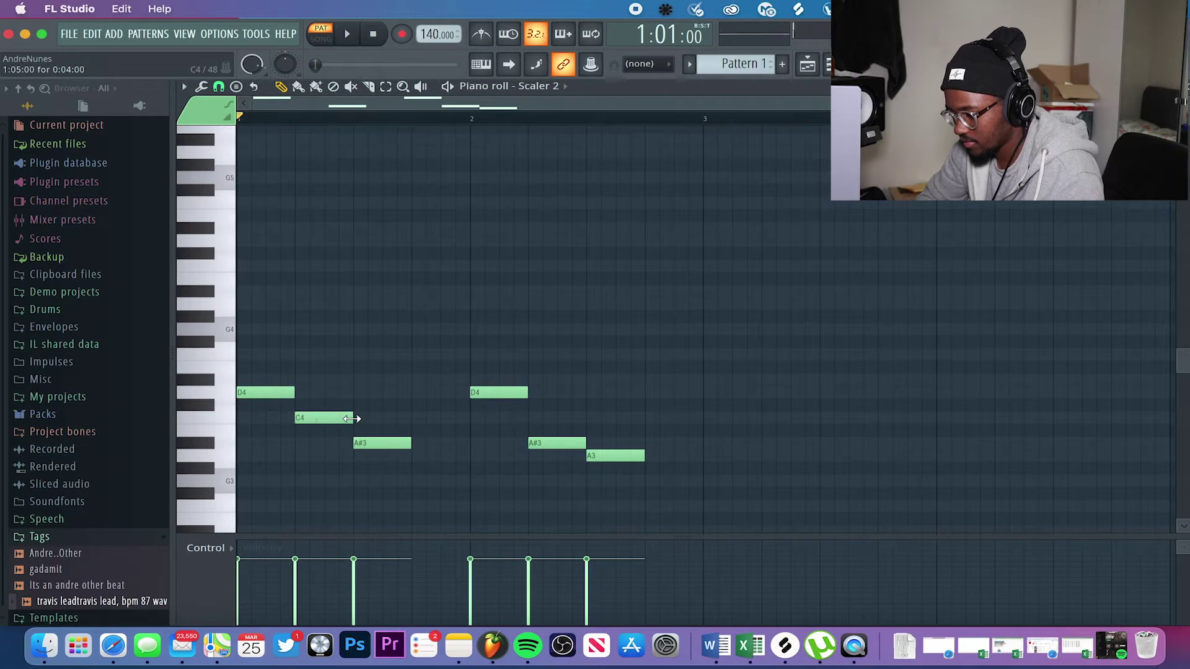
key("space")
left_click_drag(321, 418, 351, 482)
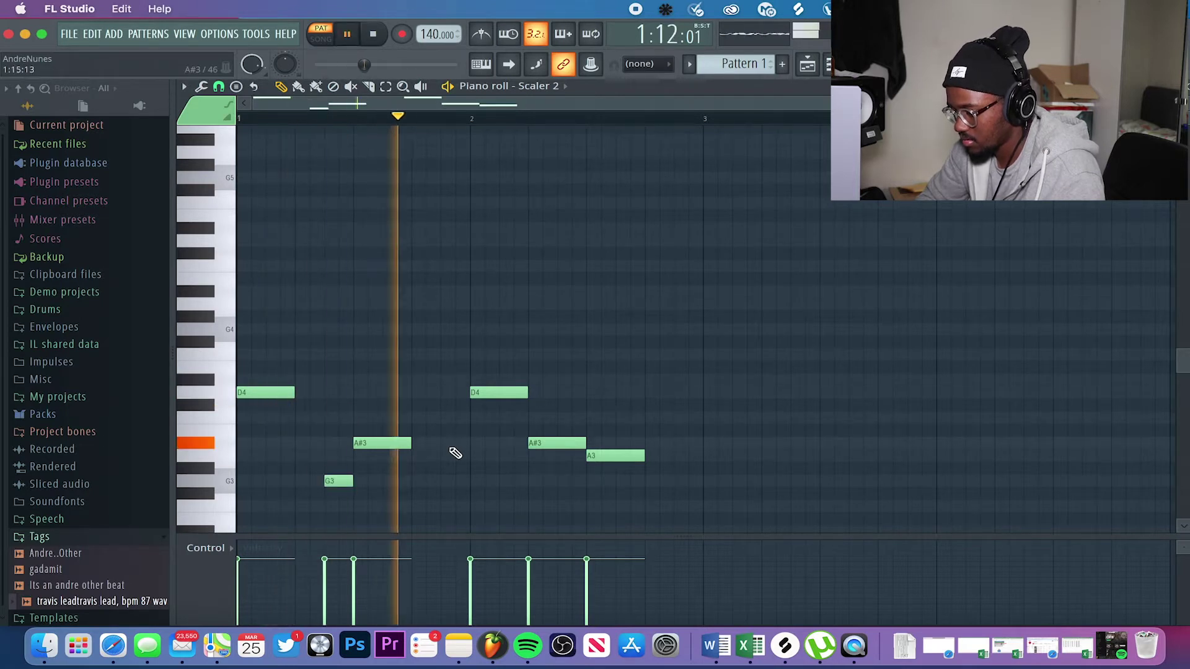
key("space")
- Add a half-beat A3 note directly before bar 2 and play the pattern back
left_click(459, 457)
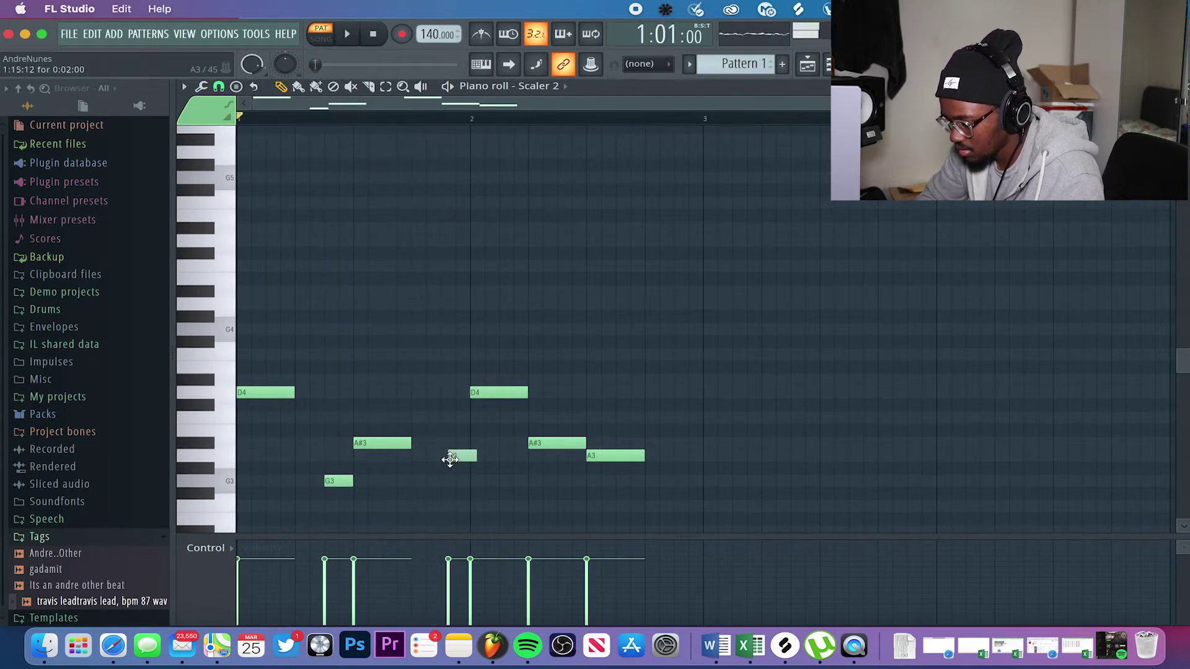
left_click_drag(462, 458, 457, 459)
key("space")
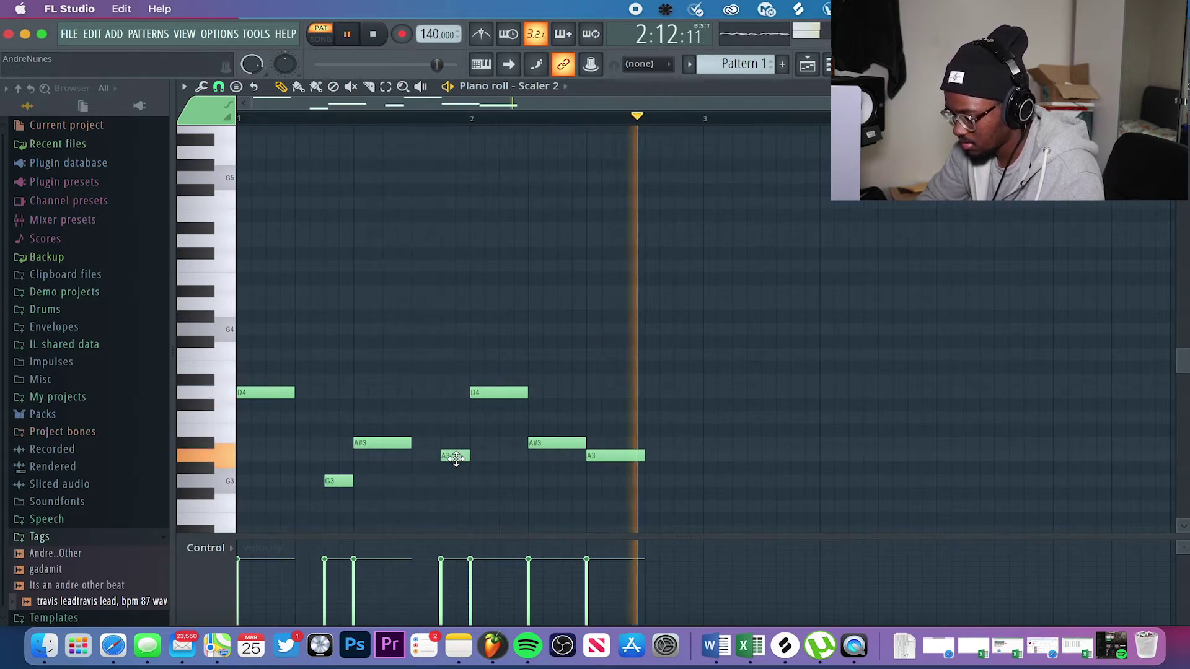
scroll(311, 478, "down", 2)
key("space")
- Stack a one-beat G4 note above the opening D4 in bar 1
scroll(320, 473, "up", 1)
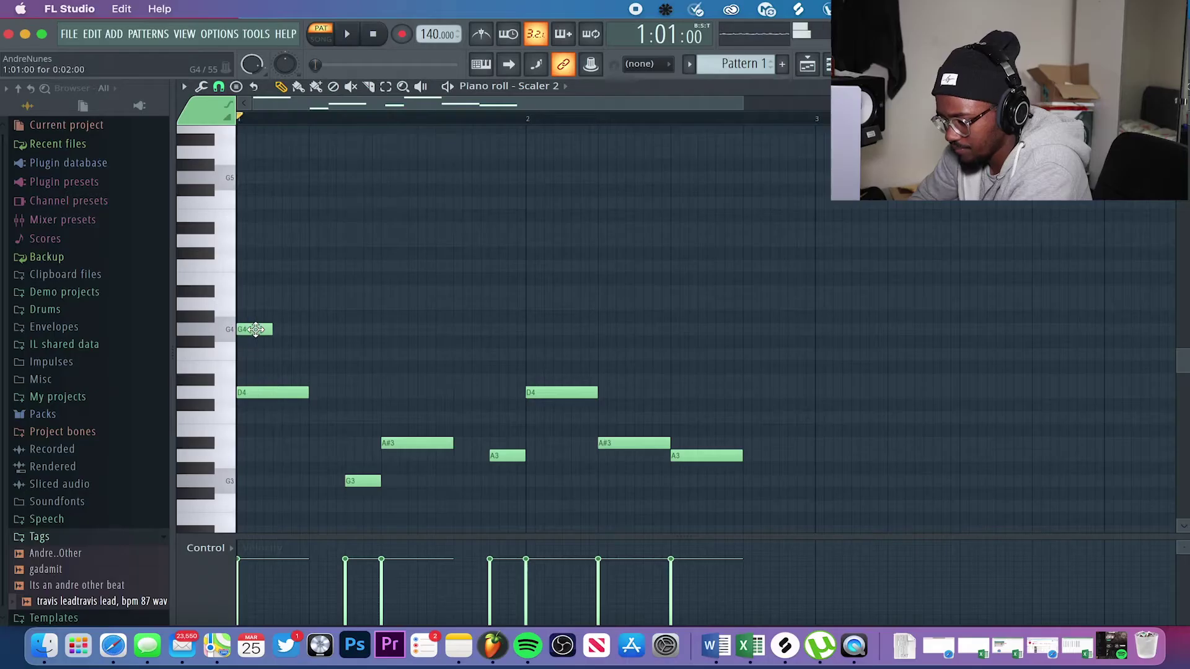
mouse_move(273, 330)
left_mouse_down()
mouse_move(325, 331)
mouse_move(260, 328)
mouse_move(260, 352)
mouse_move(260, 327)
left_mouse_up()
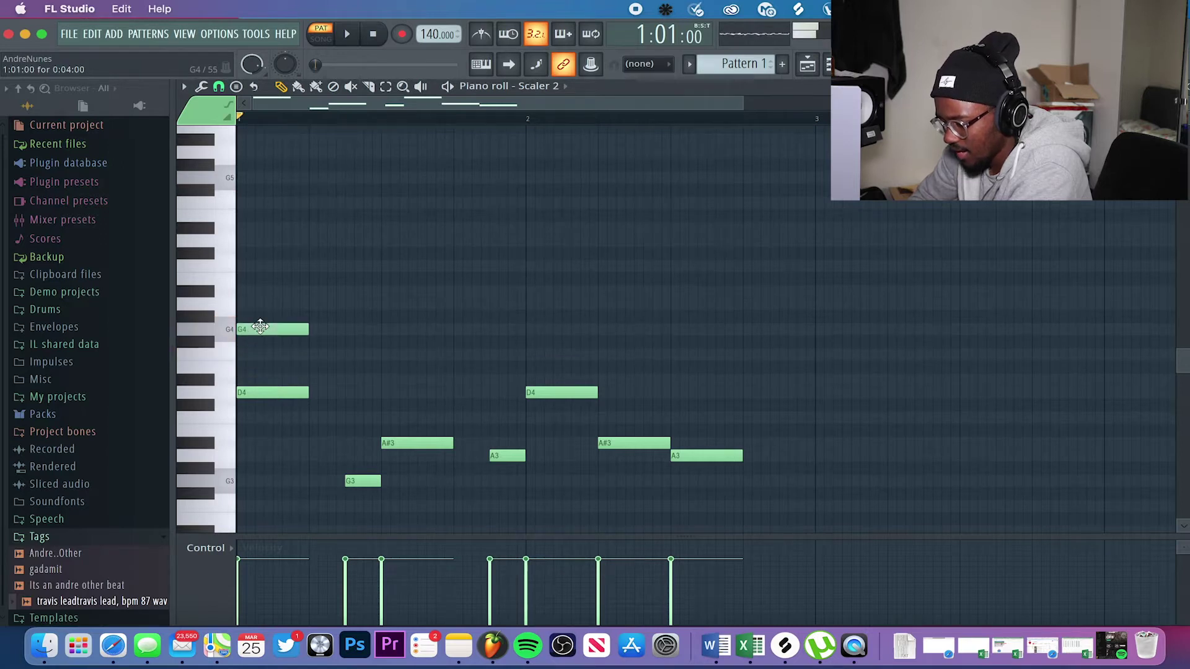
left_click(247, 268)
right_click(246, 269)
- Top the opening D4 and G4 notes with a one-beat A#4 and audition the chord
scroll(248, 254, "down", 5)
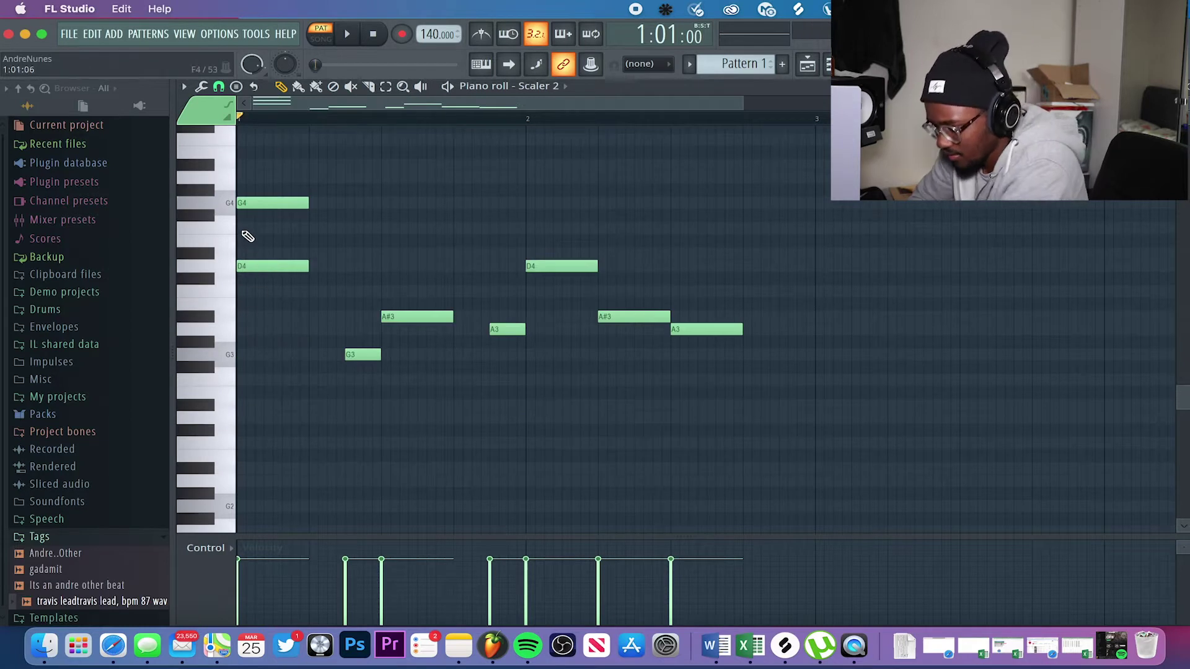
left_click(248, 229)
key("space")
key("space")
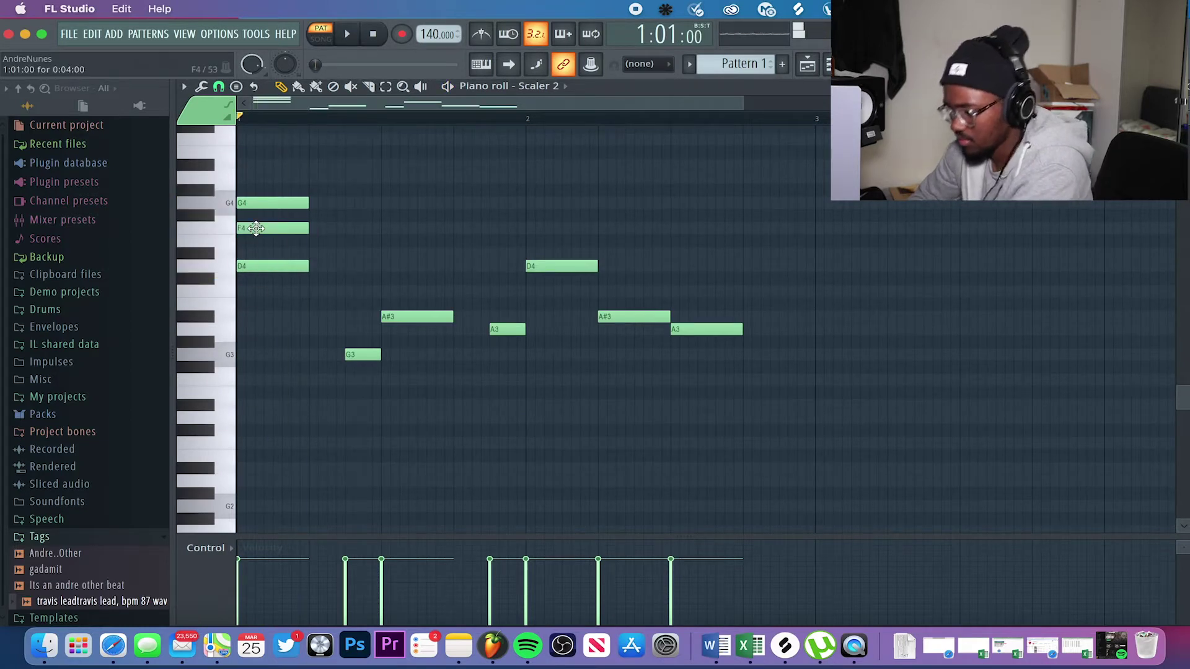
left_click_drag(256, 228, 256, 165)
key("space")
key("space")
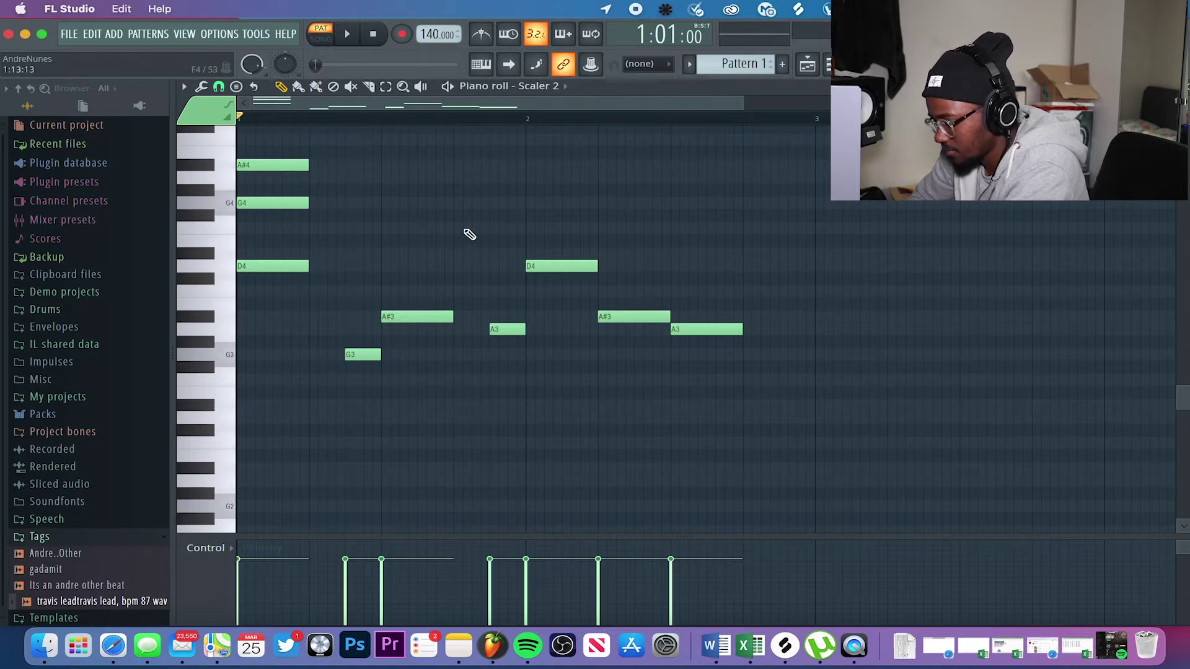
- Stack one-beat D4 and G4 notes above the A#3 on beat 3 of bar 1
scroll(313, 310, "up", 3)
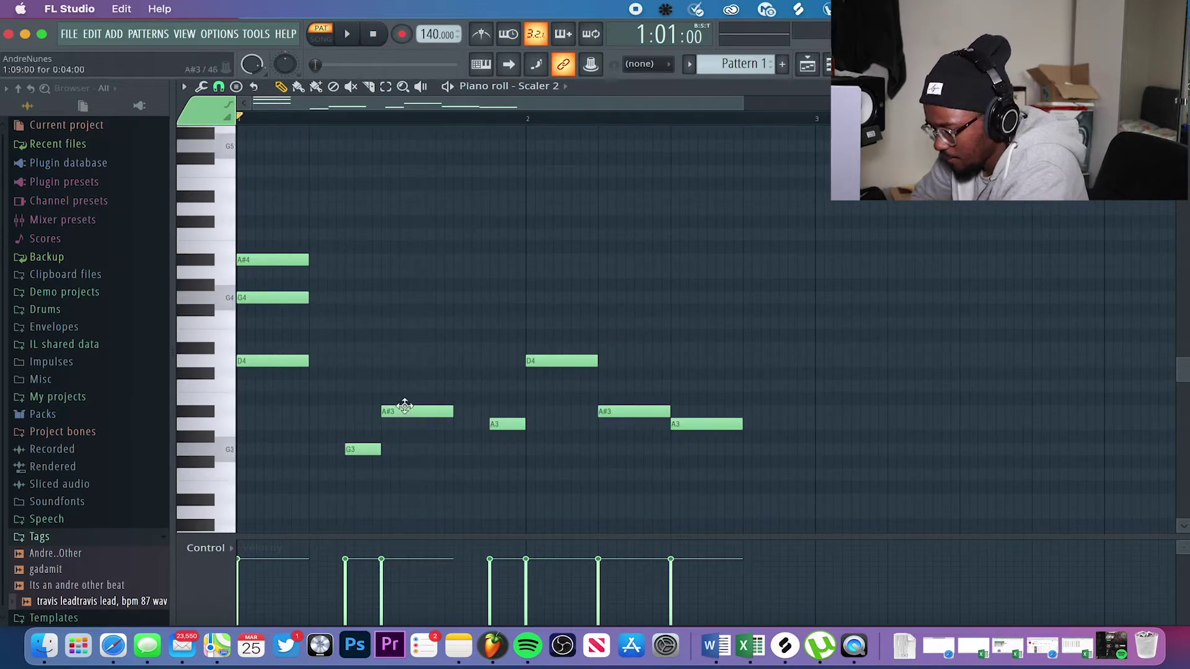
left_click(386, 388)
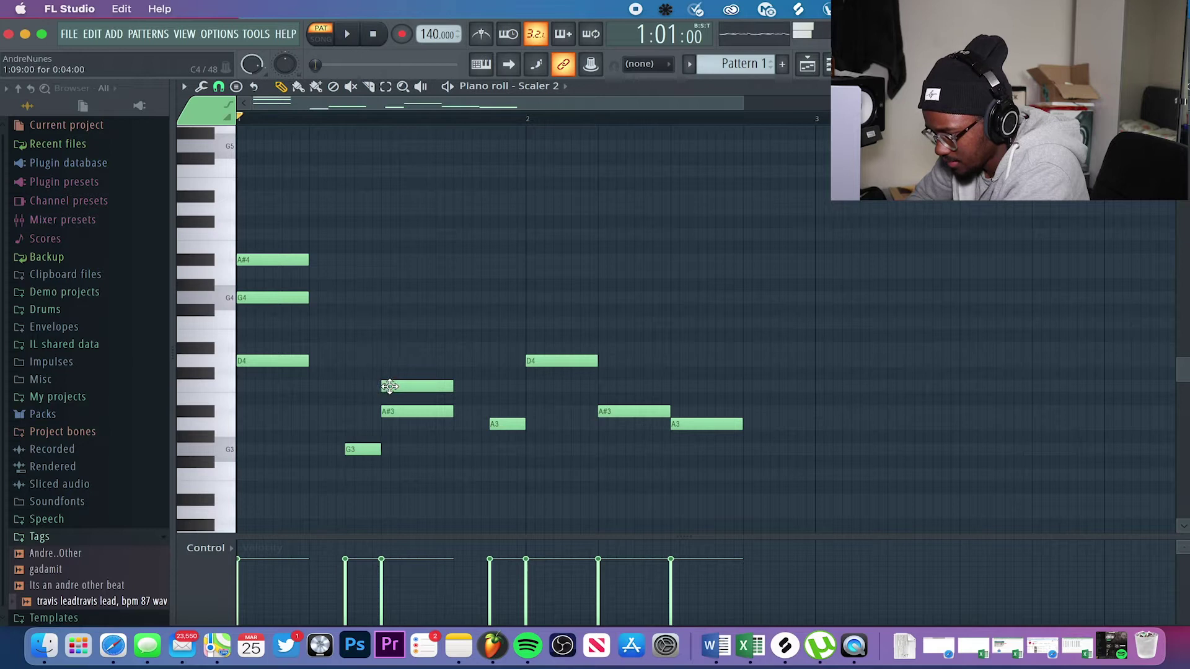
left_click(382, 323)
left_click_drag(408, 386, 410, 356)
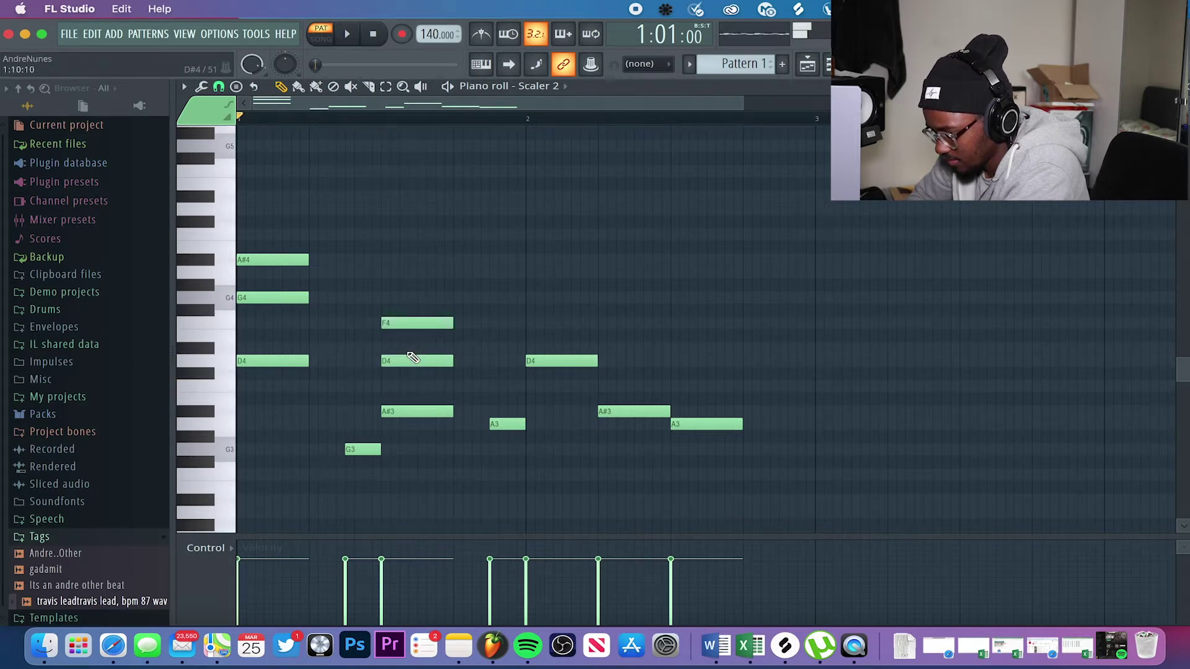
key("space")
key("space")
left_click_drag(408, 323, 408, 296)
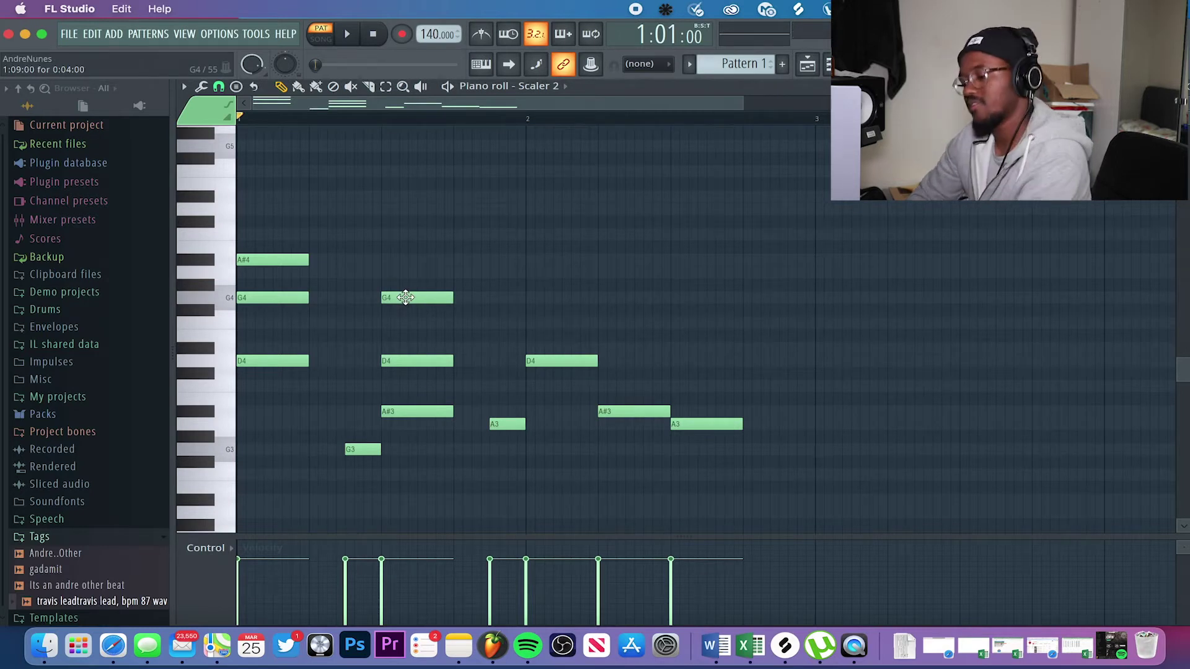
left_click_drag(406, 297, 406, 388)
key("space")
key("ctrl+z")
- In bar 2, stack G4 and A#4 above the D4 and C4 and D#4 above the A3, and play the chords
left_click_drag(680, 322, 695, 350)
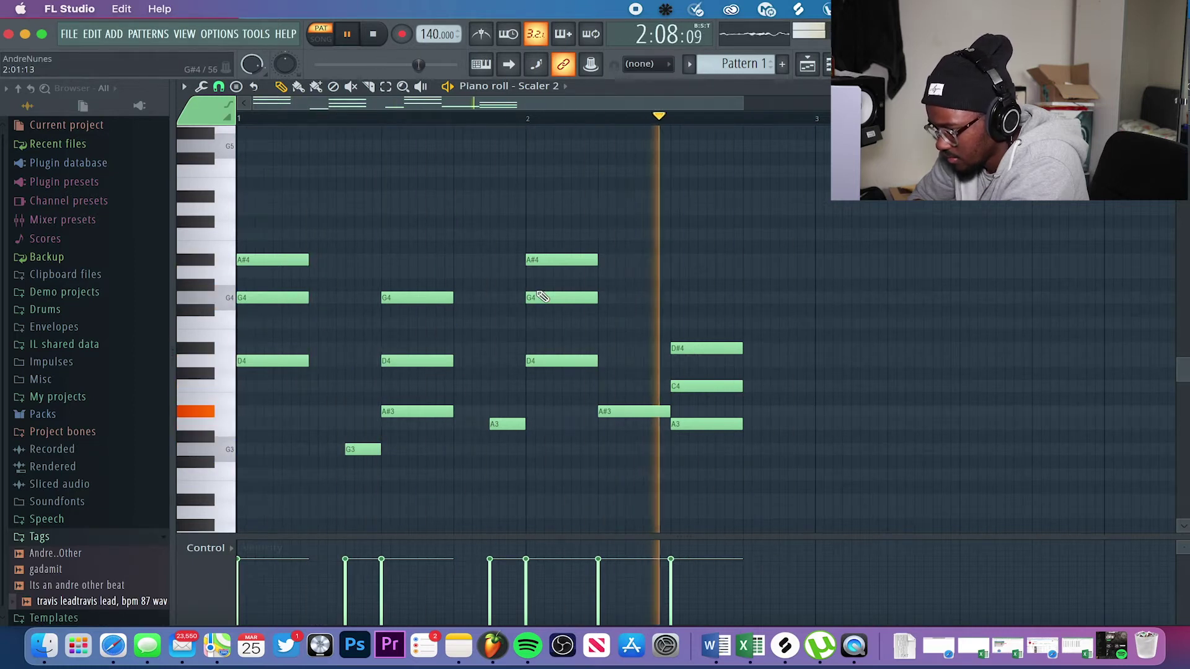
scroll(541, 297, "down", 1)
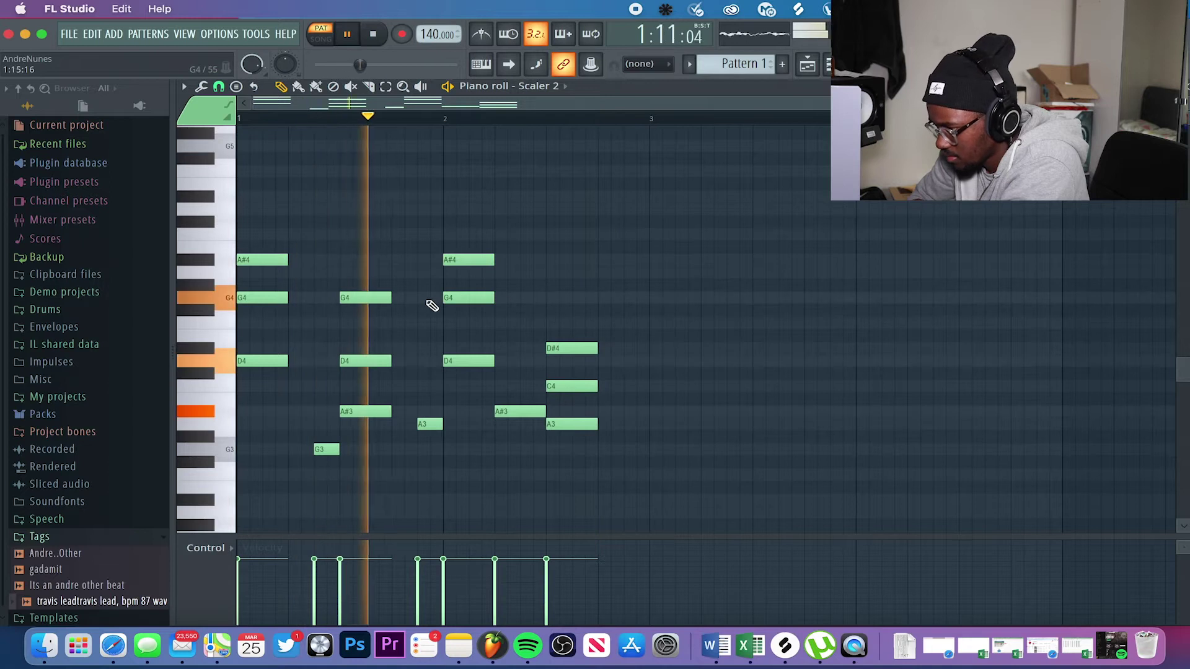
key("space")
- Add a half-beat G5 melody note over the second half of the opening chord in bar 1
scroll(428, 304, "up", 1)
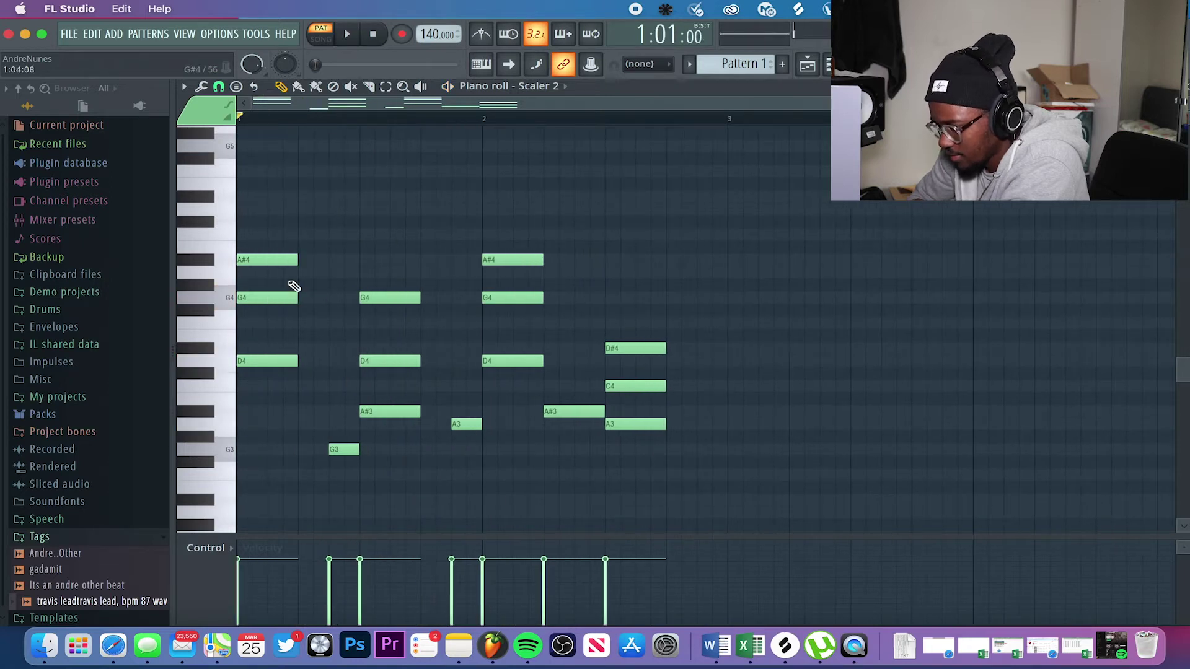
scroll(294, 285, "up", 1)
left_click(289, 240)
left_click_drag(308, 241, 304, 203)
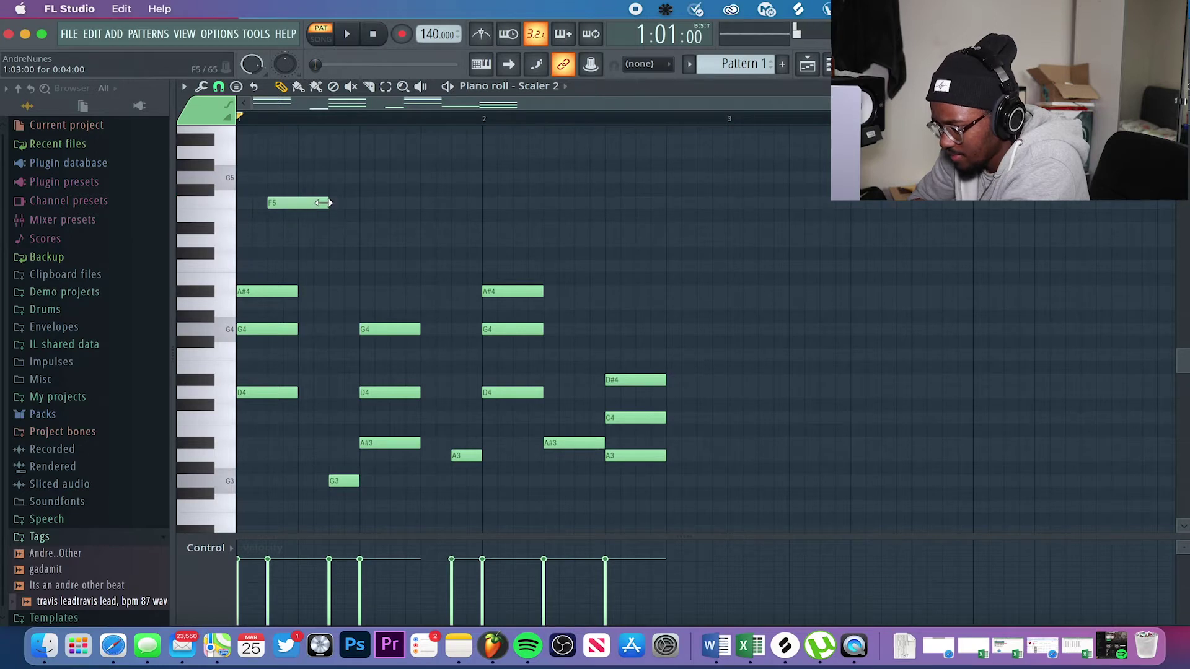
scroll(281, 205, "up", 2)
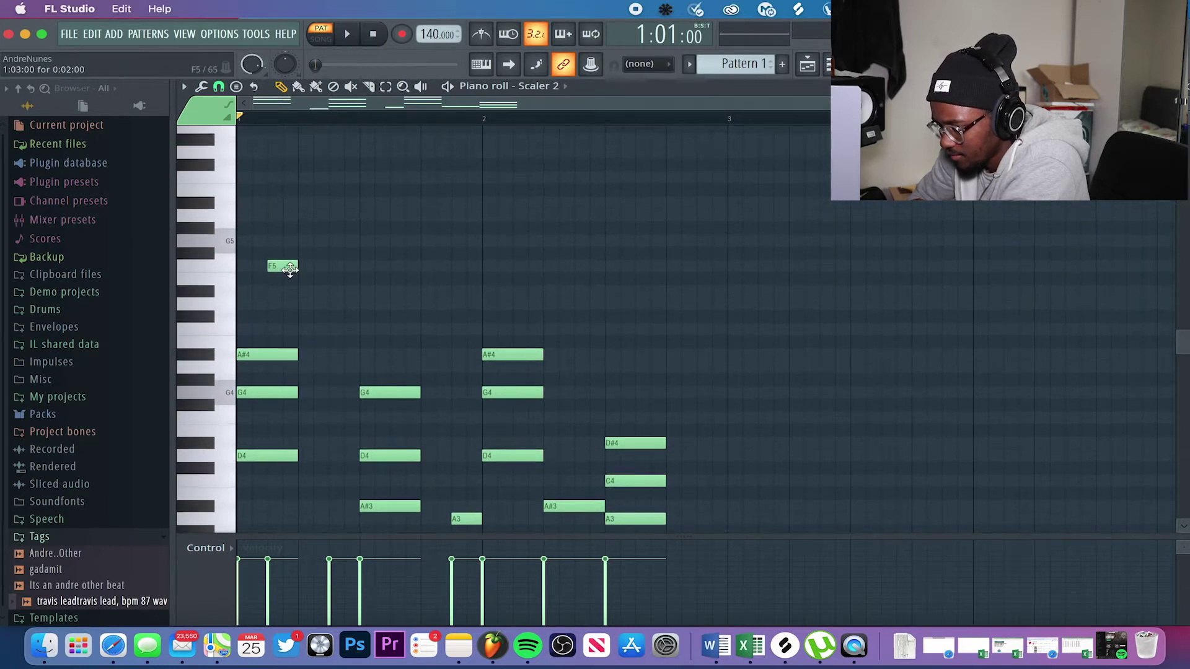
left_click_drag(285, 268, 284, 243)
- Add a half-beat A#5 melody note directly above the G3 note in bar 1
left_click(317, 205)
left_click_drag(320, 206, 346, 206)
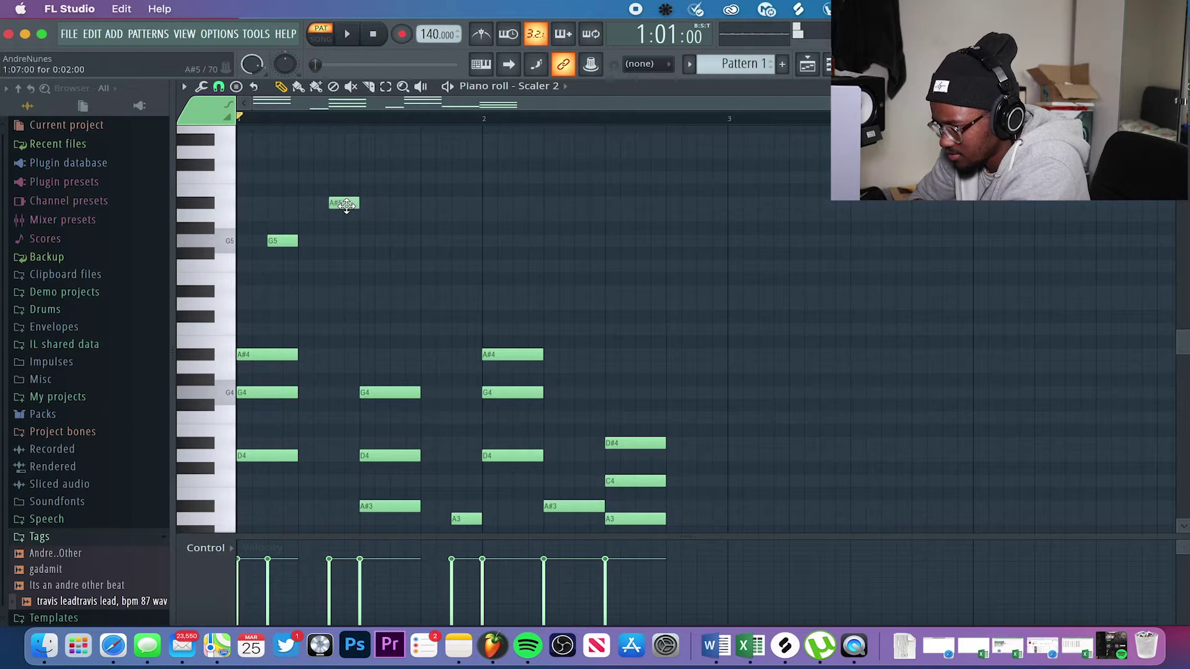
scroll(345, 252, "up", 3)
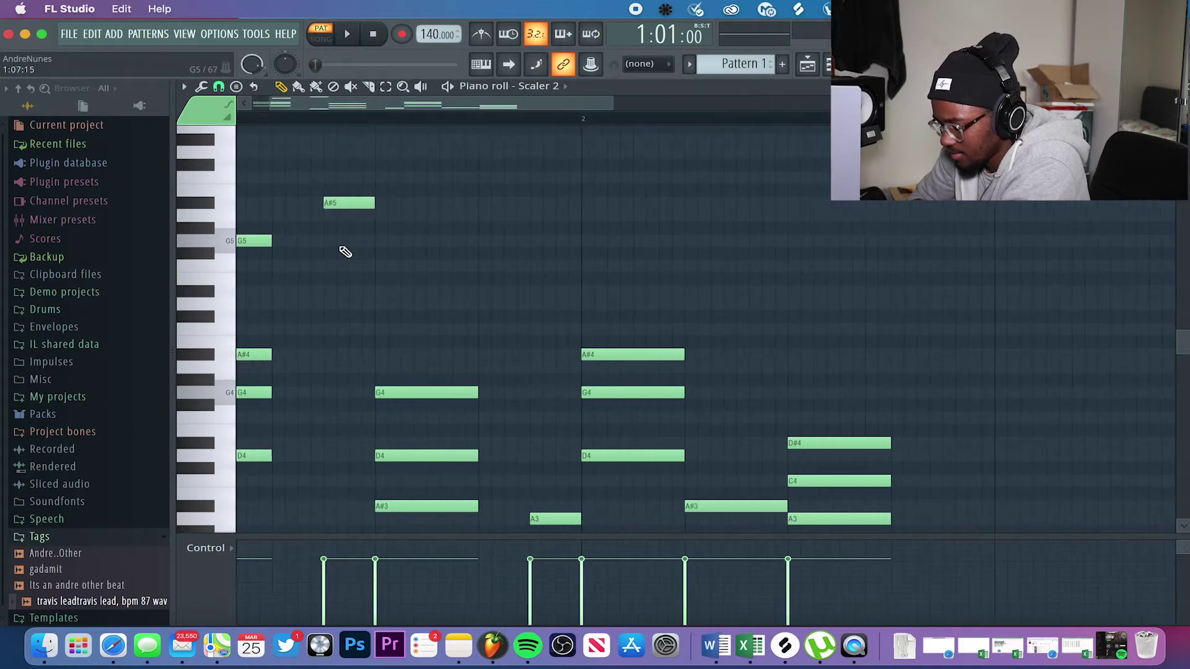
scroll(345, 252, "down", 2)
scroll(345, 252, "down", 1)
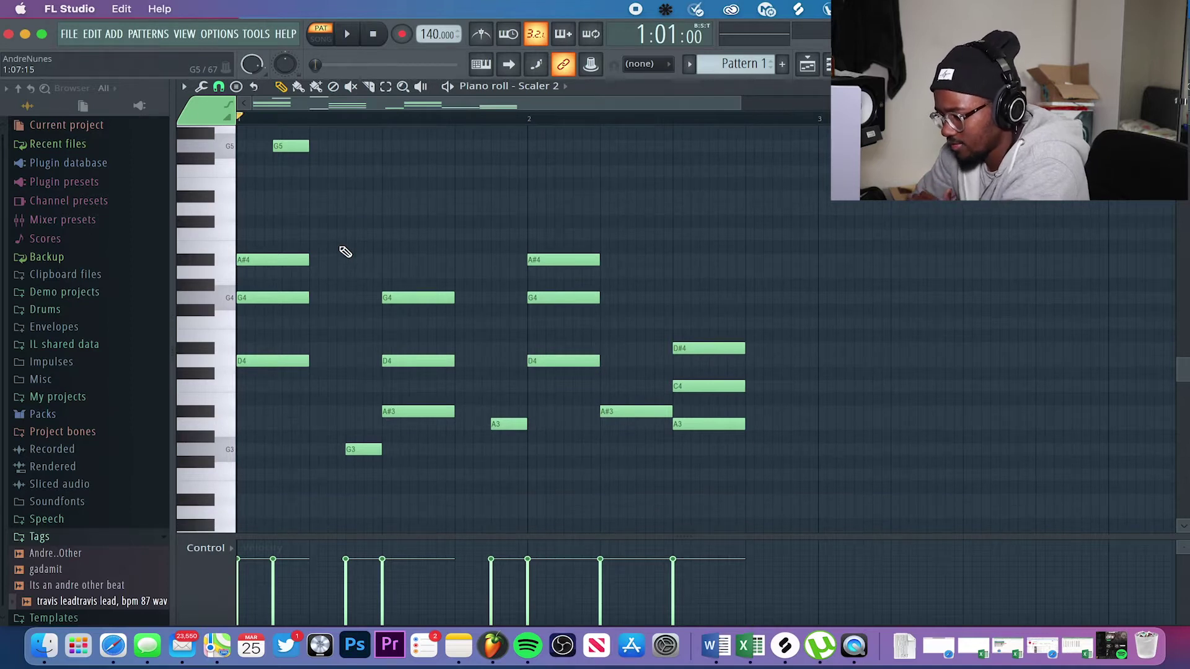
- Play the pattern and audition the piano keys around A#5 to choose the next melody note
key("space")
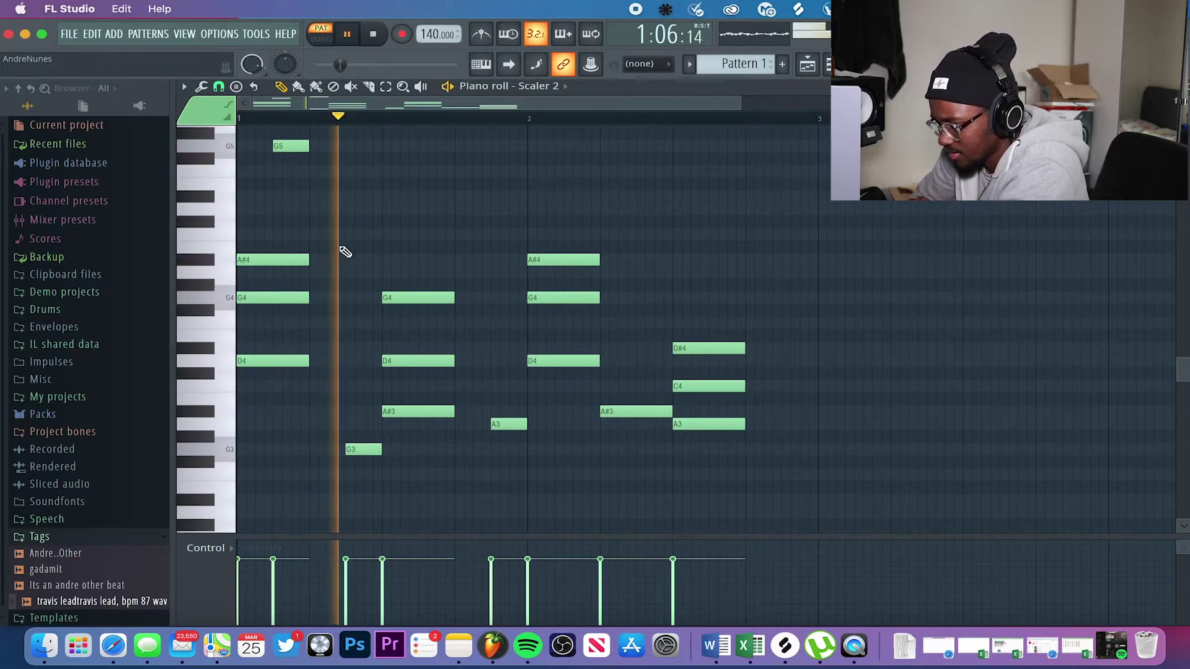
scroll(345, 253, "up", 3)
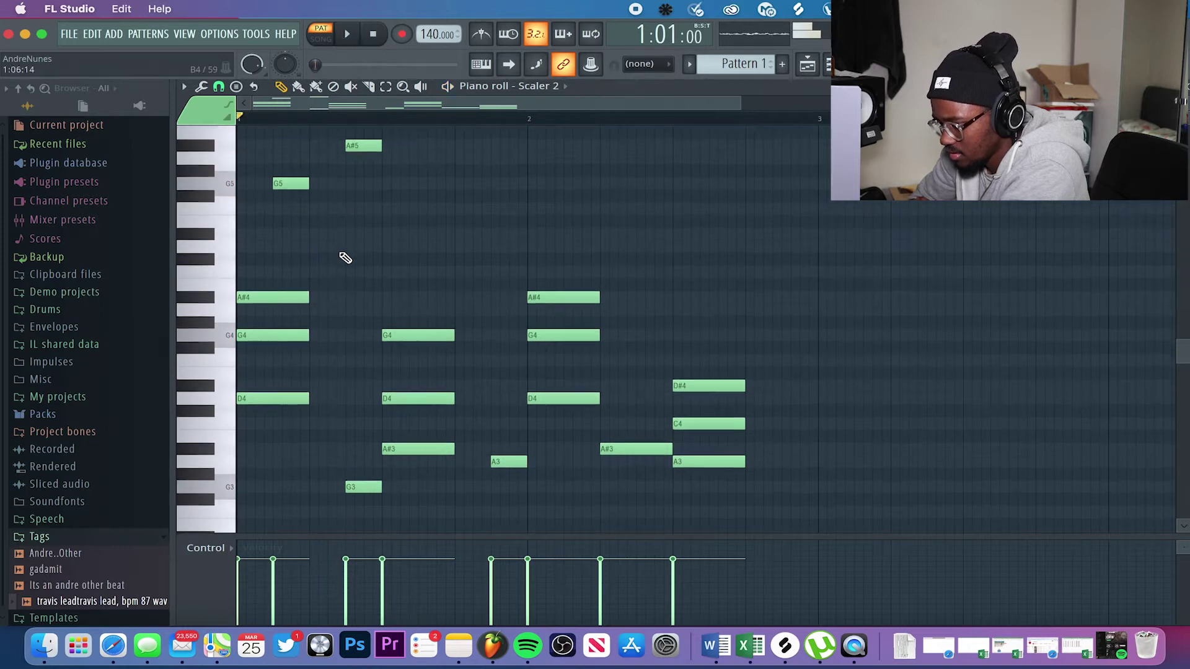
key("space")
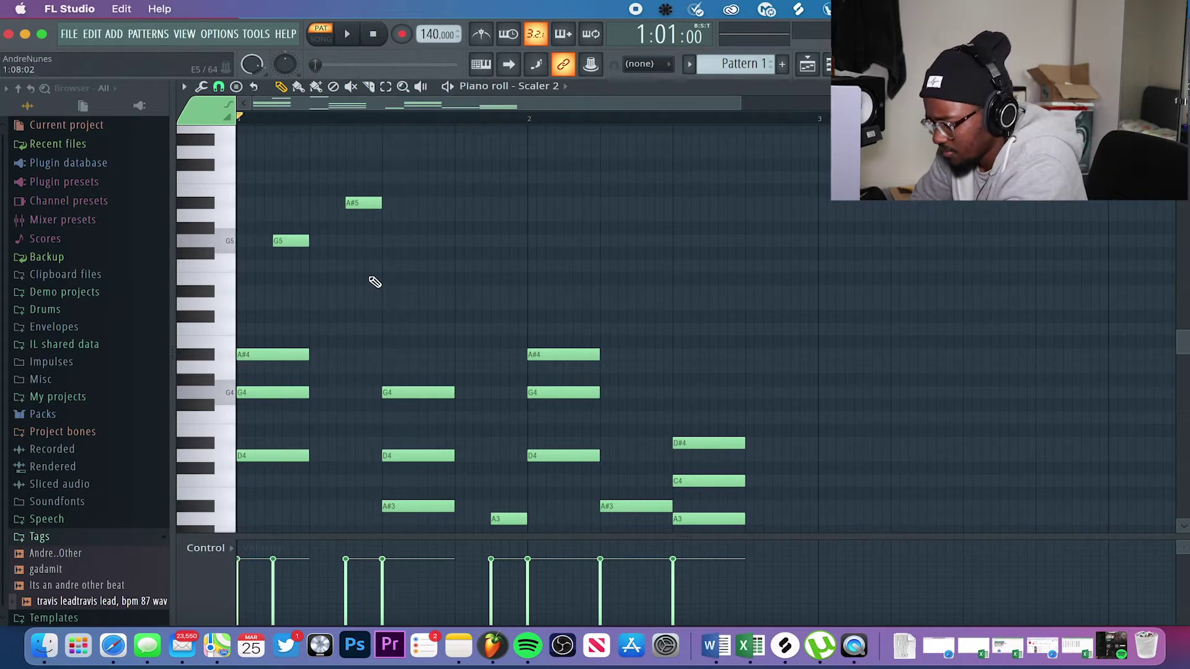
left_click(217, 208)
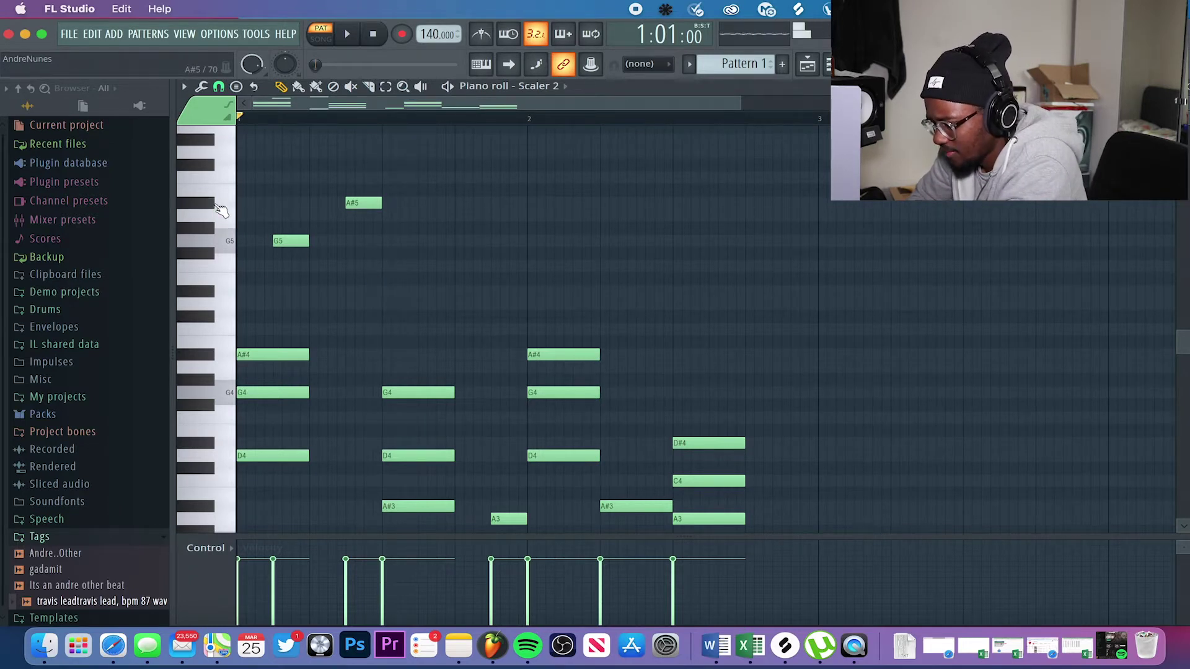
left_click(224, 180)
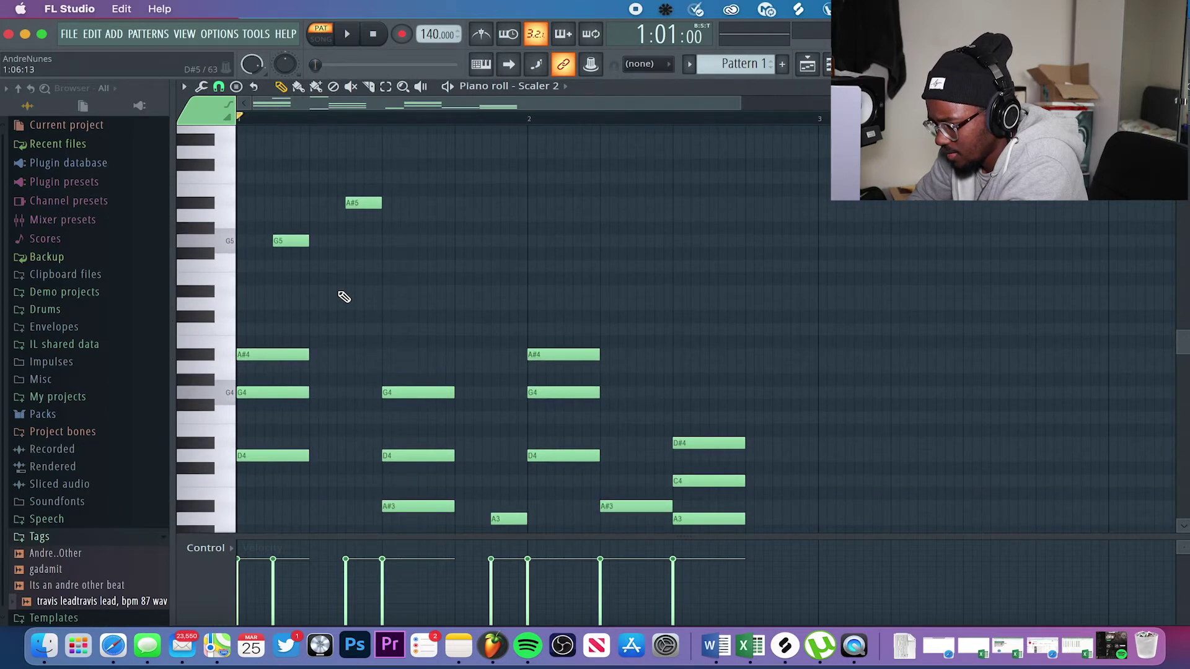
key("space")
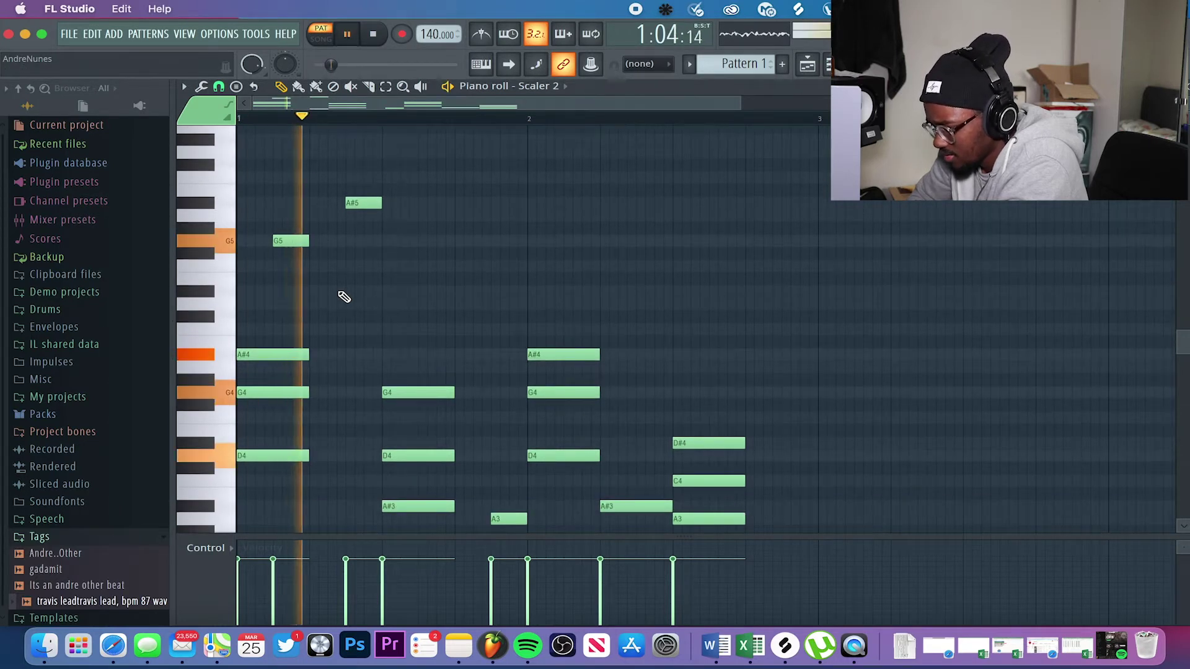
- Continue the melody with A5 and F5 in bar 1 and G5, D5, G5 and D#5 across bar 2, and play it
left_click_drag(715, 244, 746, 244)
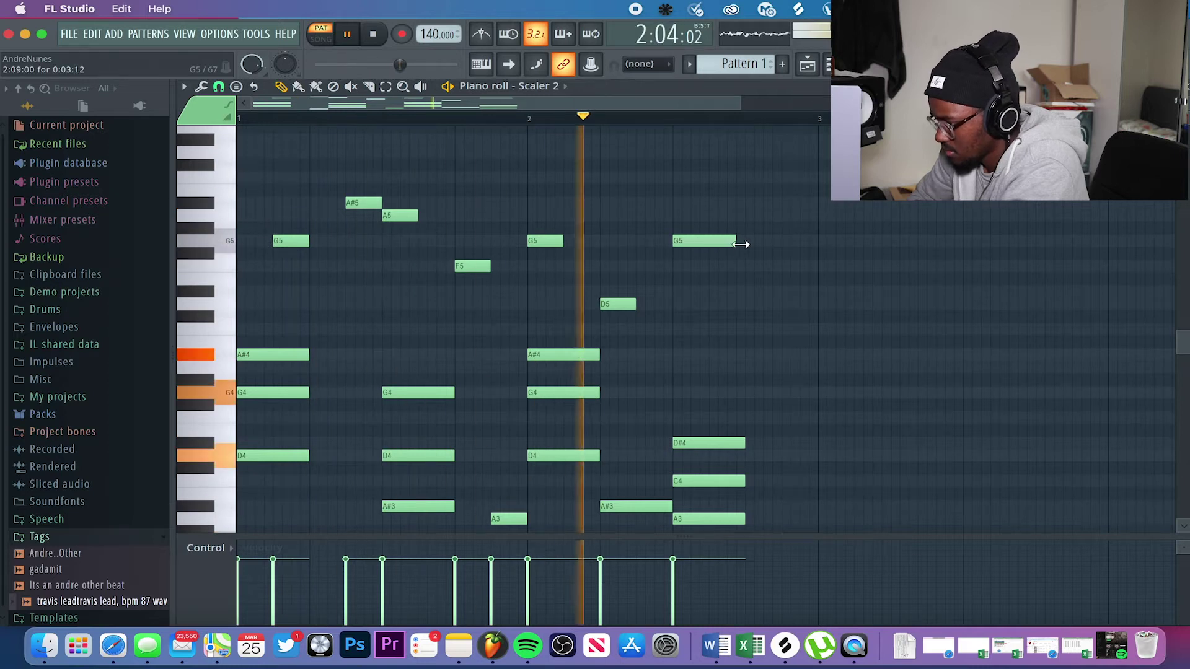
key("space")
left_click(759, 305)
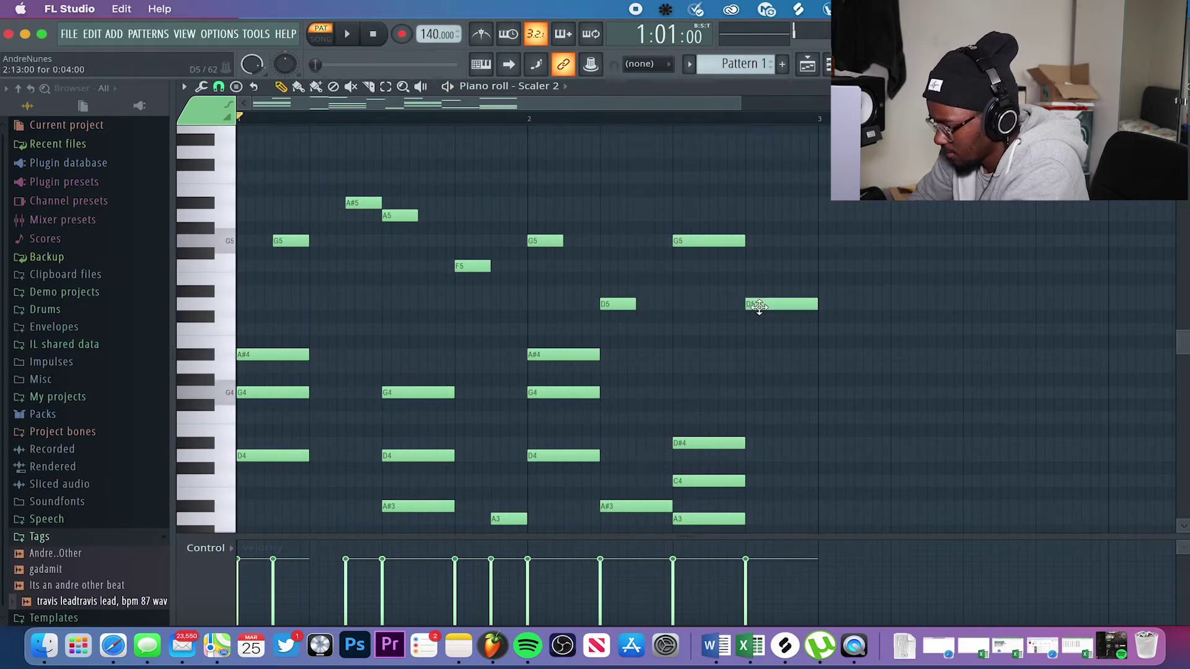
left_click_drag(759, 307, 760, 162)
scroll(758, 328, "down", 3)
key("space")
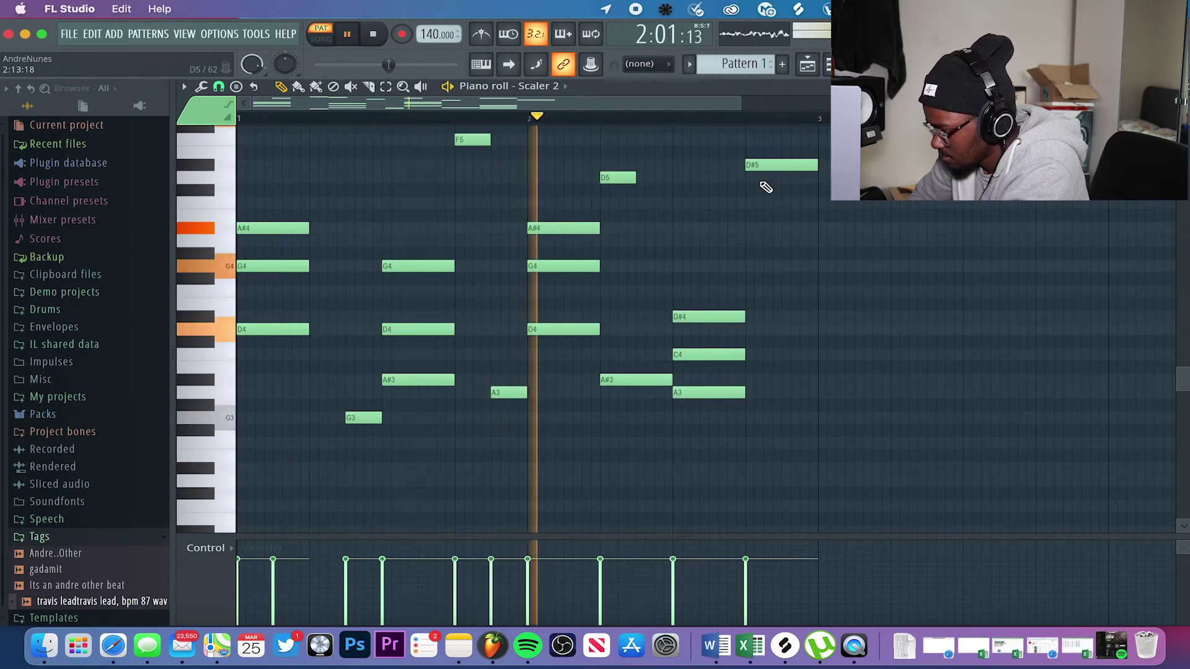
key("space")
- Add a one-beat D5 note above the opening chord in bar 1 and play the pattern
left_click(257, 179)
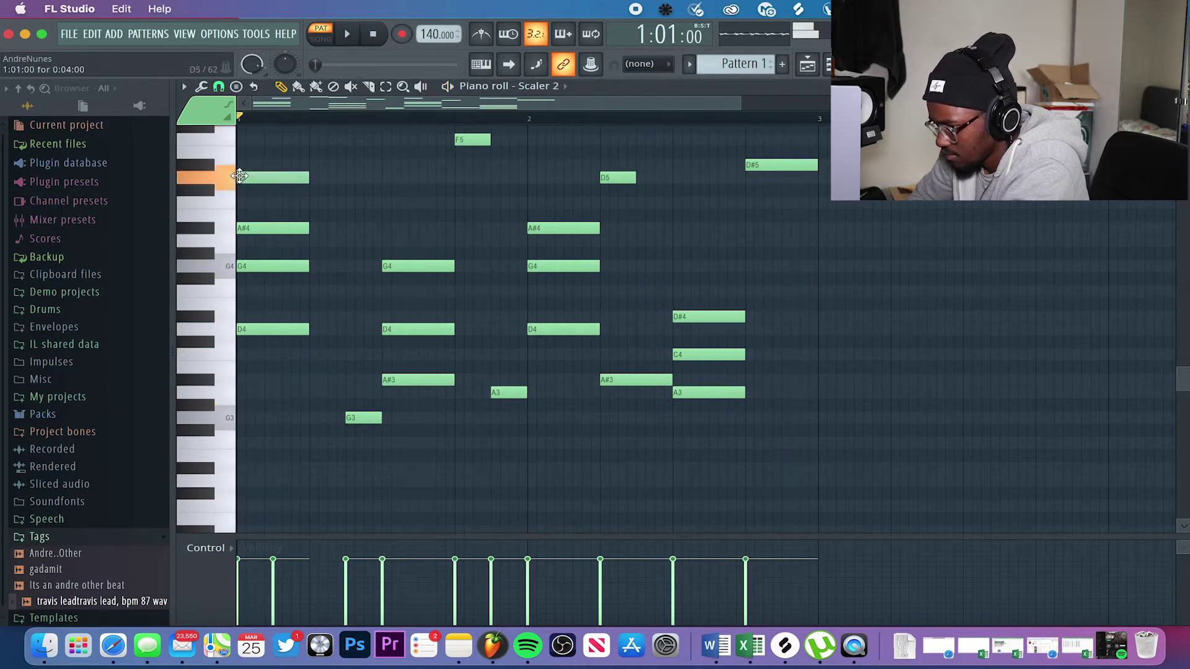
key("space")
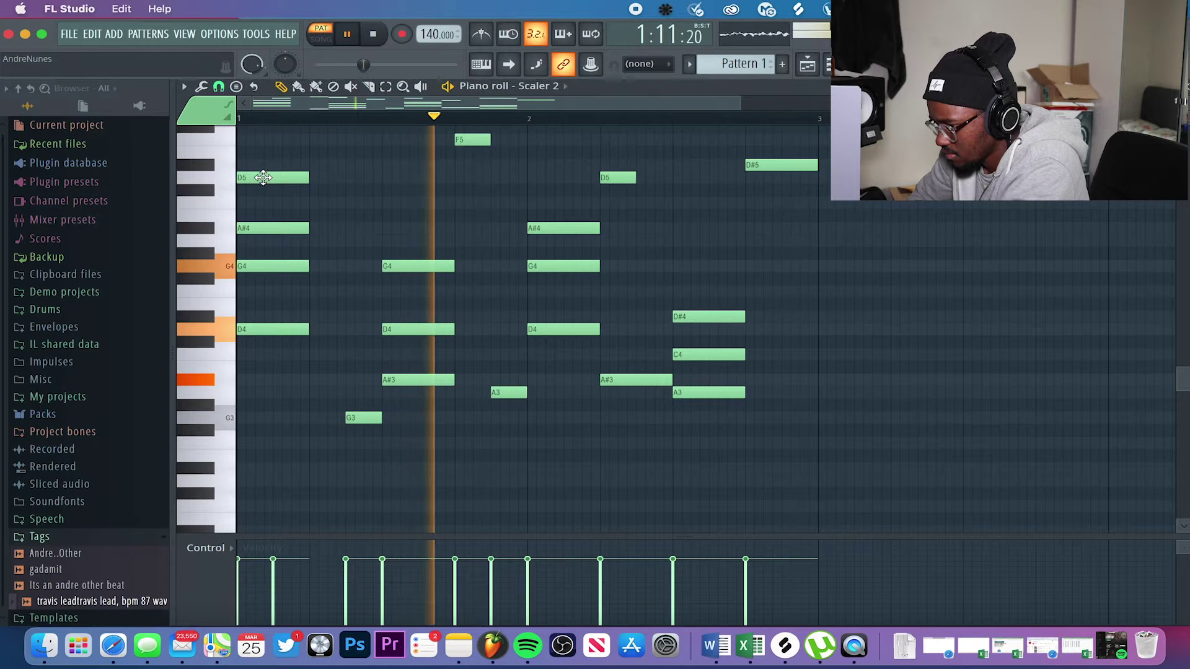
scroll(264, 180, "up", 1)
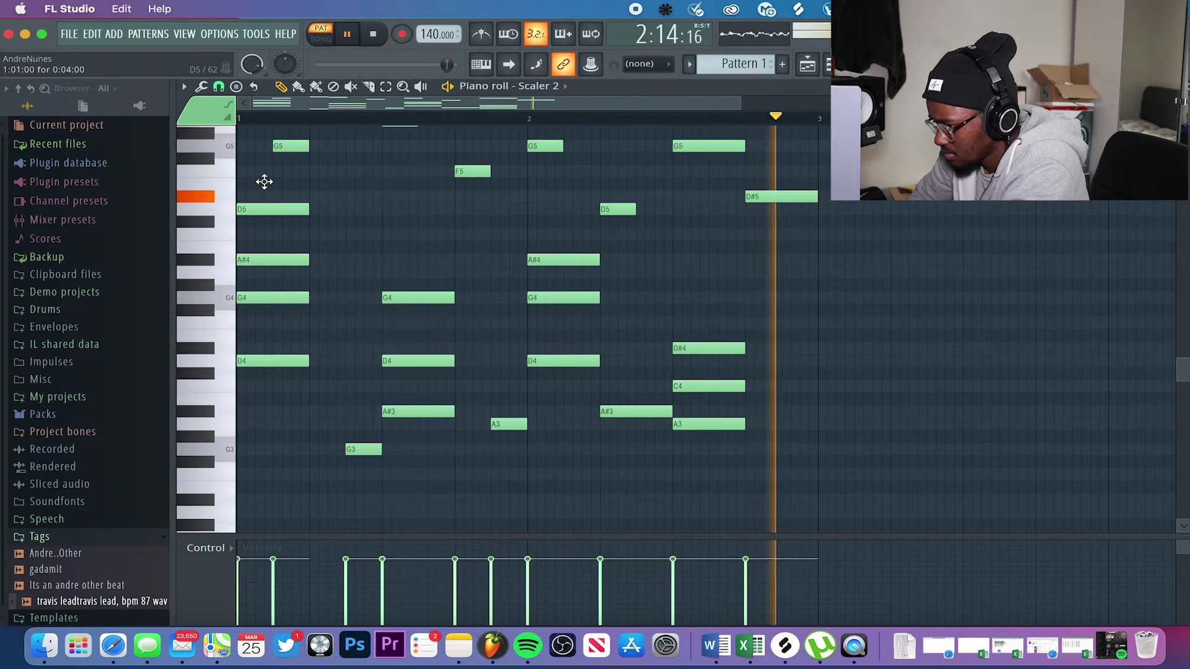
key("space")
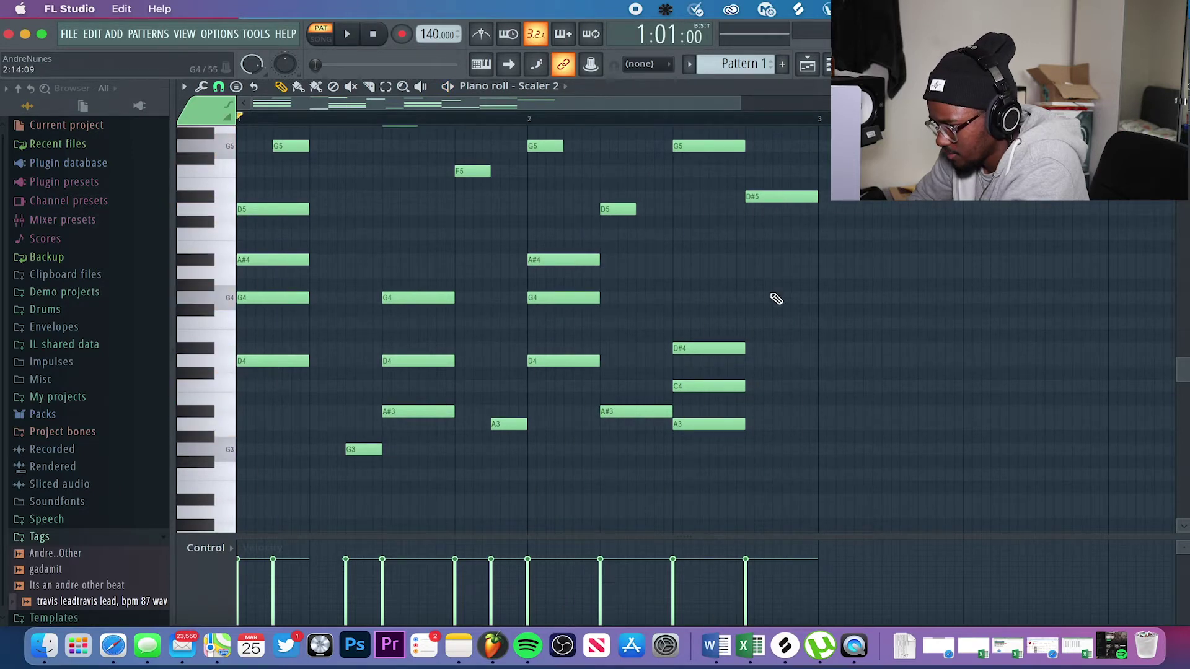
- Add a one-beat D#4 note on beat 4 of bar 2, below the D#5, and play the pattern
left_click(752, 349)
left_click_drag(772, 349, 763, 349)
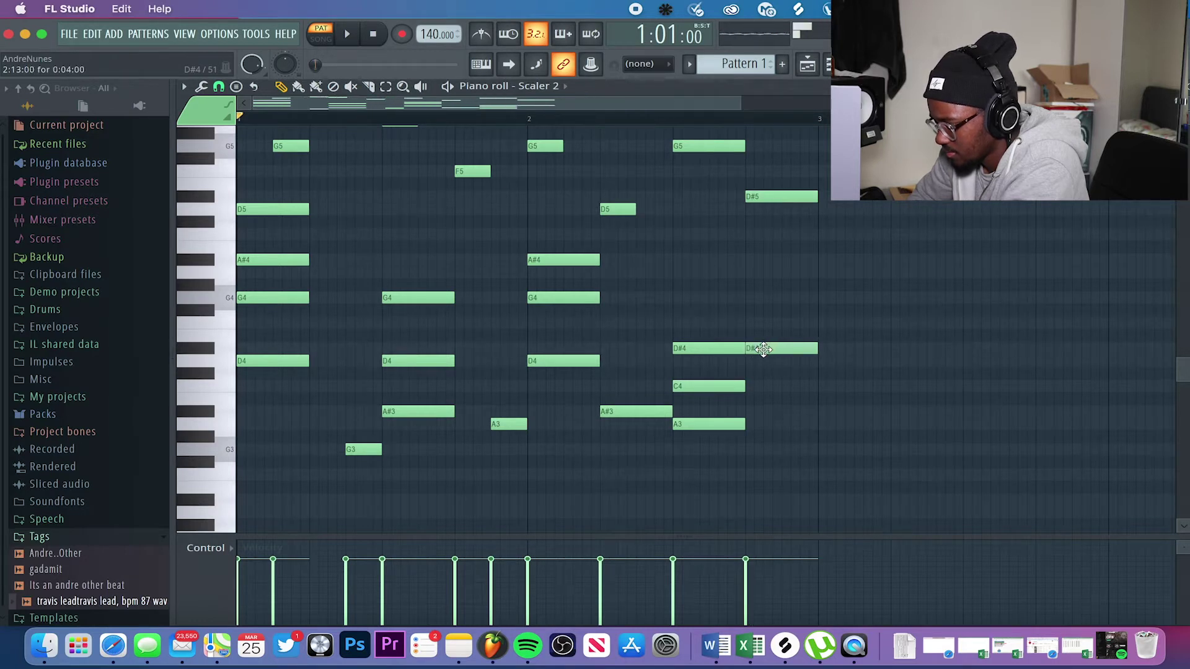
key("space")
scroll(763, 349, "up", 2)
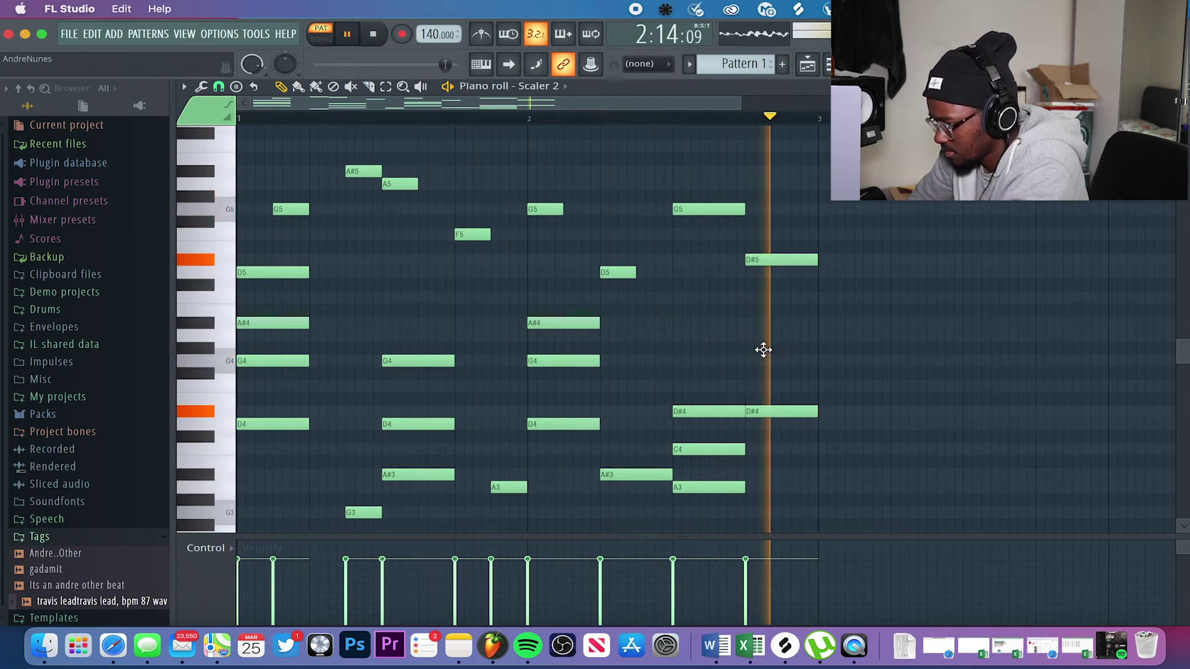
key("space")
- Add short high accent notes, including D#6, D6 and F6, on the beats of bars 1 and 2, and play the pattern
scroll(764, 350, "up", 1)
left_click(273, 216)
left_click_drag(264, 222, 261, 207)
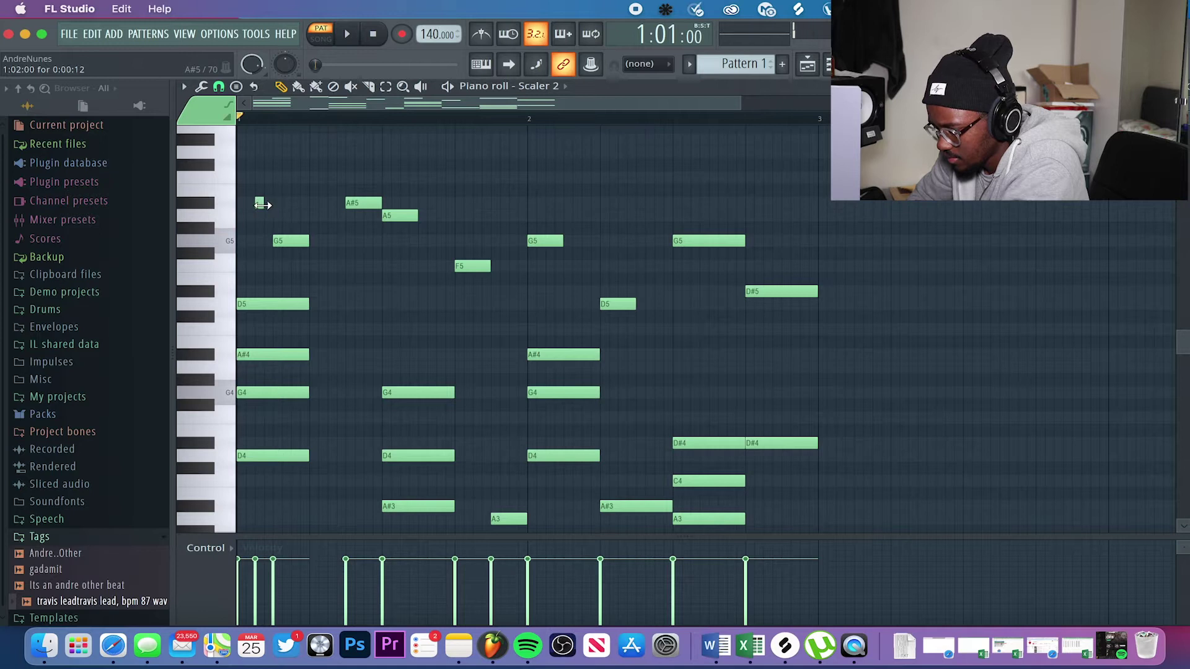
left_click_drag(262, 204, 458, 225)
scroll(347, 205, "up", 2)
key("space")
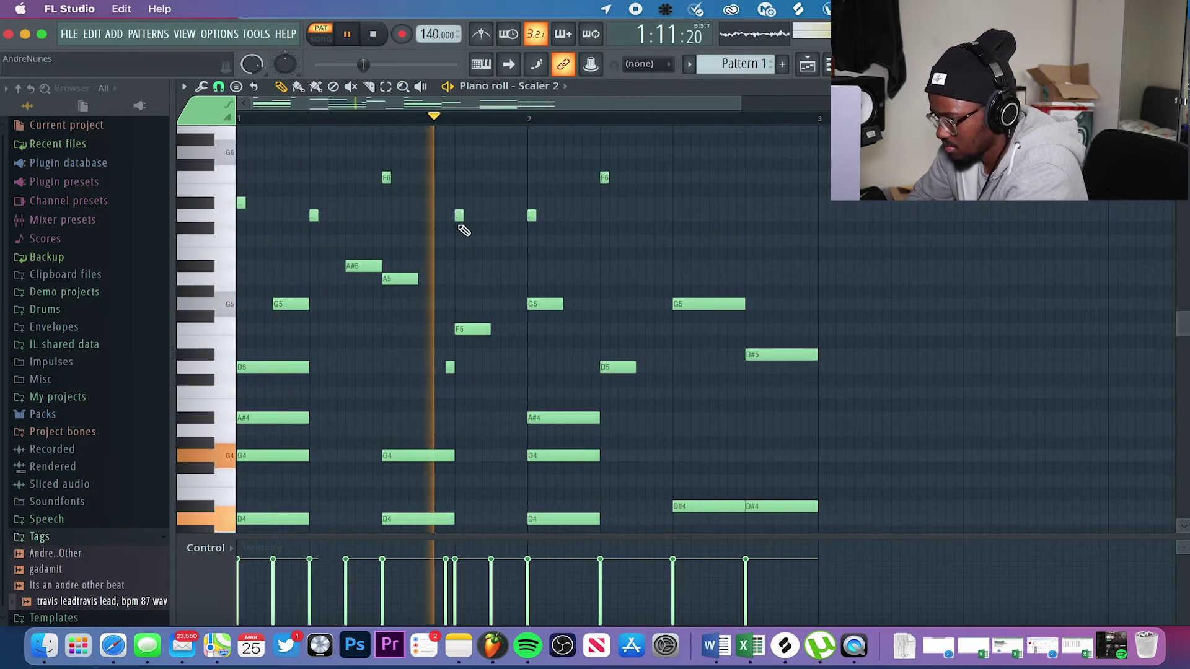
key("ctrl+v")
key("space")
left_click_drag(468, 202, 531, 202)
key("space")
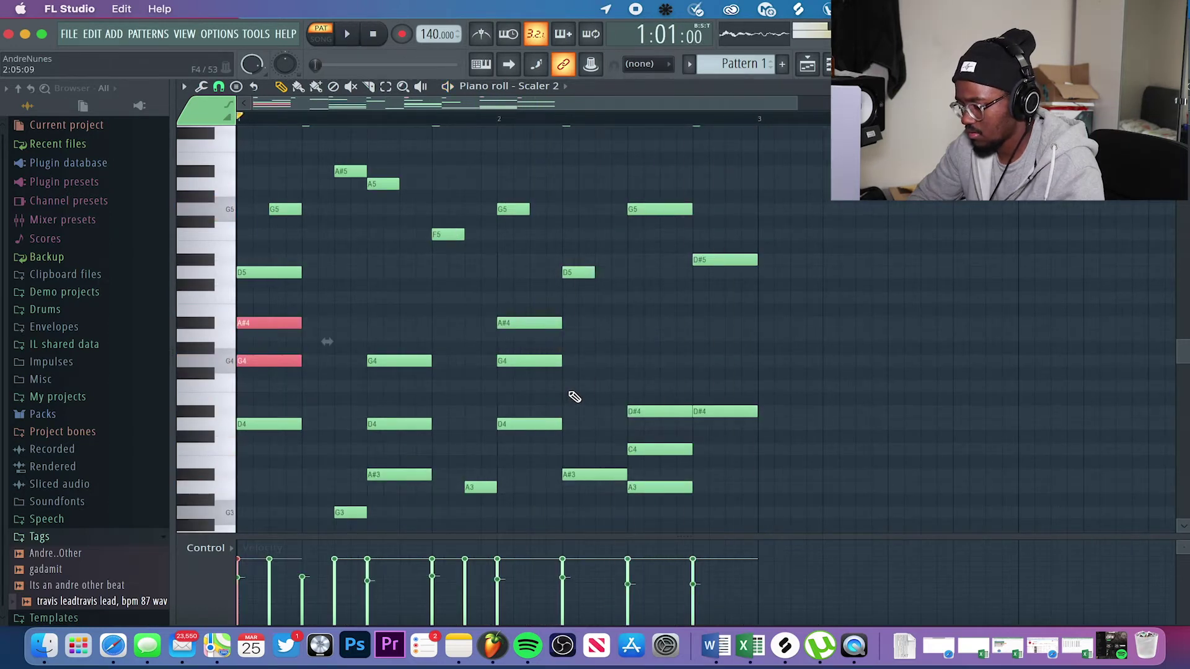
- Delete the selected A#4 and G4 notes from the opening chord and route the Scaler 2 channel to mixer track 5
key("Delete")
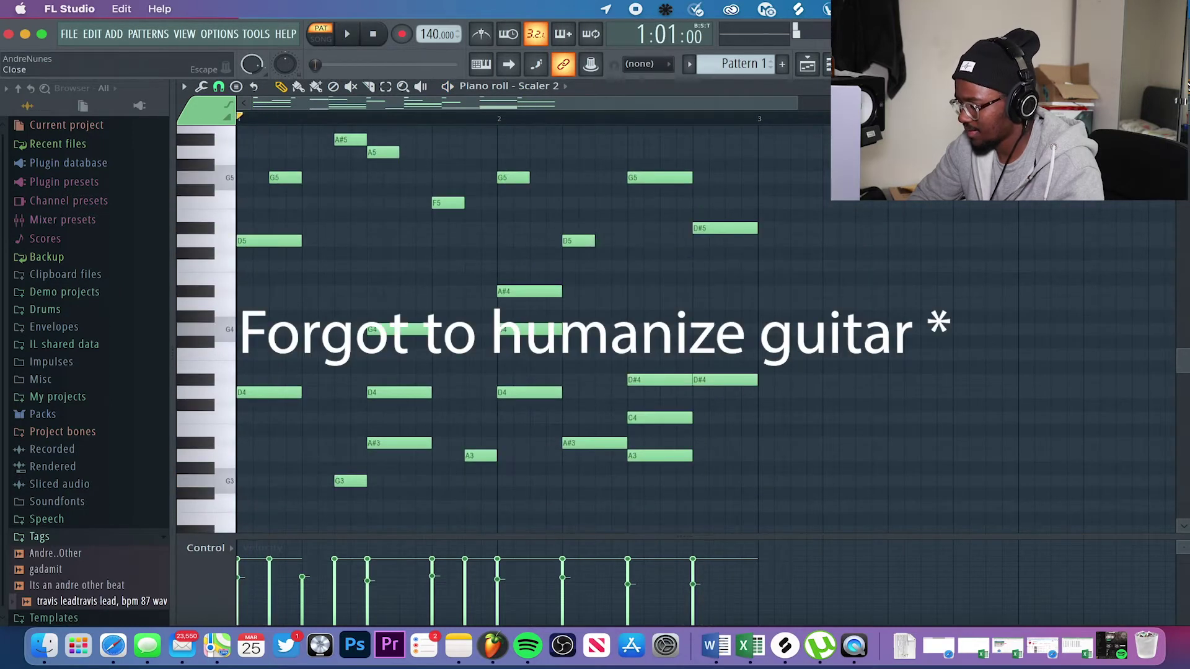
key("Escape")
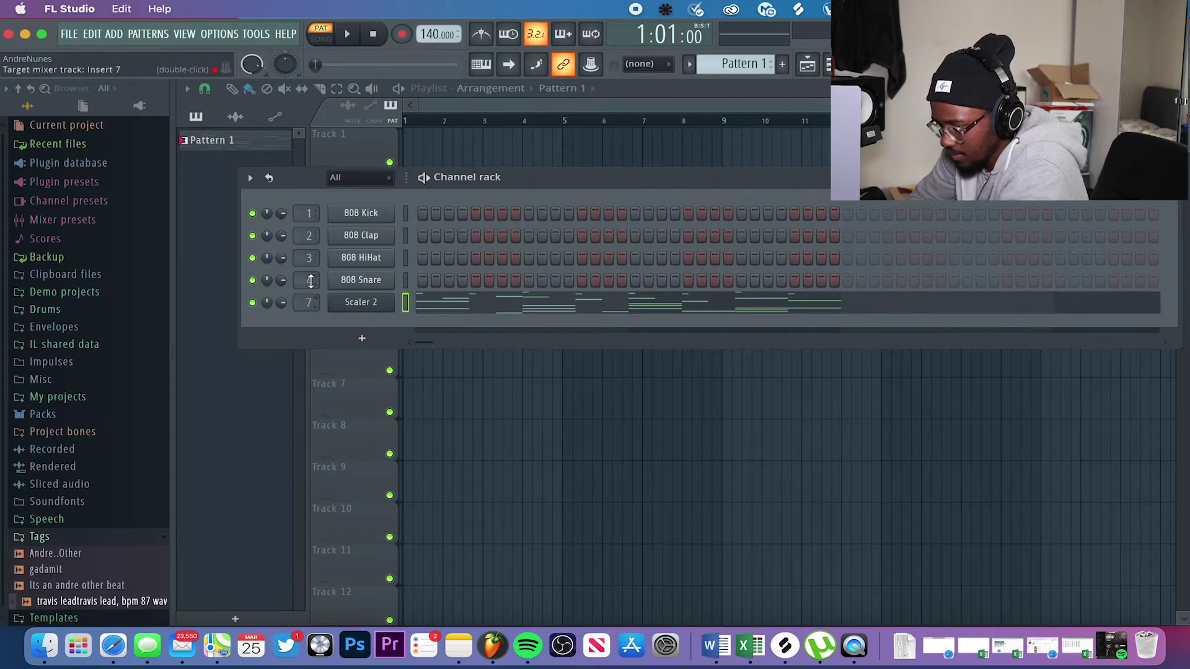
left_click_drag(312, 308, 312, 323)
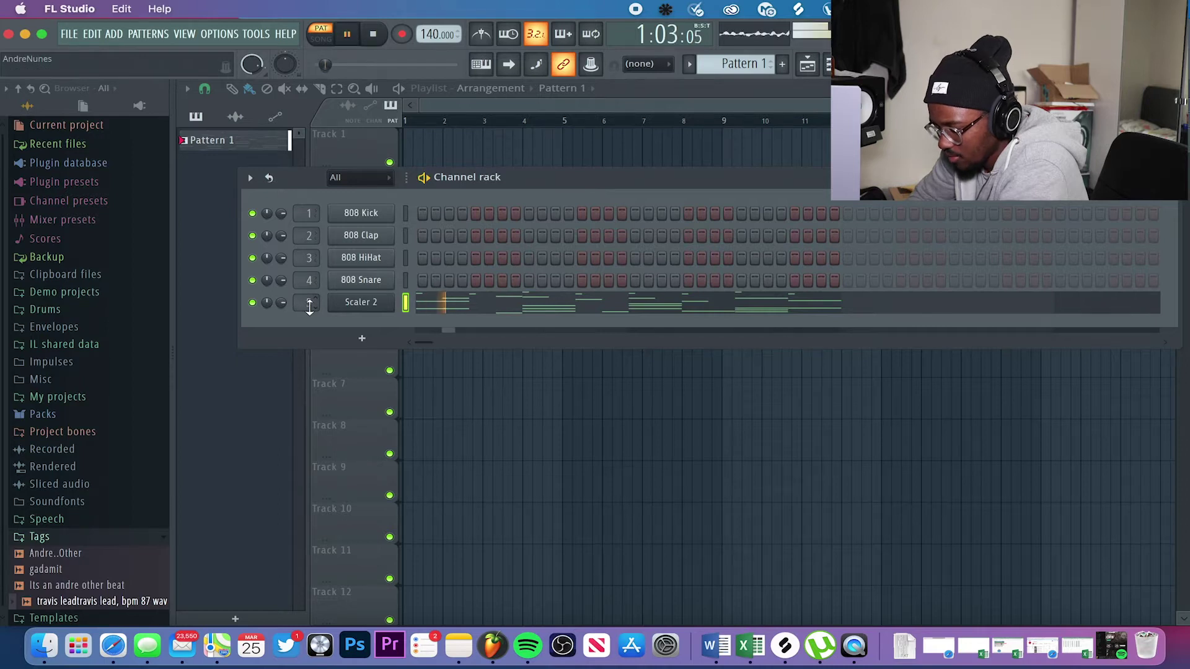
- Add an Arcade instrument channel and load its Provocation kit
left_click(362, 338)
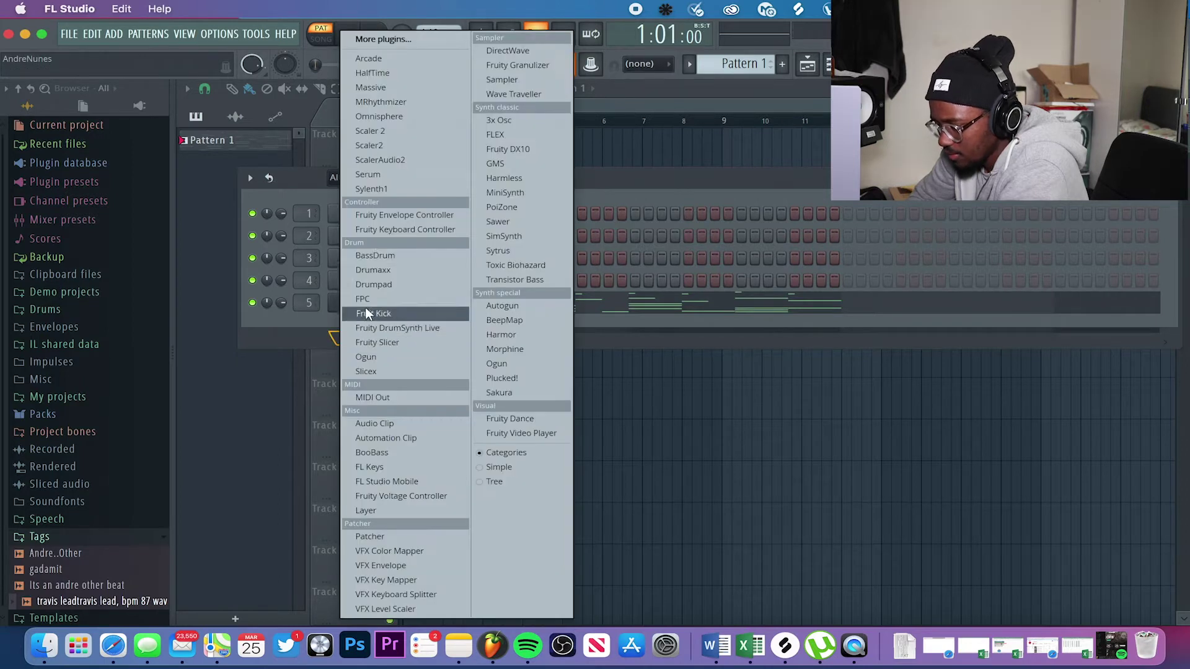
left_click(400, 62)
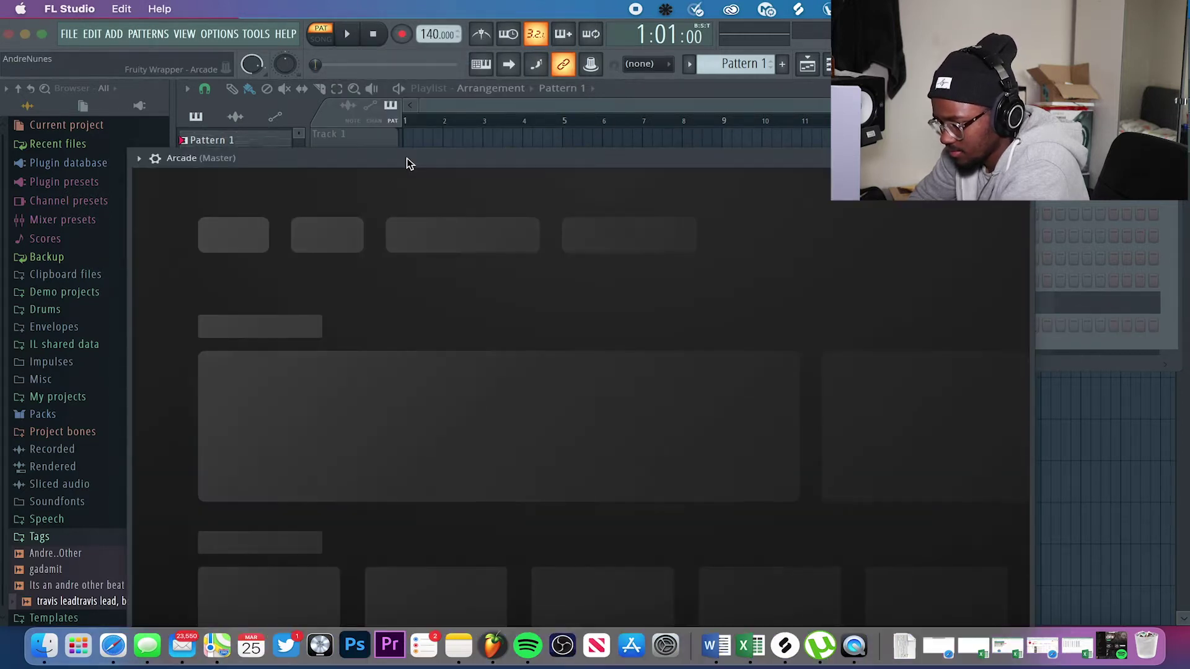
left_click_drag(407, 158, 399, 65)
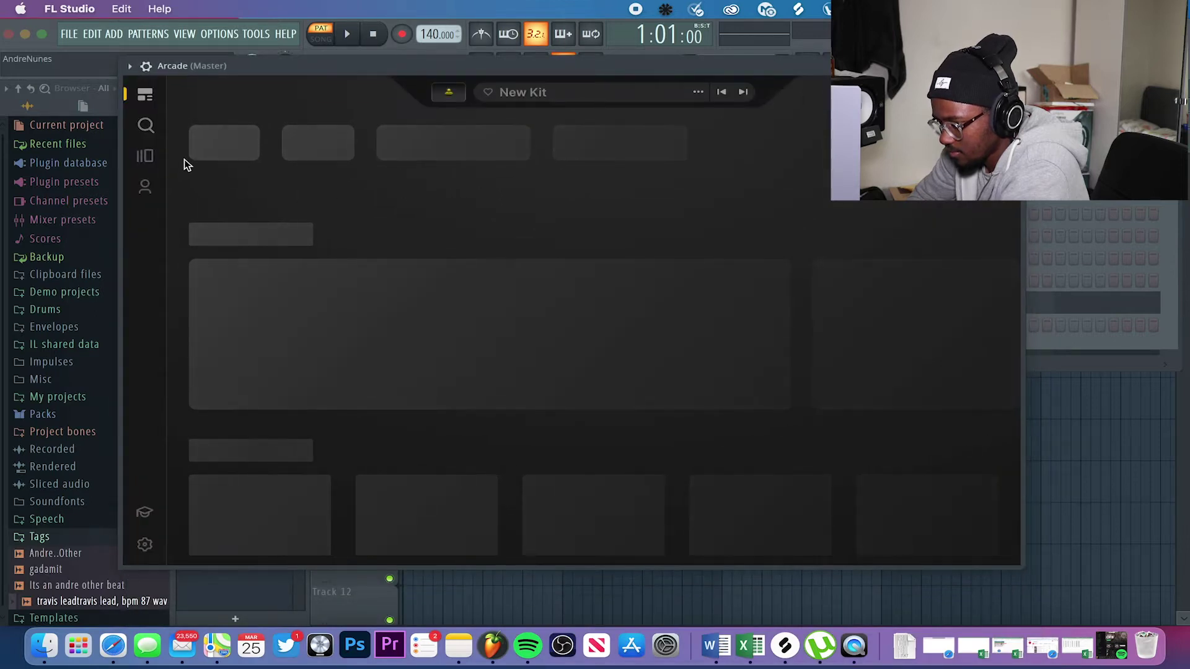
left_click(268, 457)
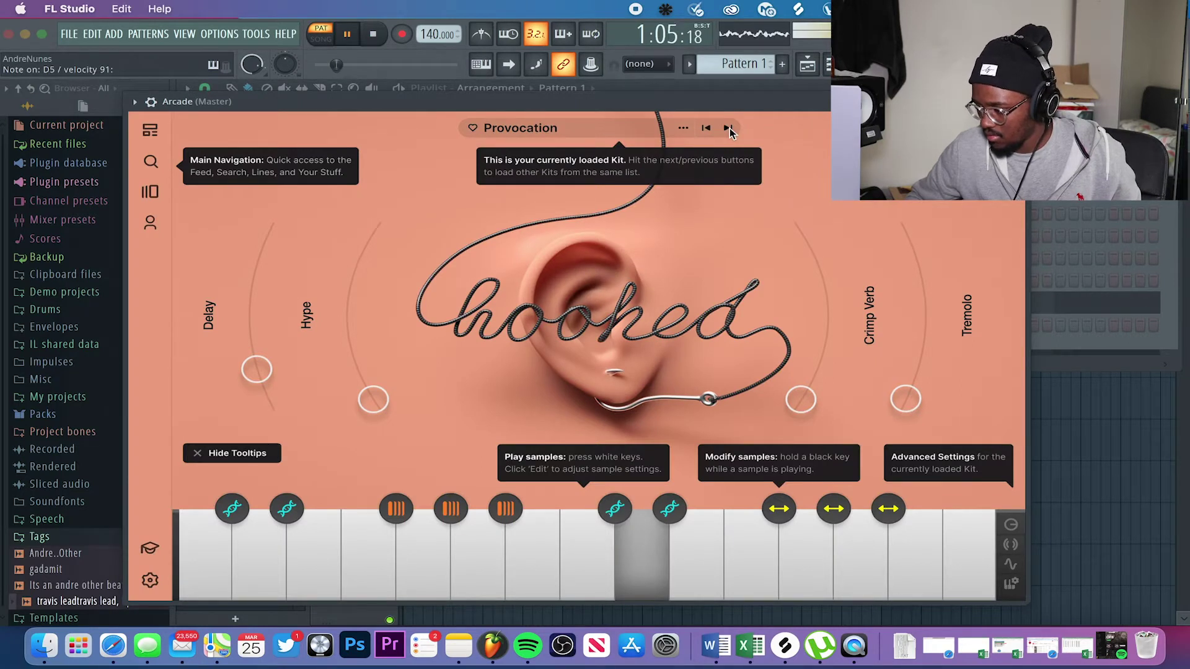
key("space")
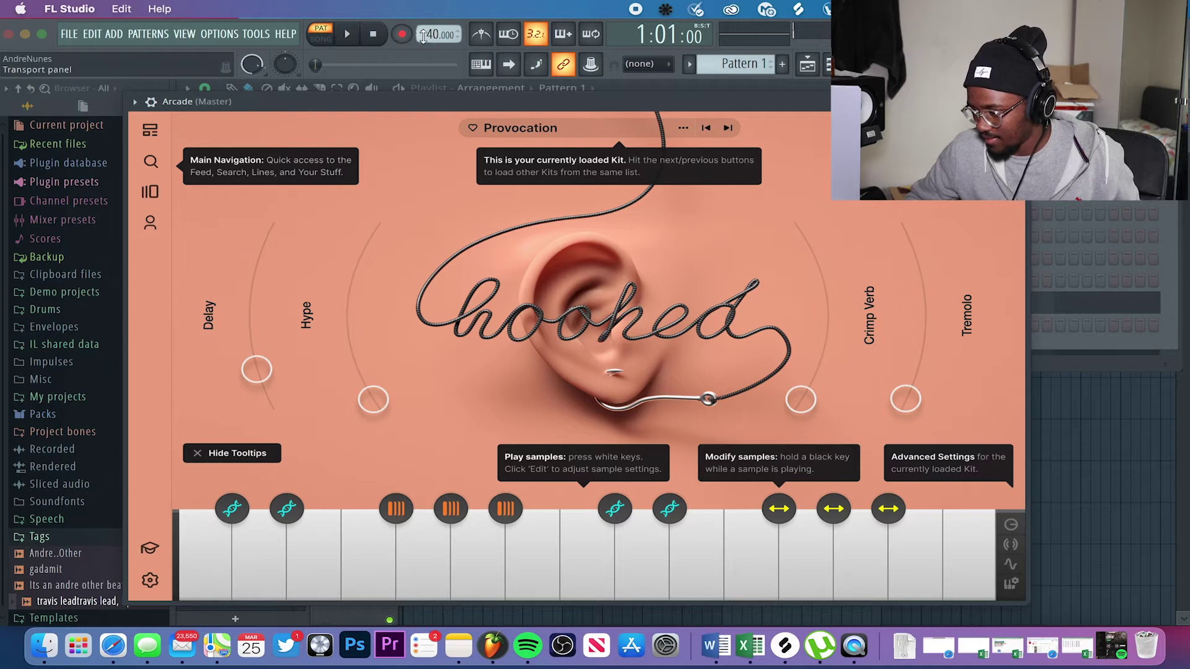
- Record the Arcade sample on D5 into Pattern 1 as notes and automation, and play back the result
left_click(402, 34)
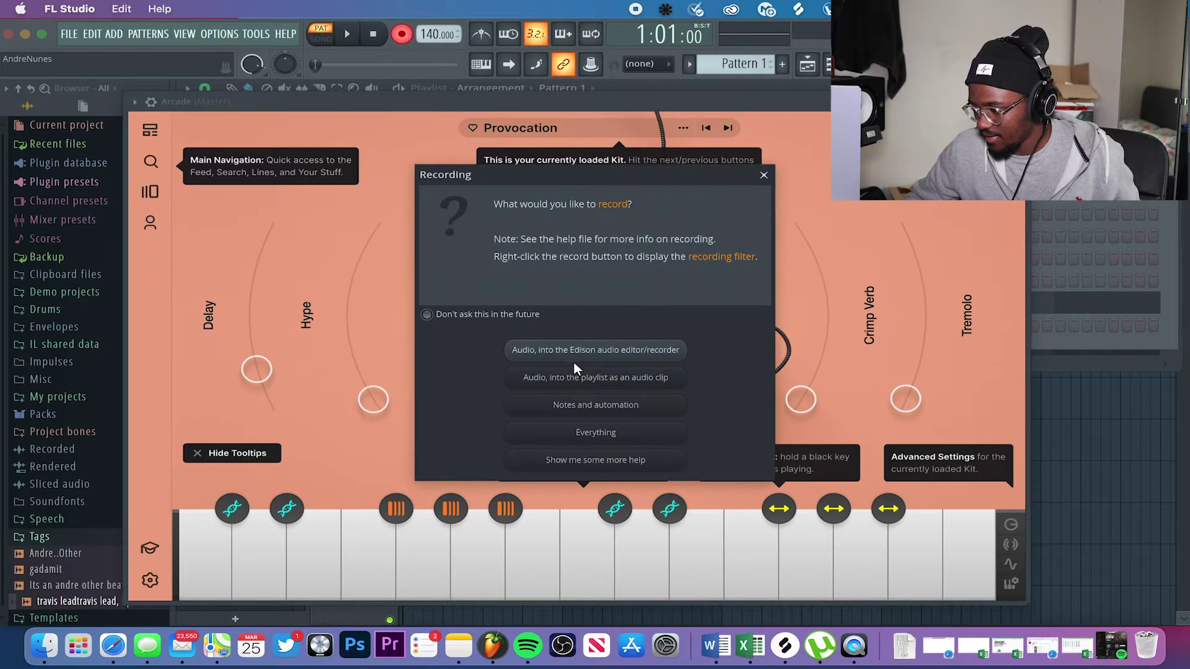
left_click(595, 411)
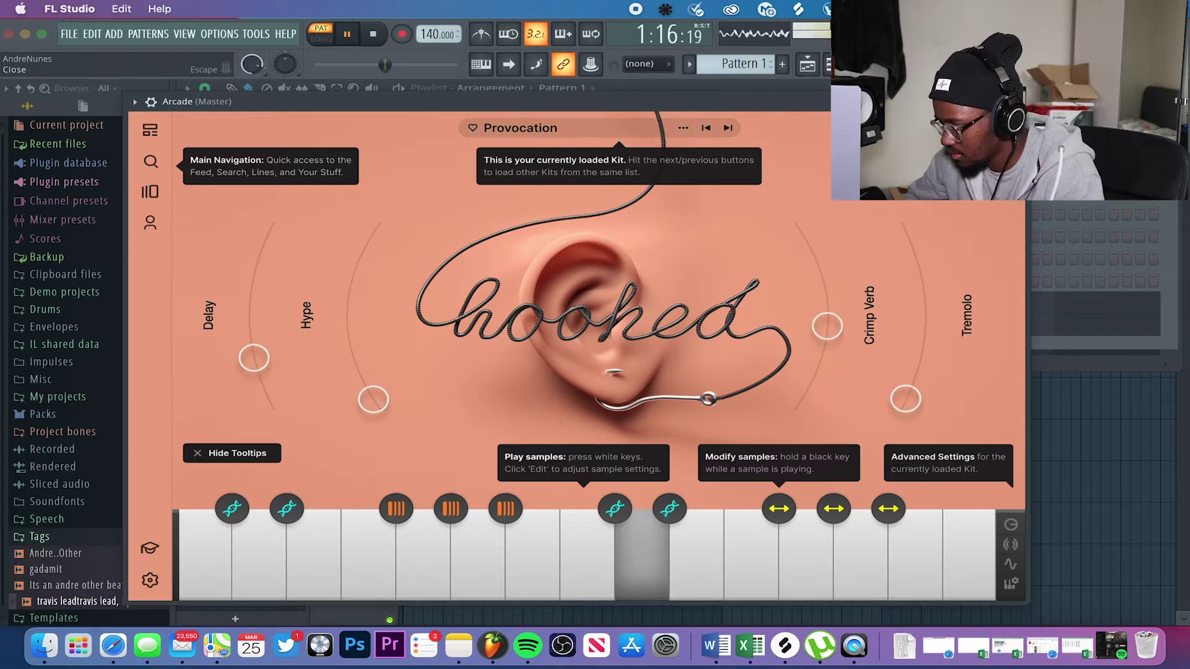
key("Escape")
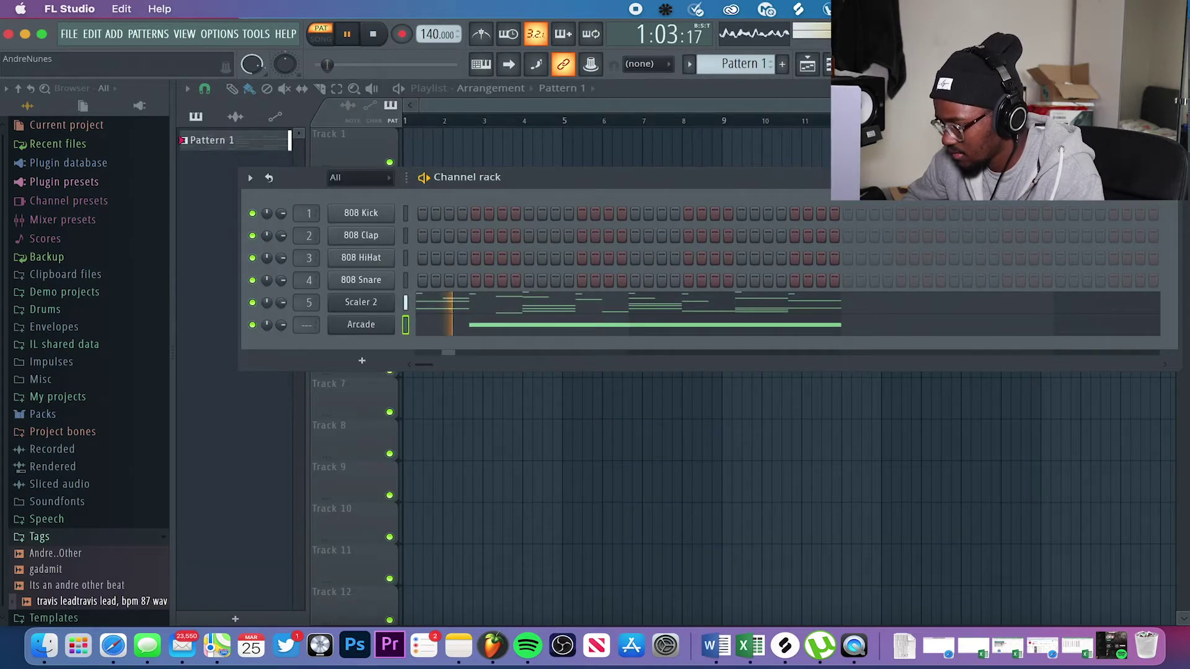
key("space")
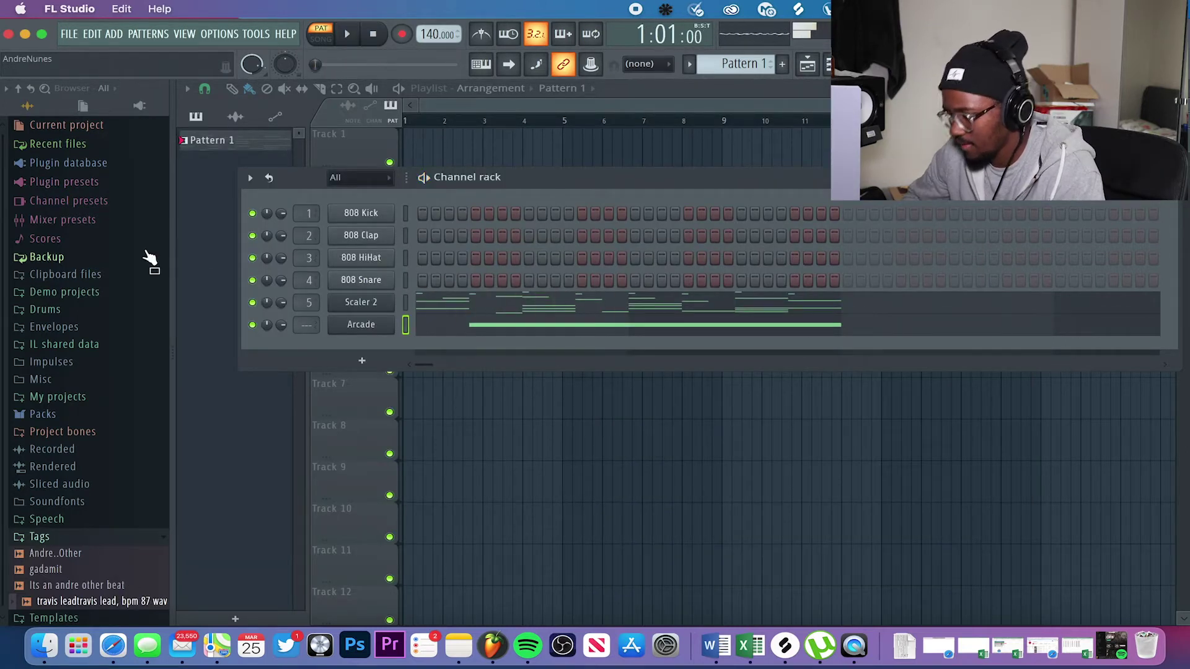
- Load 67 Kick, Drilla Snare and the two GHOSTY samples into the four drum channels, and place snare hits on steps 9 and 29
left_click(71, 310)
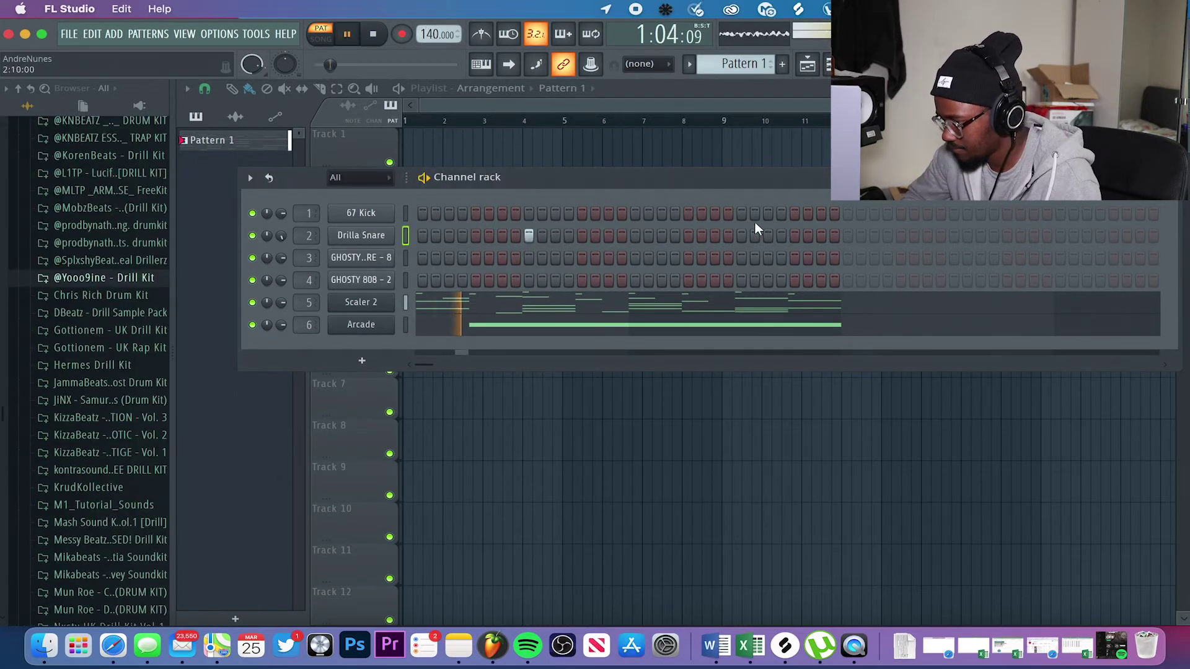
left_click(794, 235)
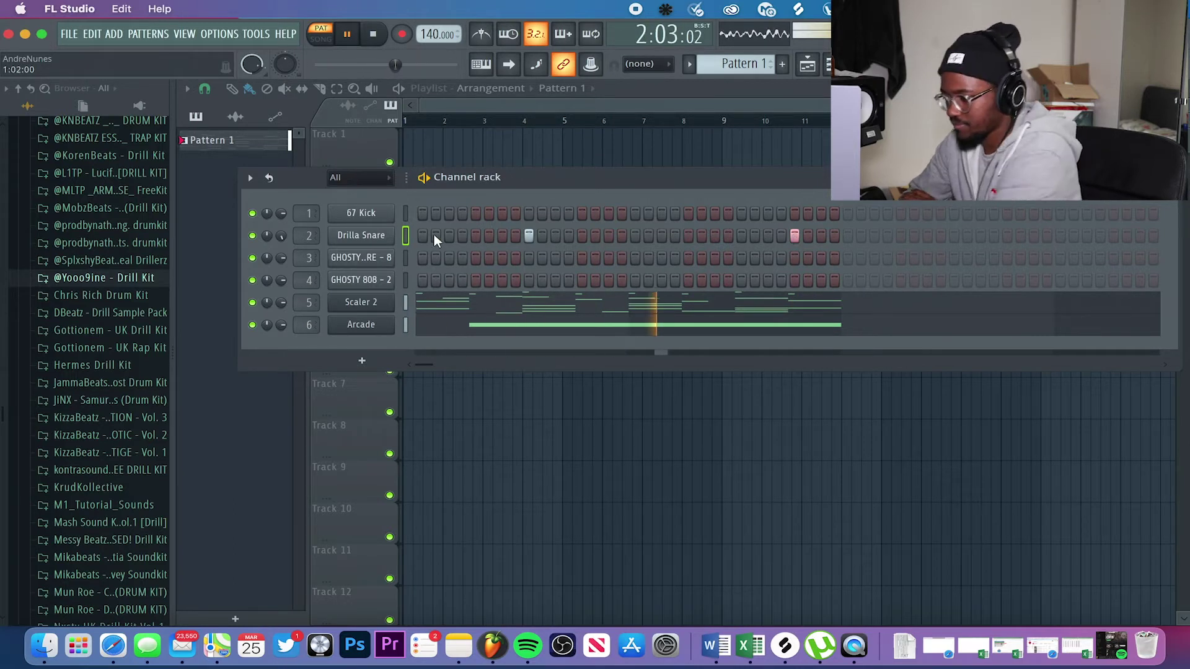
key("space")
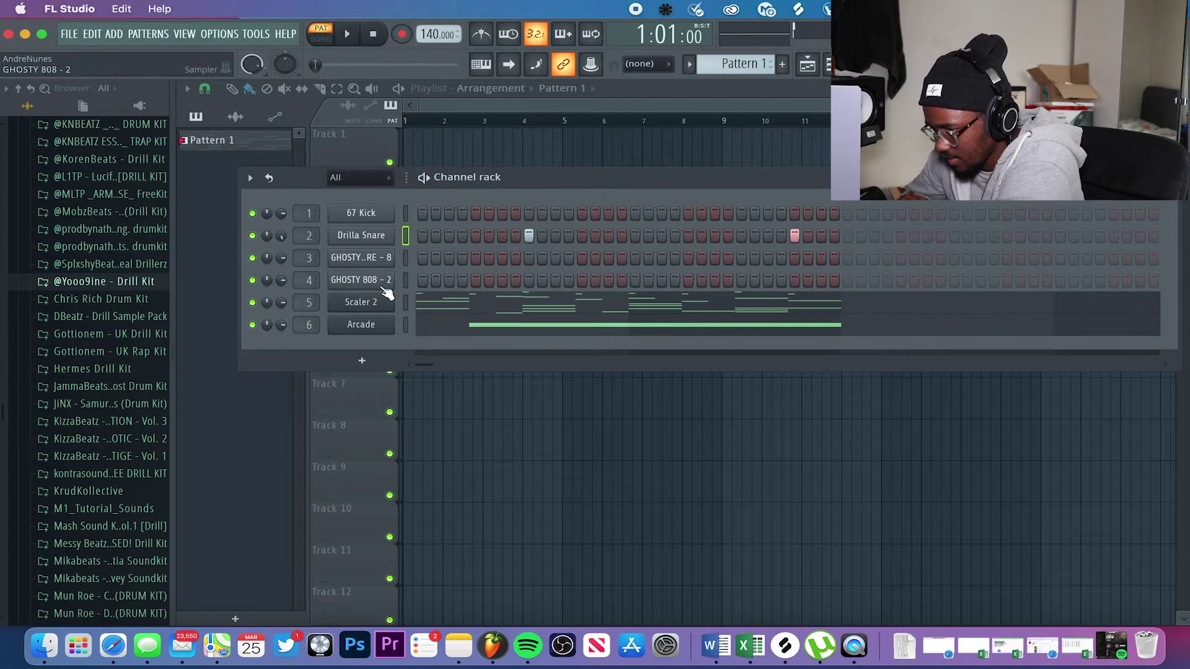
- Place GHOSTY SNARE - 8 hits on steps 1, 4 and 7, and duplicate the half-bar group three times to fill two bars
left_click(422, 258)
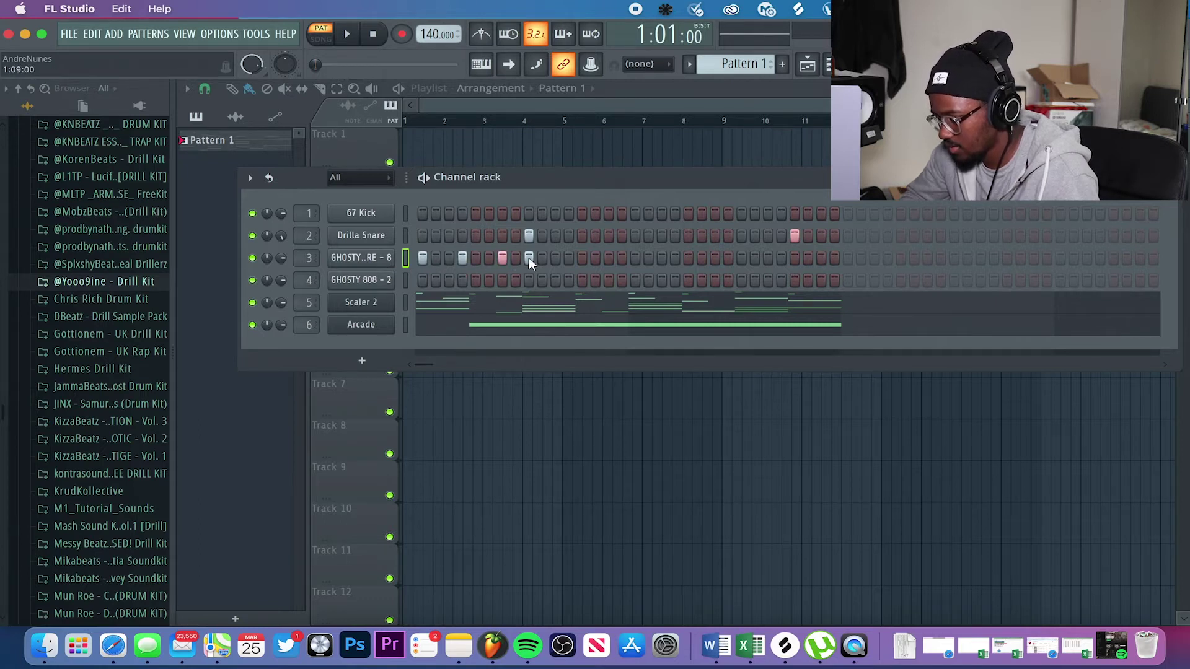
right_click(373, 264)
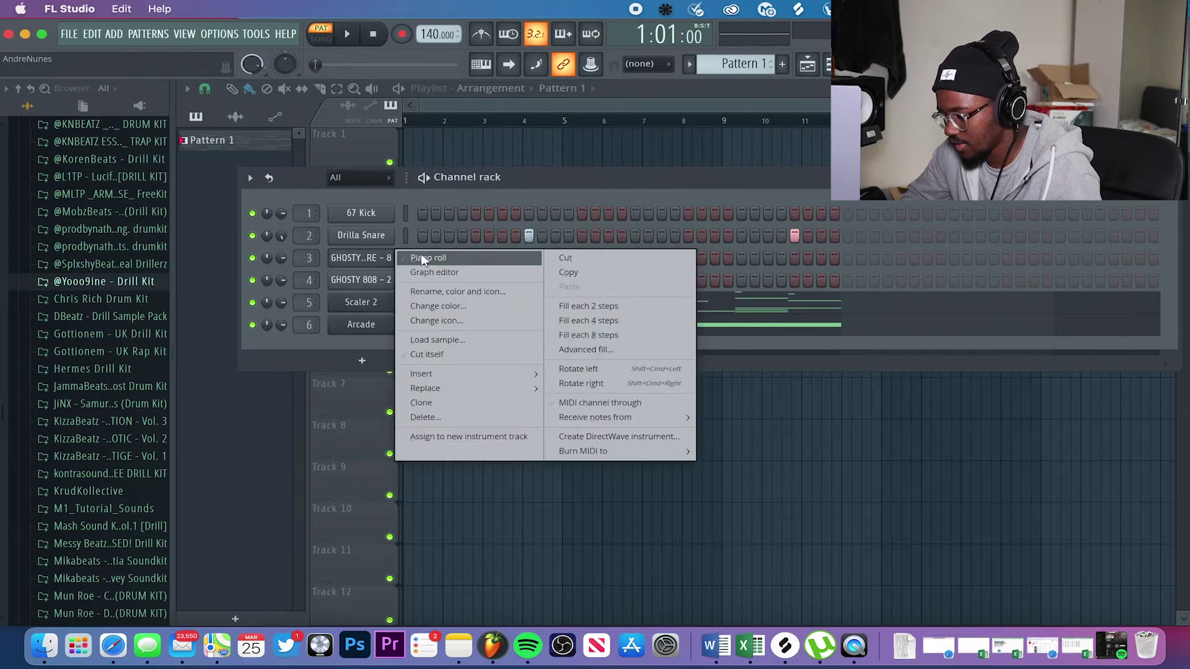
left_click(422, 257)
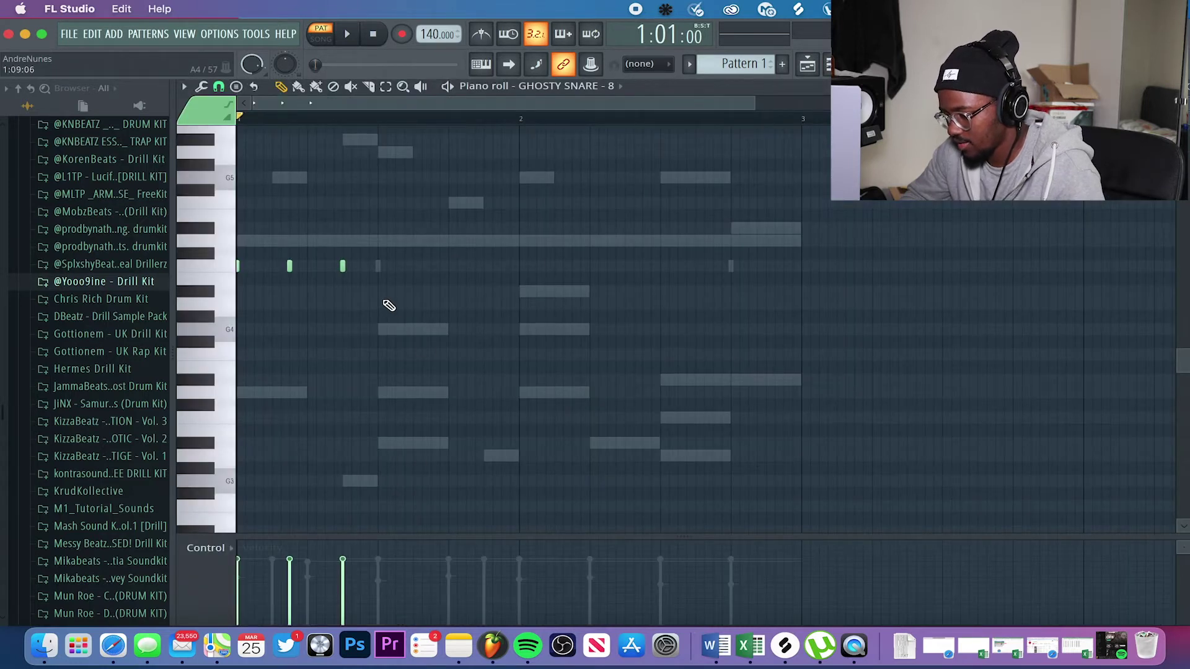
left_click_drag(380, 119, 237, 118)
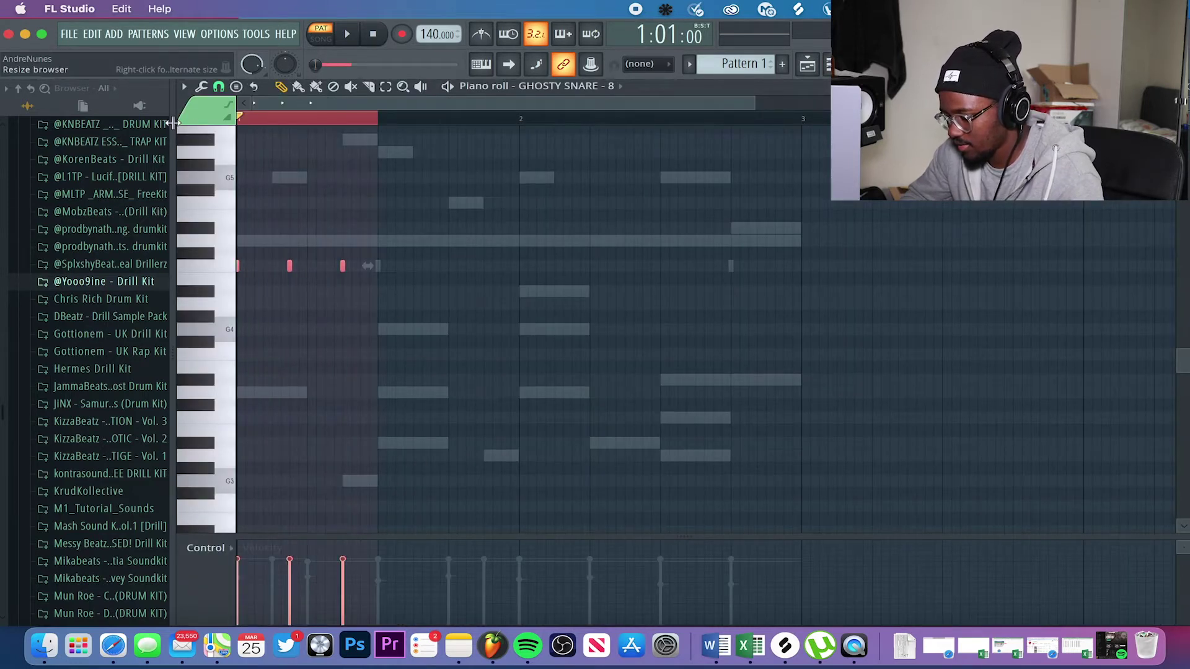
key("ctrl+b")
key("ctrl+b")
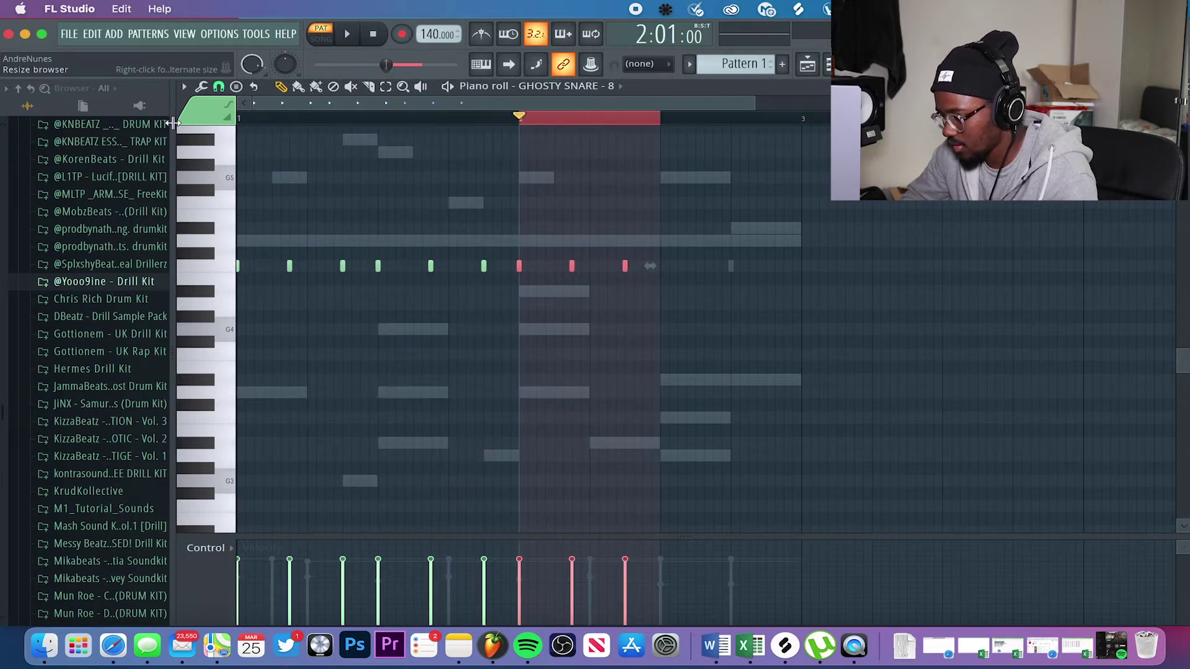
key("ctrl+b")
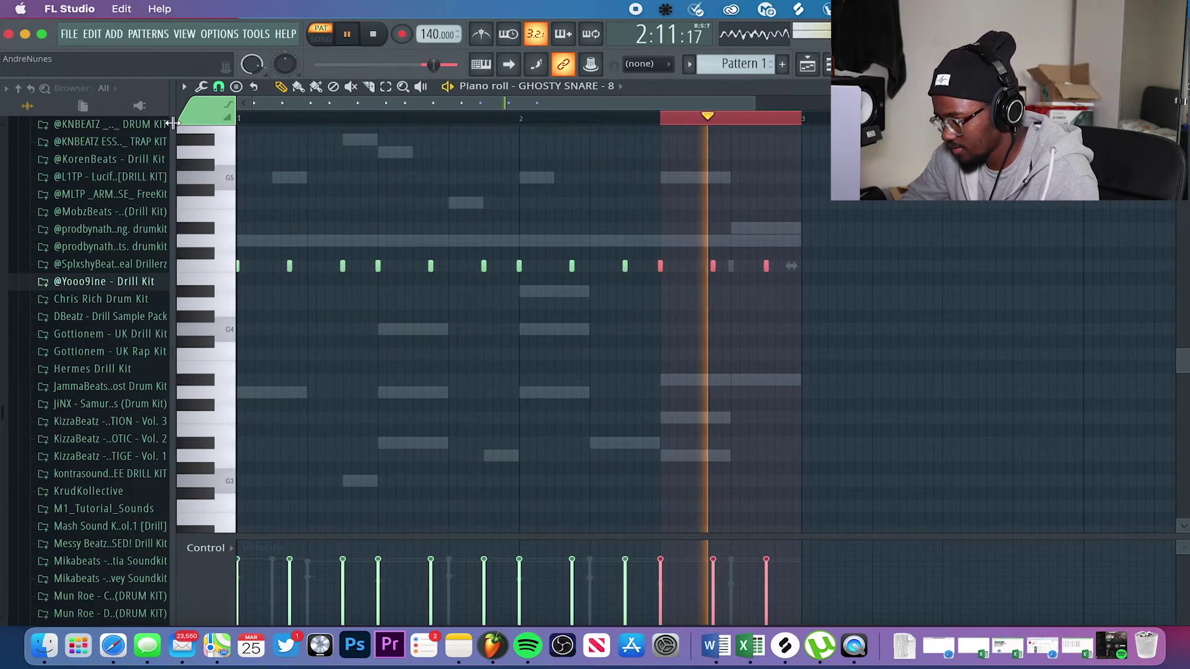
- Play back the pattern to hear the repeated GHOSTY SNARE - 8 hits with the melody
left_click(704, 142)
key("space")
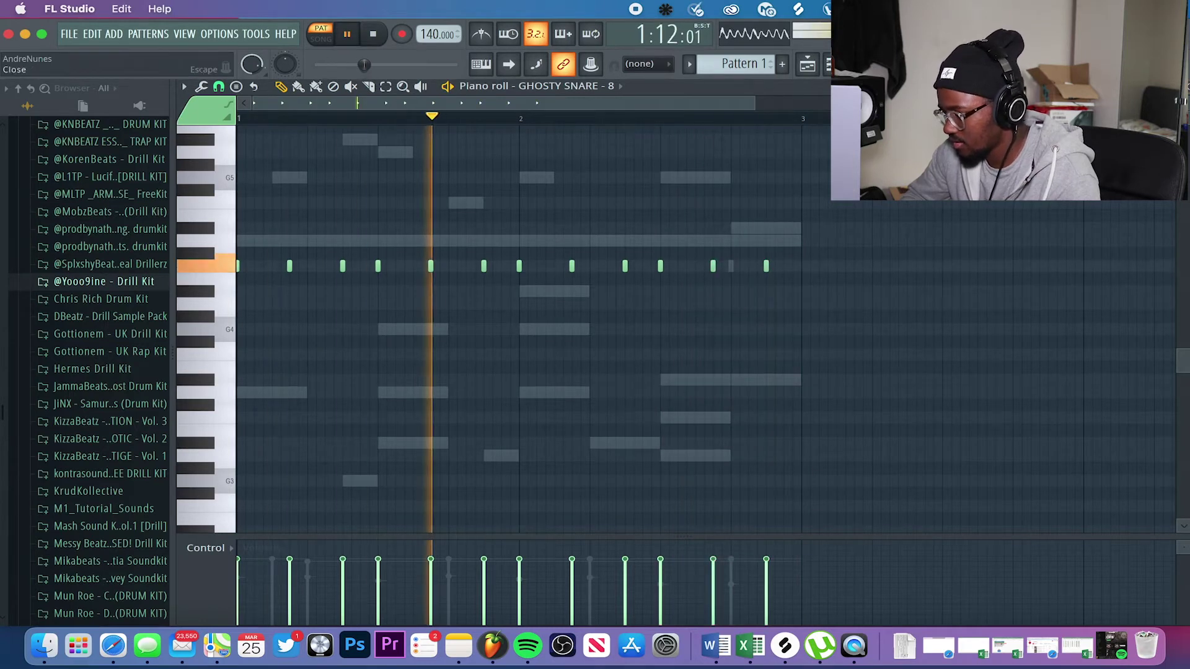
key("Escape")
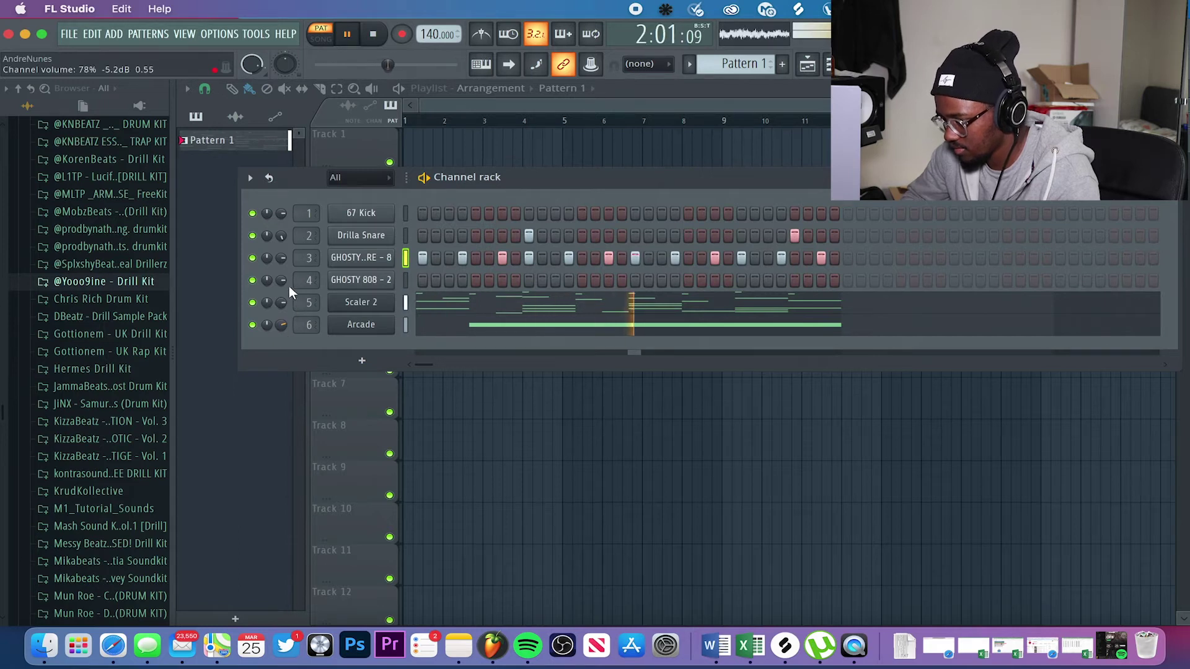
key("space")
- Shape the GHOSTY 808 - 2 volume envelope with 5% attack, 84% hold, 0% decay, and no sustain or release
left_click(353, 280)
left_click(357, 285)
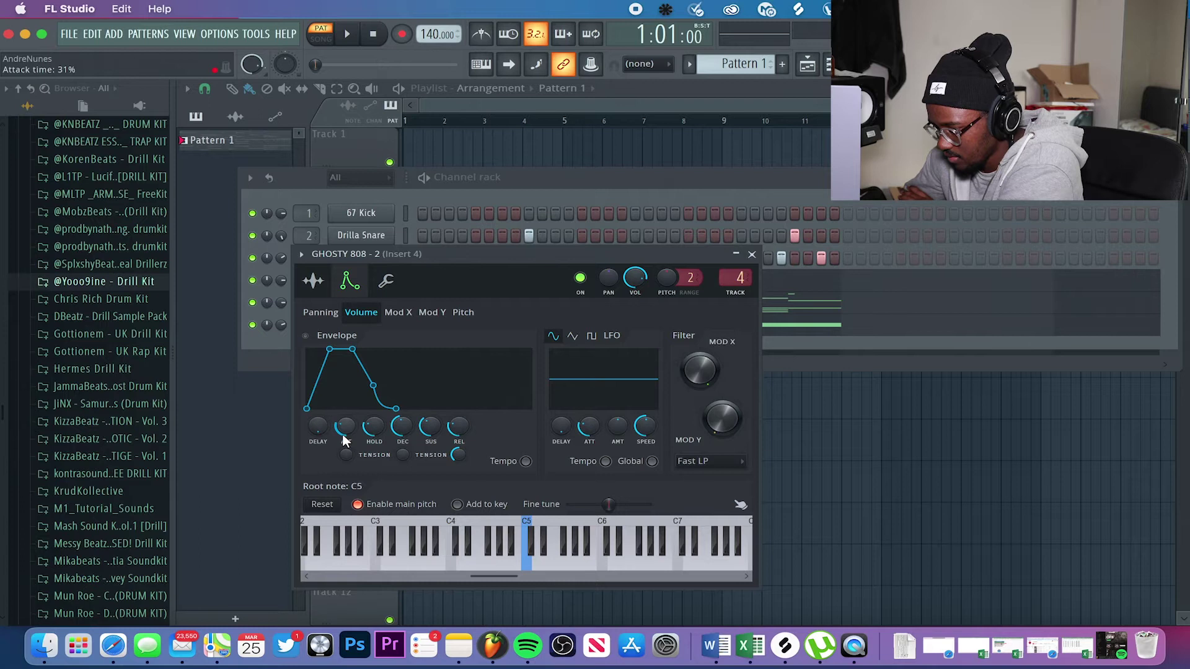
left_click_drag(329, 349, 312, 349)
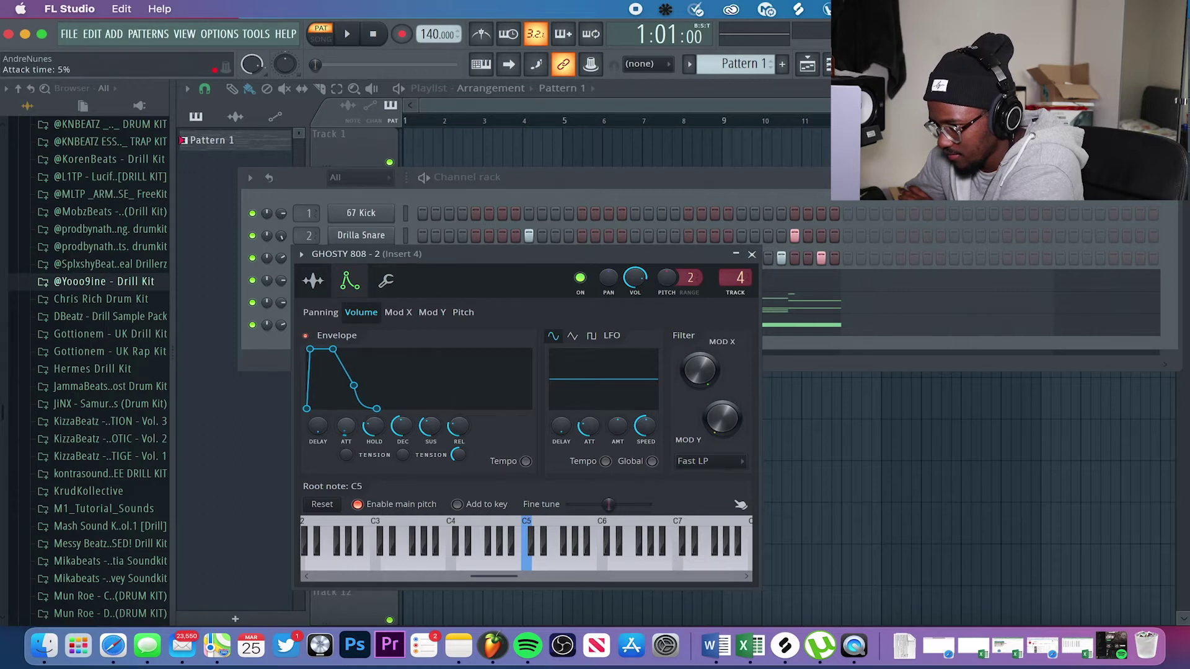
left_click_drag(409, 430, 459, 441)
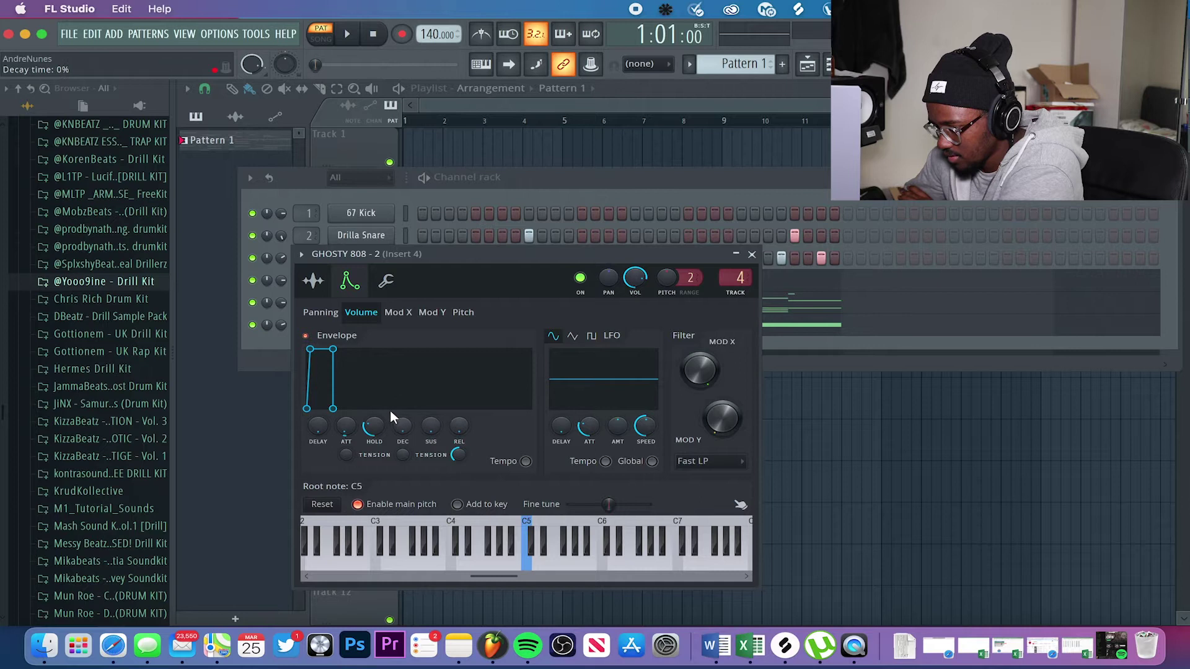
left_click_drag(374, 427, 374, 415)
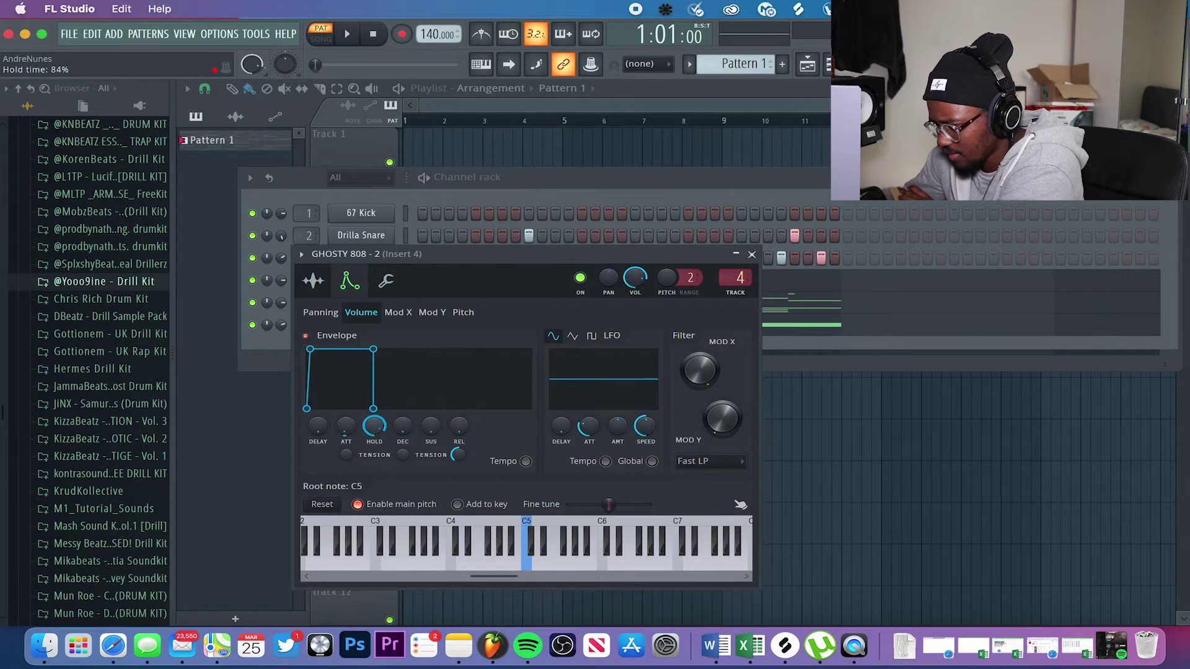
left_click(752, 254)
- Draw a D4 note at the start of the GHOSTY 808 - 2 piano roll and shorten it to four steps
right_click(389, 281)
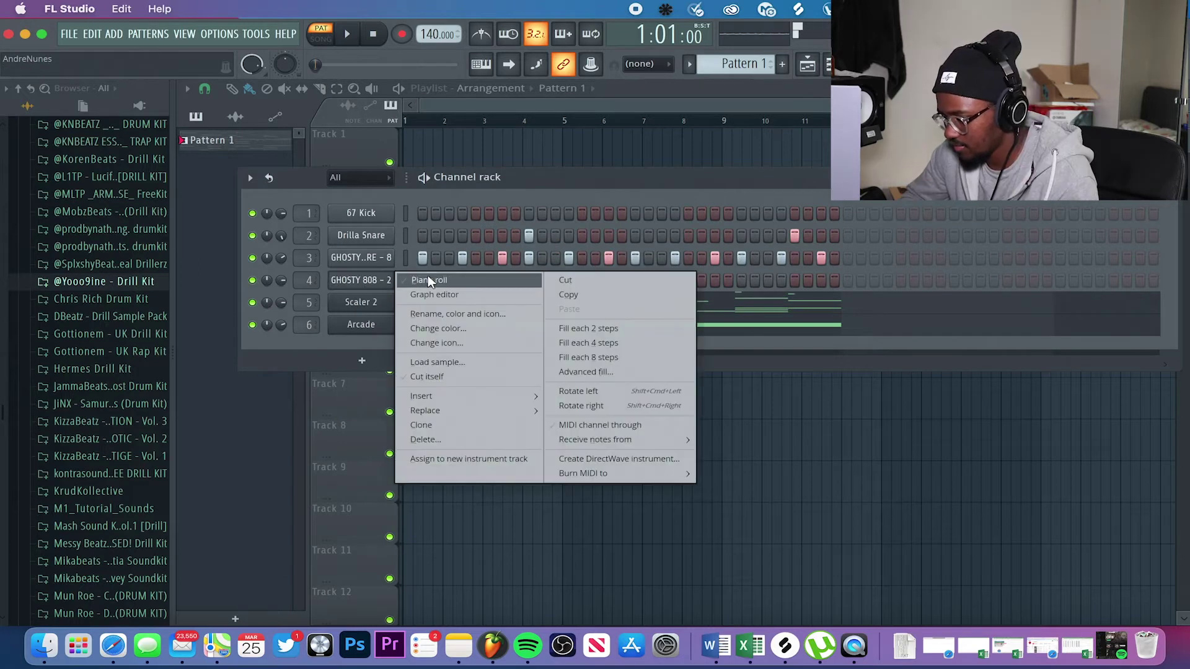
left_click(430, 280)
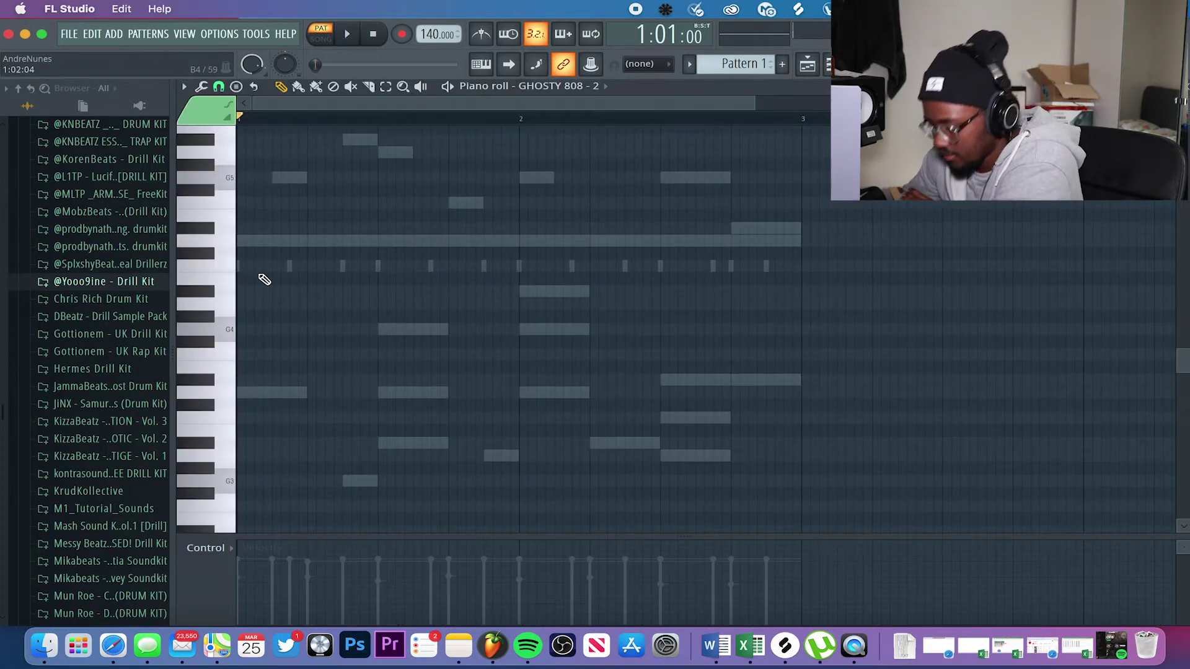
scroll(265, 280, "up", 2)
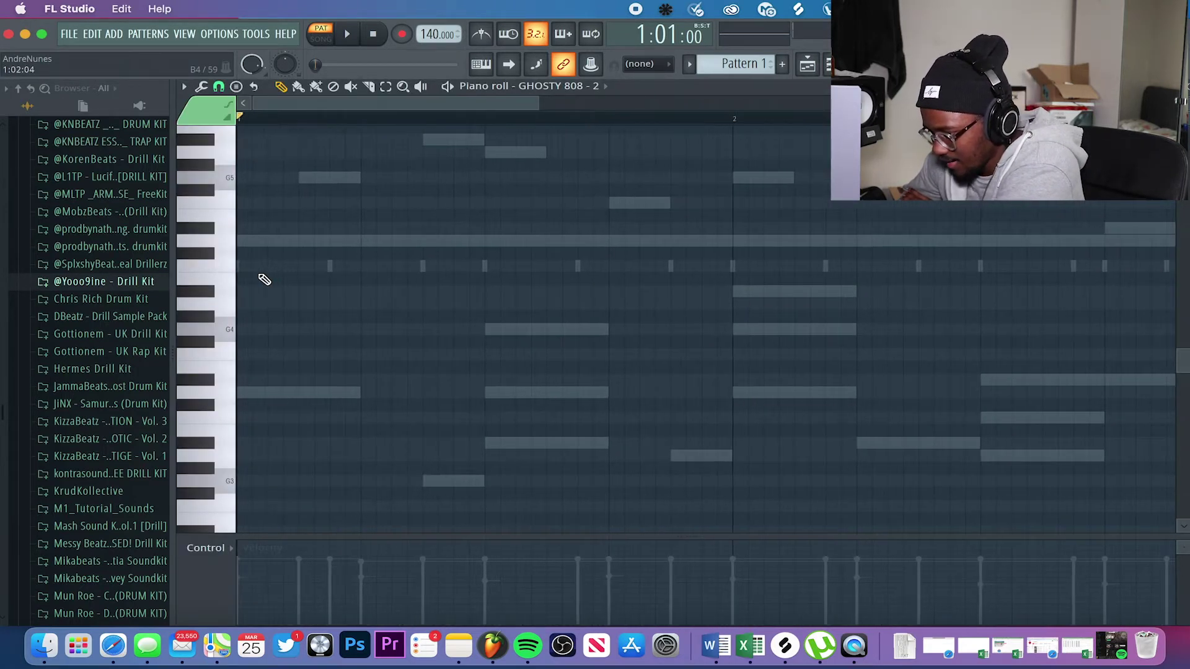
left_click(239, 393)
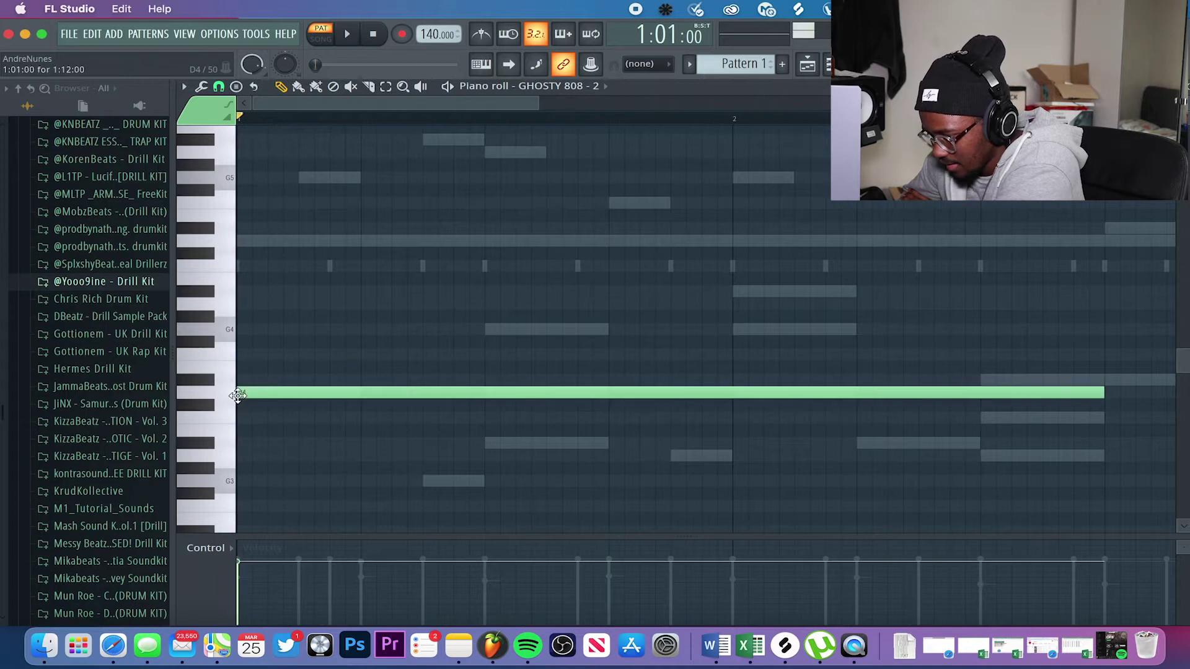
right_click(356, 394)
left_click(245, 395)
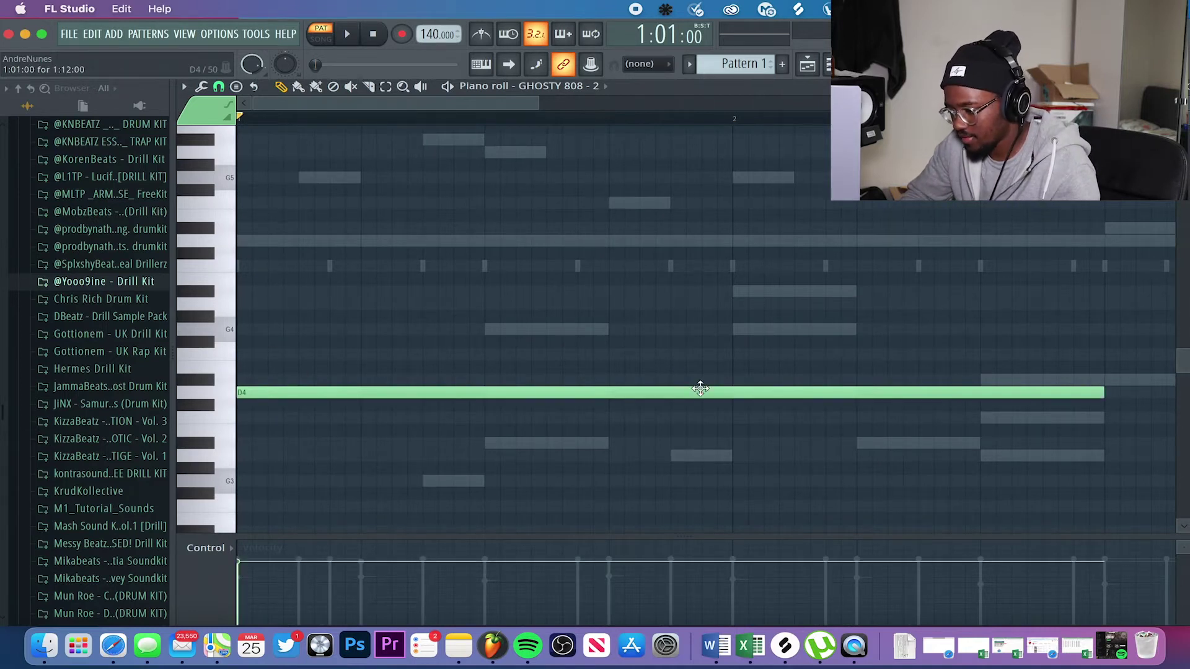
left_click_drag(1101, 395, 361, 412)
- Add 808 notes following the chord roots: a two-step G3 on step 7, a four-step A#3 on step 9 and a two-step A3 on step 15
scroll(444, 500, "down", 1)
left_click(426, 450)
left_click_drag(546, 448, 506, 455)
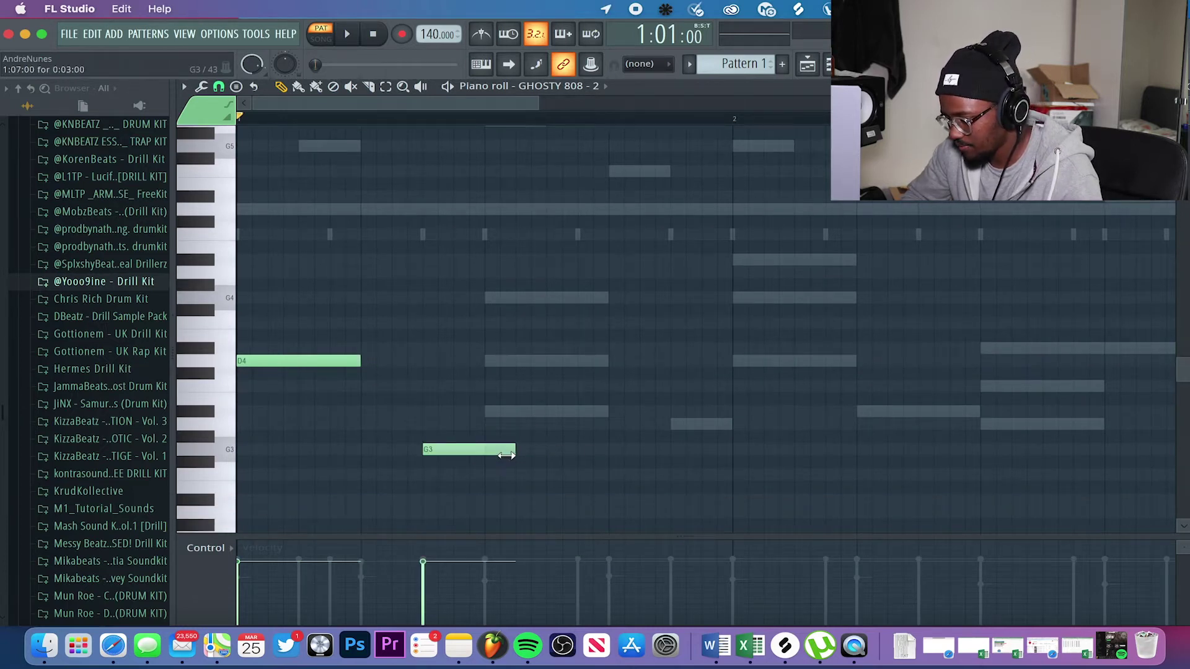
left_click(495, 413)
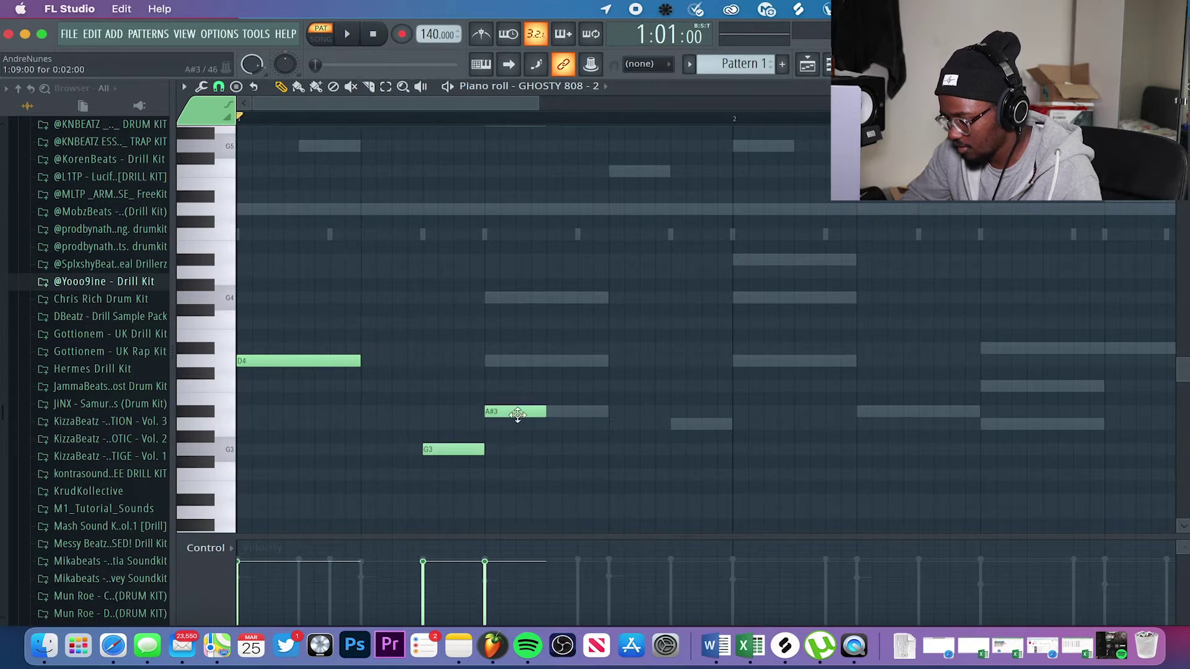
left_click_drag(541, 413, 622, 413)
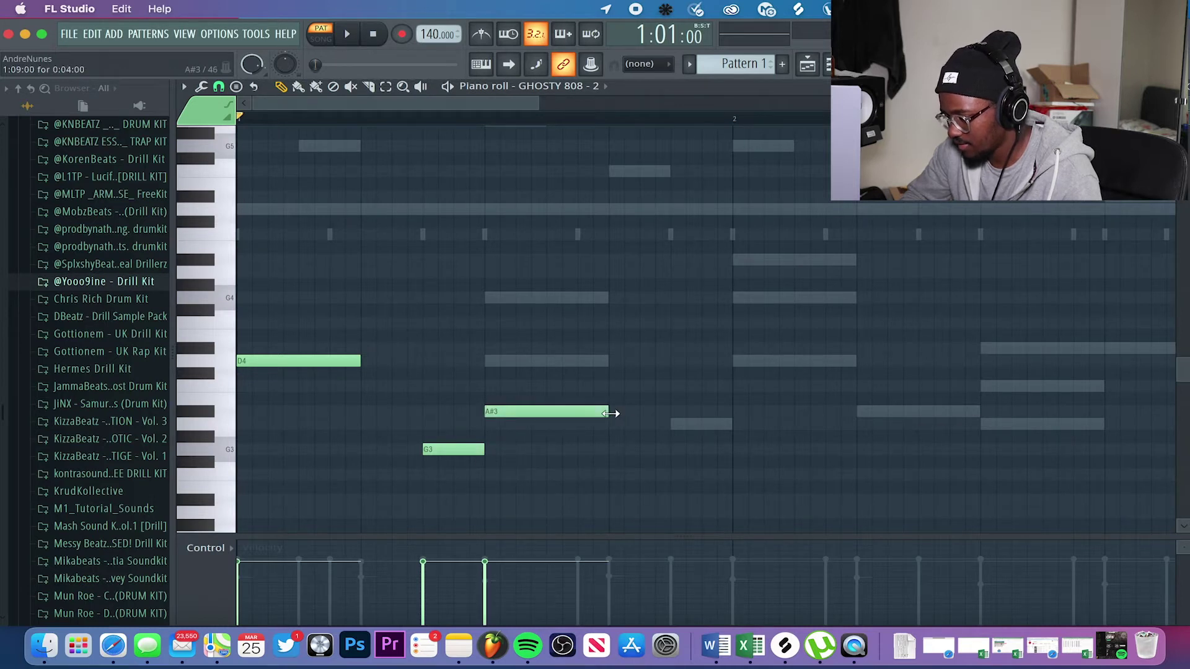
left_click(675, 426)
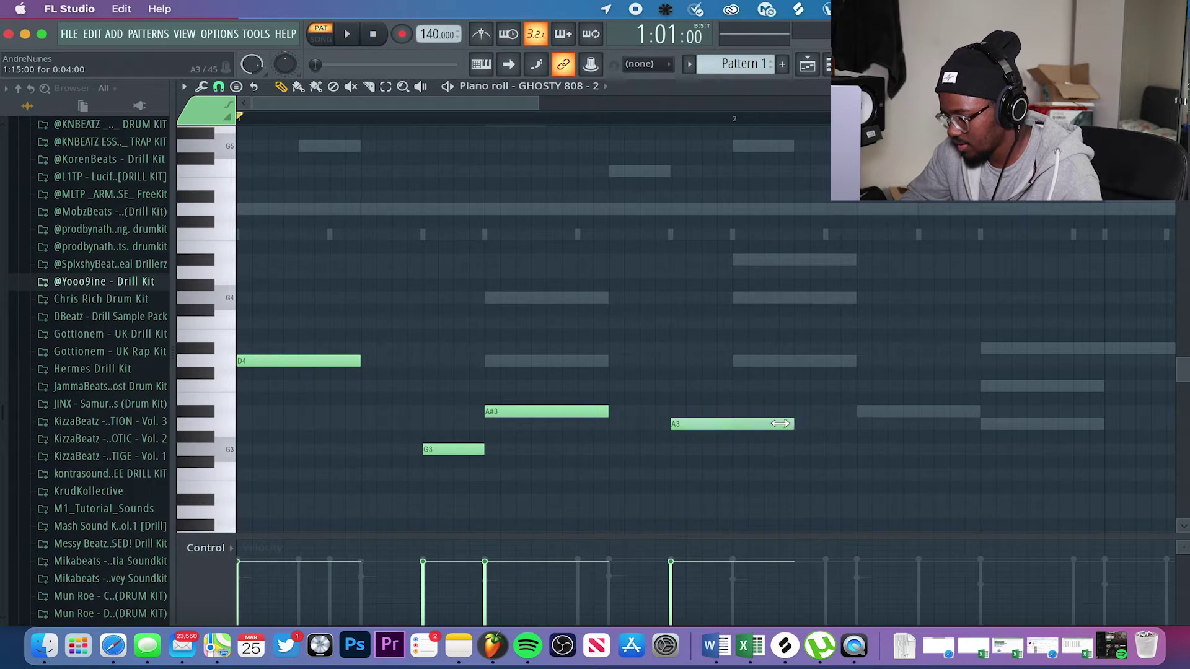
left_click_drag(775, 423, 752, 423)
left_click_drag(752, 423, 733, 424)
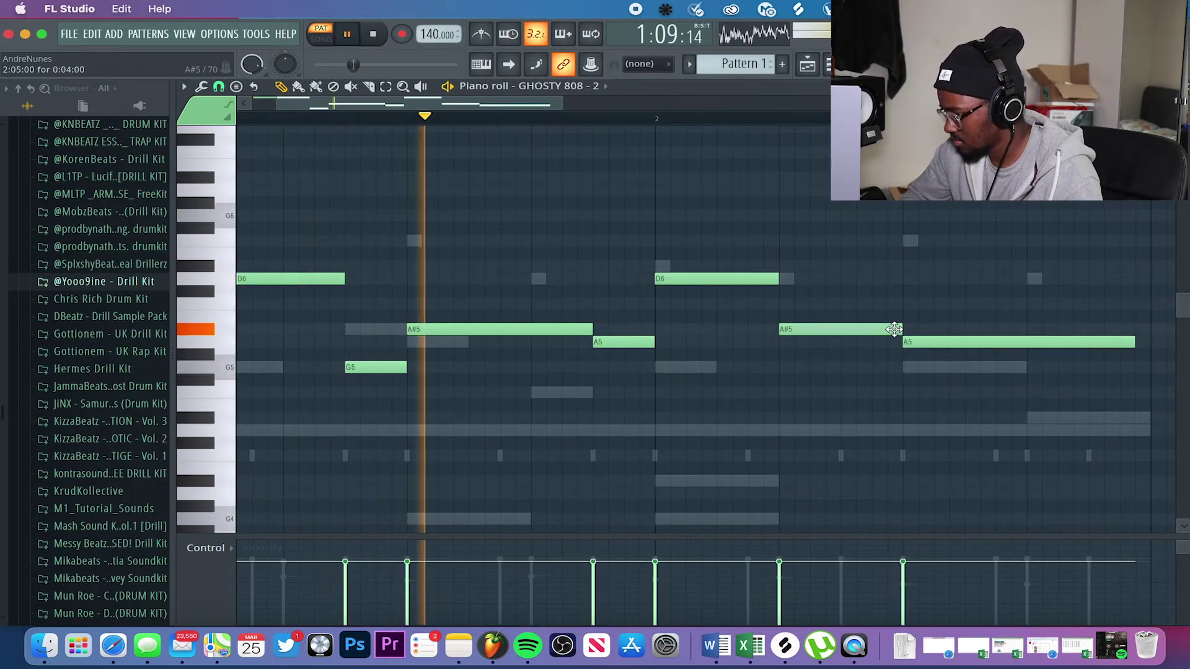
- Set the GHOSTY 808 - 2 channel volume to 89% and play back the pattern to check the level
key("space")
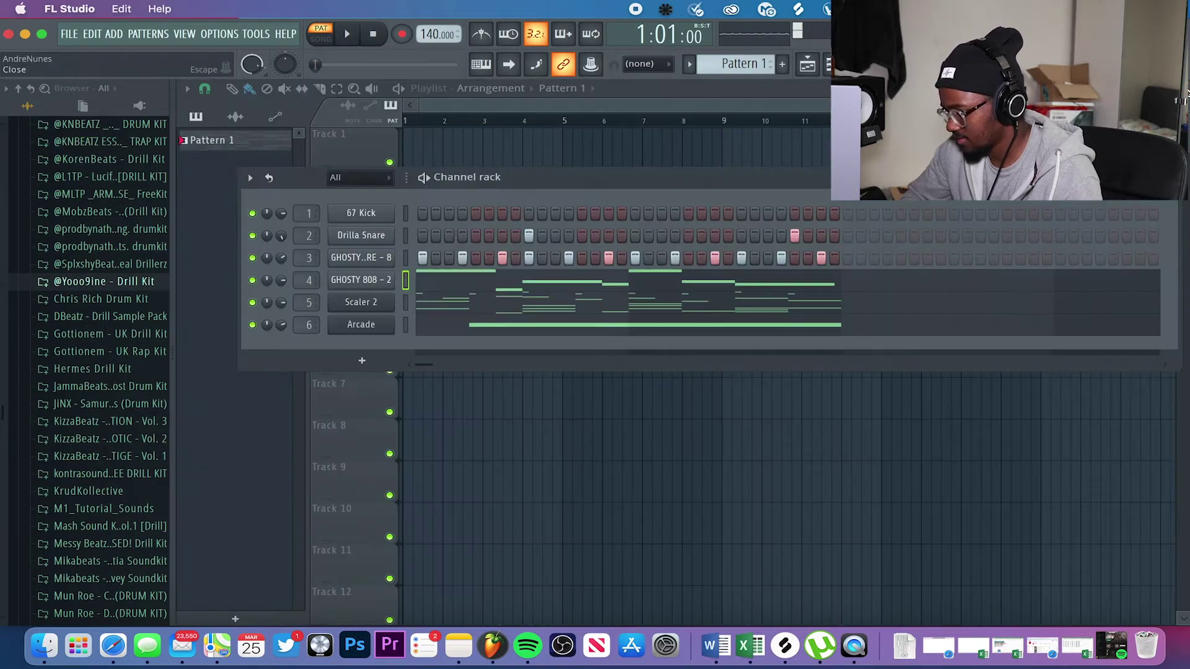
key("F7")
left_click(281, 280)
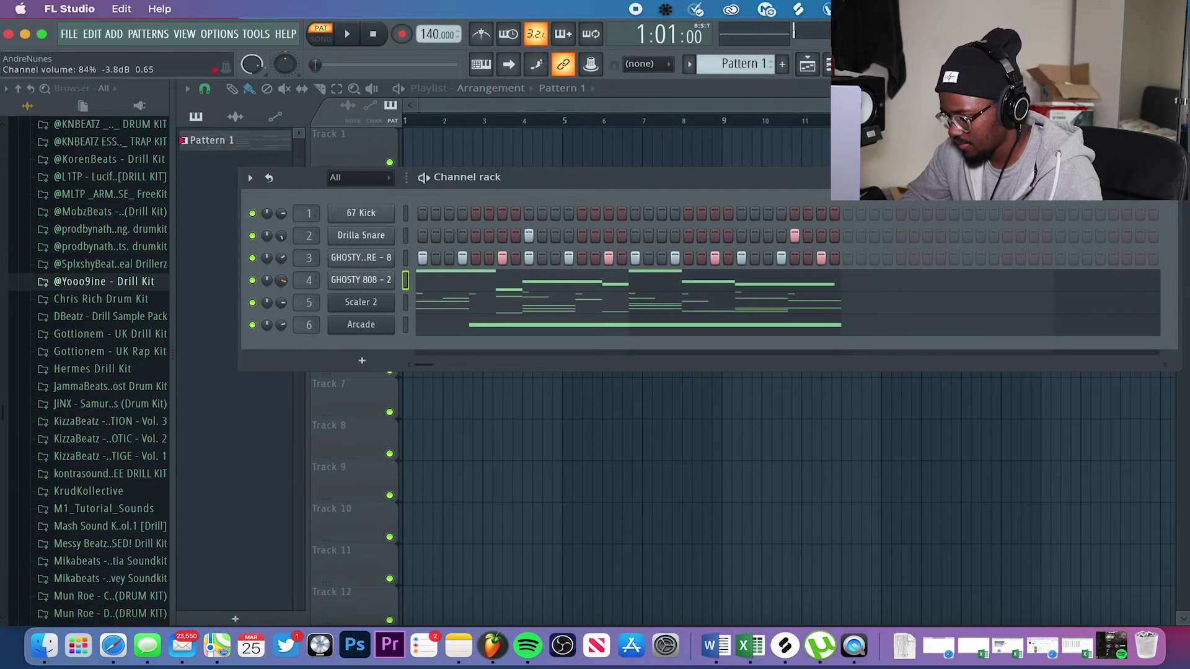
left_click_drag(281, 280, 281, 284)
key("space")
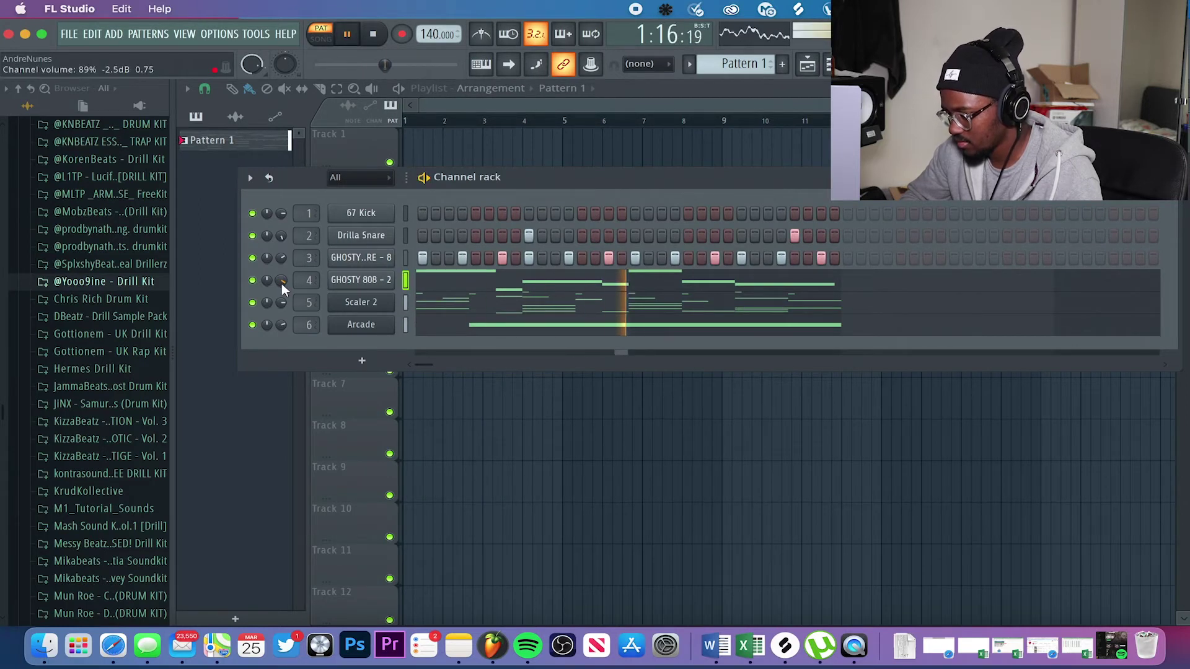
key("space")
- Add a half-step slide note on step 5 above the opening D6 808 note, raise it to G7, and play back the bassline
key("F7")
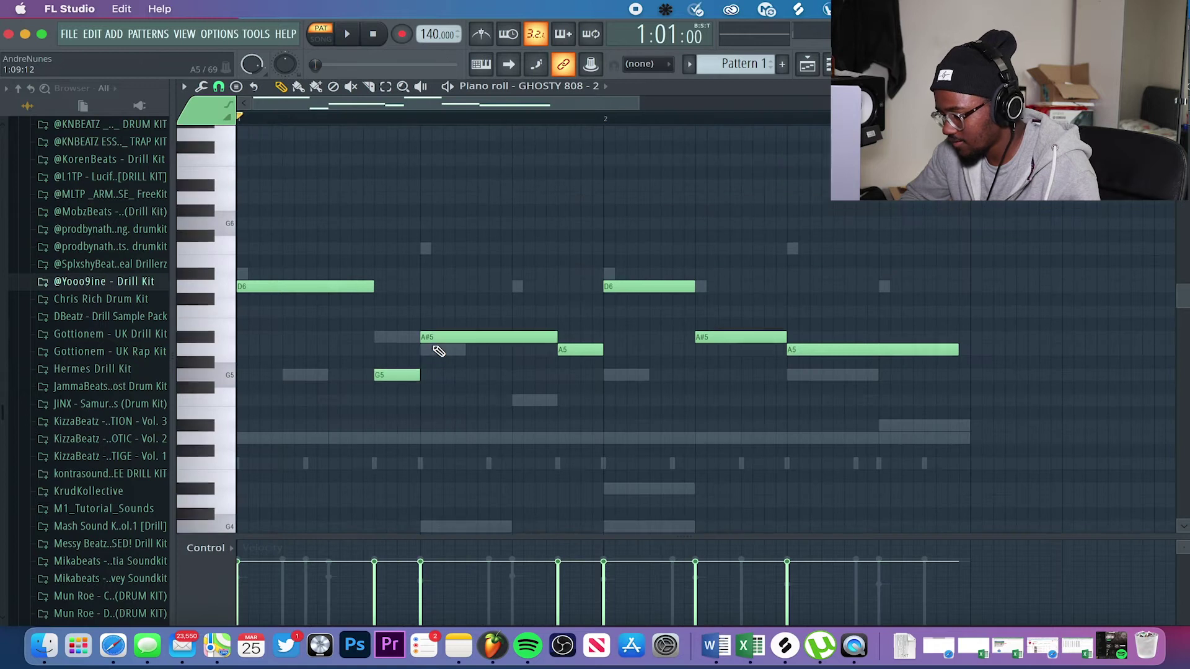
scroll(439, 352, "up", 1)
scroll(330, 329, "up", 4)
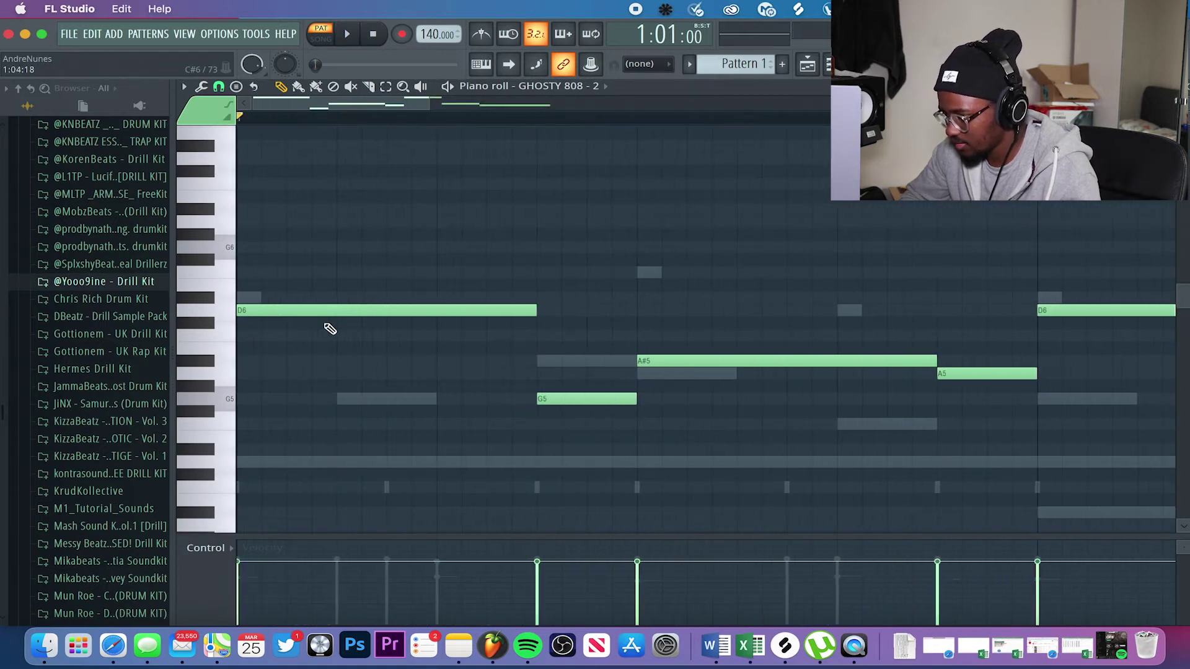
scroll(329, 329, "up", 3)
scroll(329, 329, "up", 2)
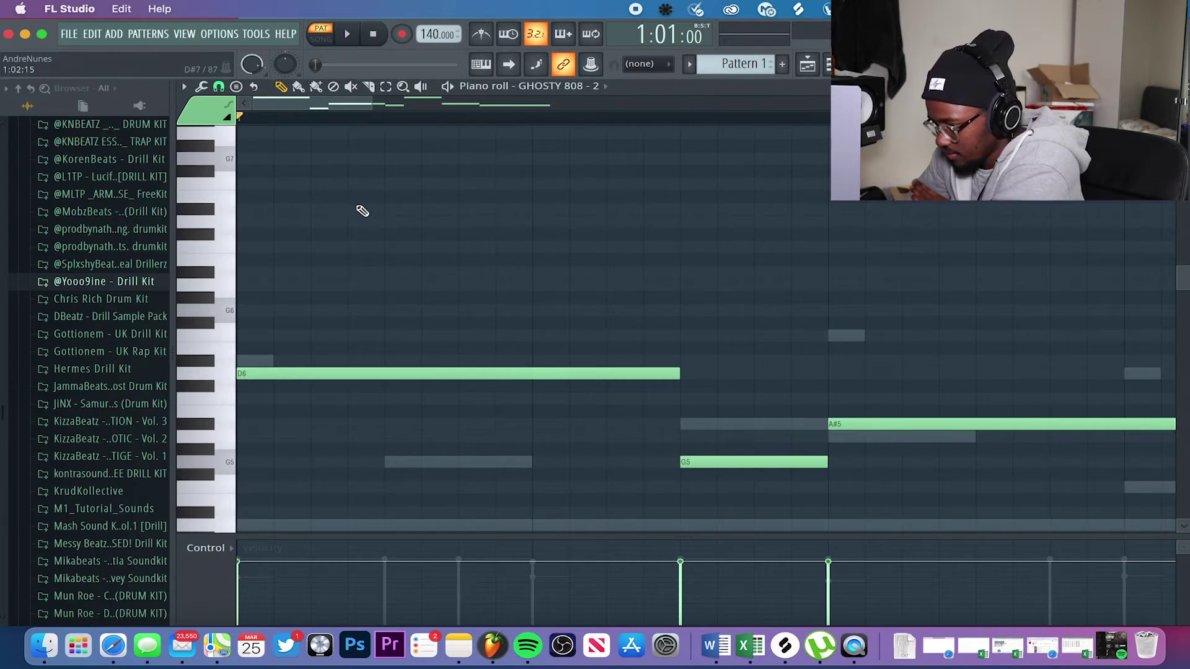
left_click(363, 211)
right_click(486, 204)
scroll(502, 209, "down", 1)
left_click(502, 210)
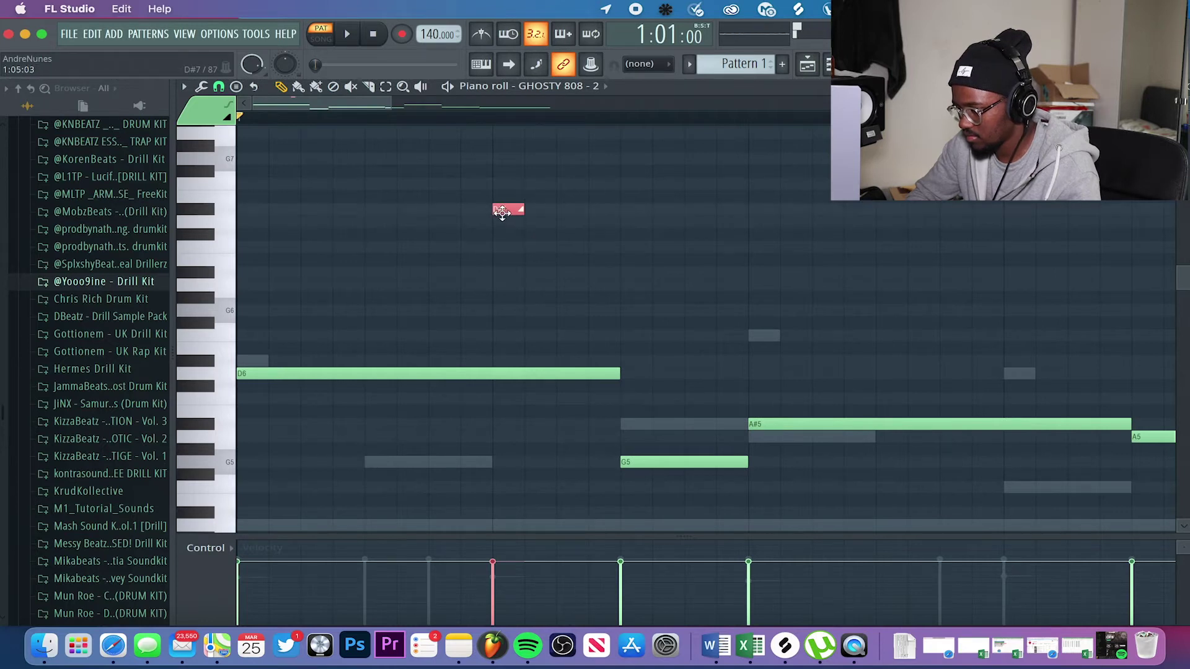
left_click_drag(503, 211, 505, 158)
key("space")
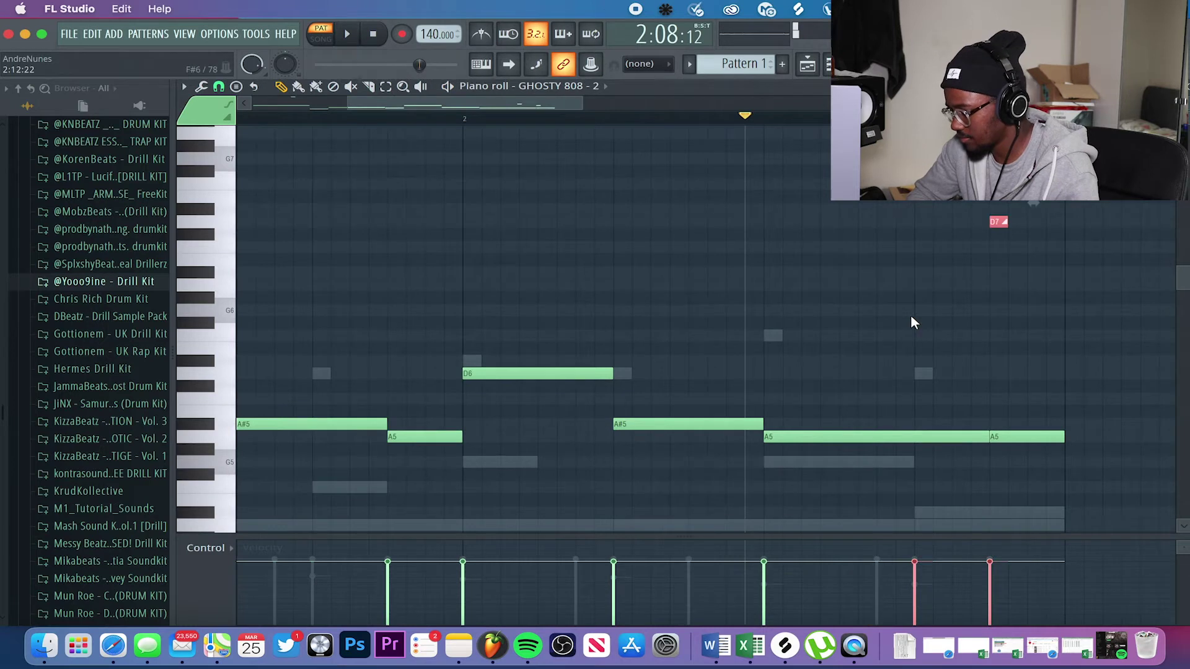
key("space")
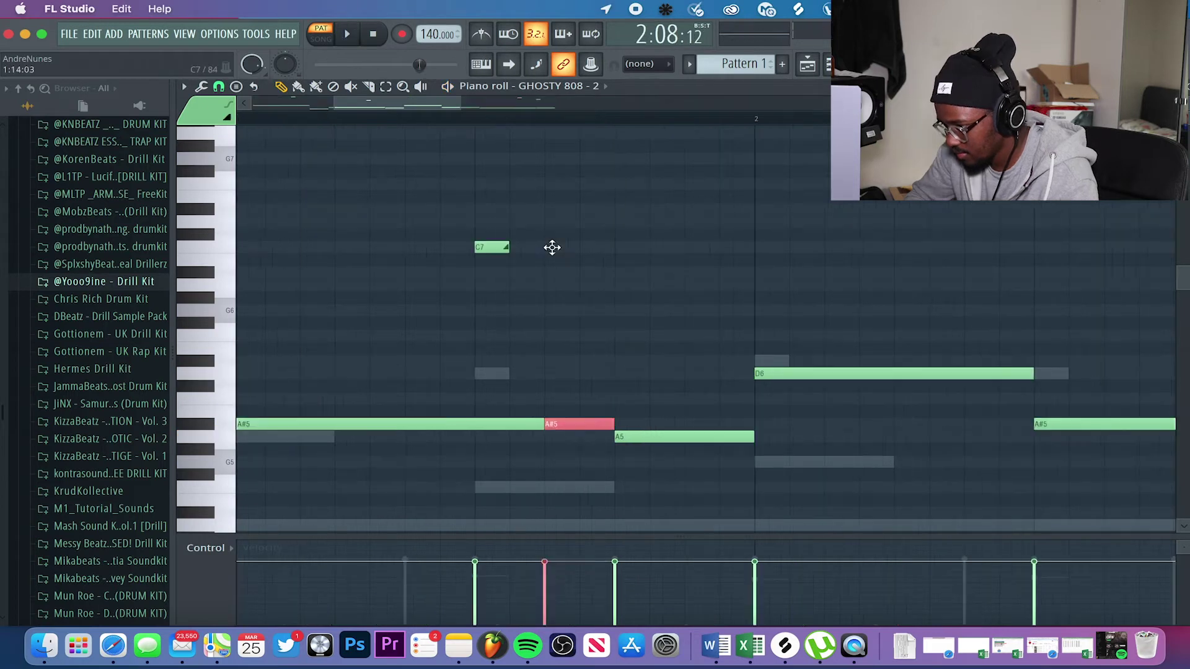
- Add a second slide note on A6 at step 14, above the short A#5 note, and play it back
left_click(554, 247)
left_click_drag(558, 248, 558, 285)
key("space")
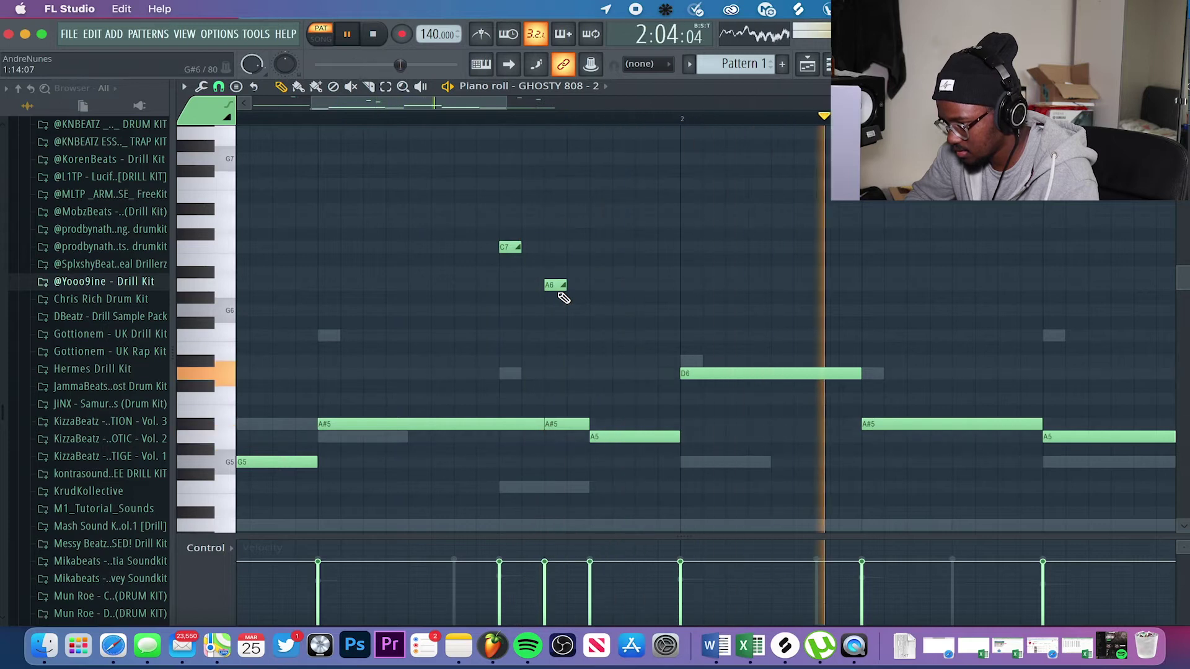
key("space")
- Copy the GHOSTY 808 - 2 bassline notes without the slide notes and paste them into the 67 Kick piano roll
scroll(558, 287, "down", 2)
left_click_drag(997, 471, 288, 364)
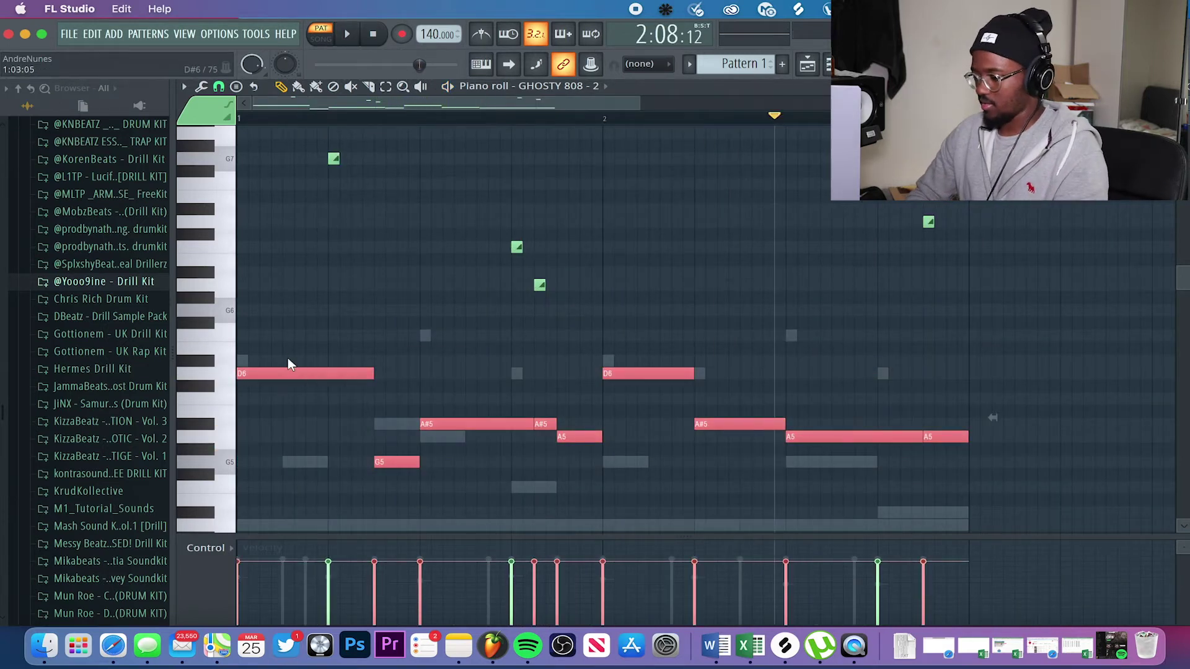
key("Escape")
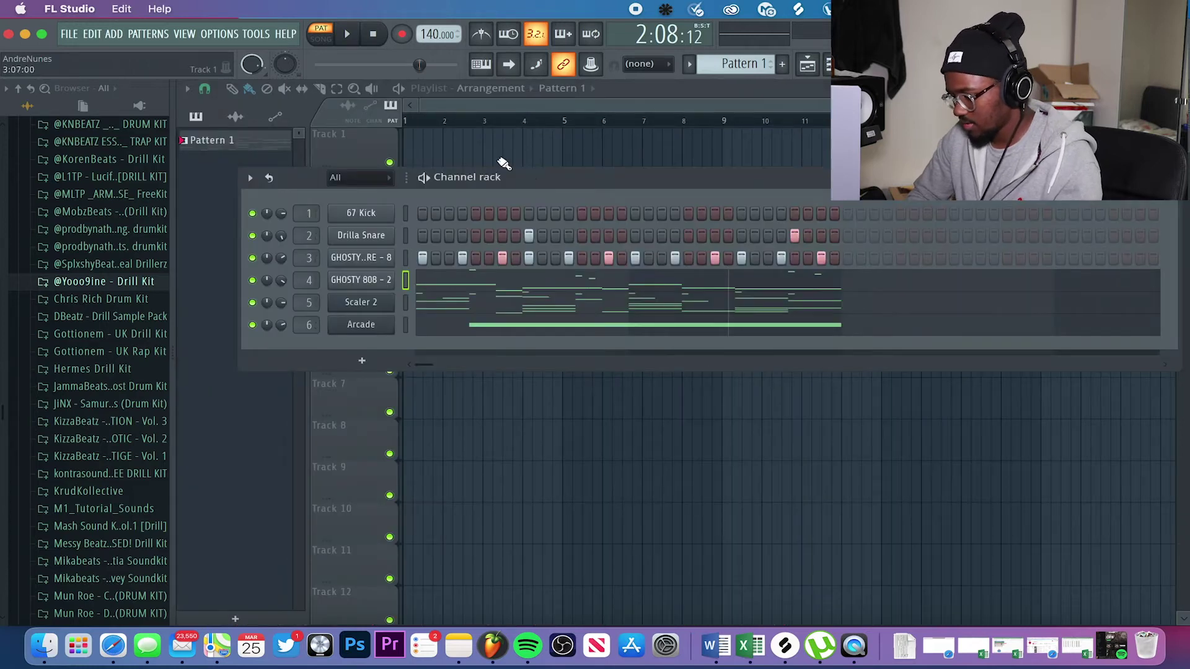
right_click(384, 214)
left_click(412, 218)
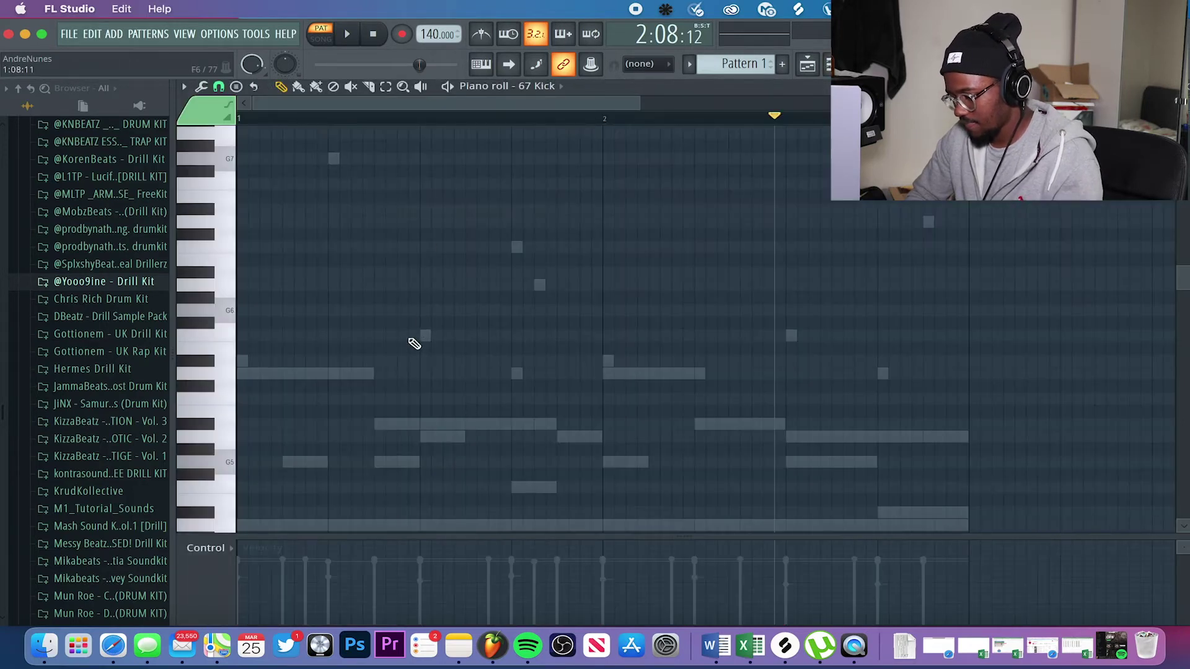
key("super+v")
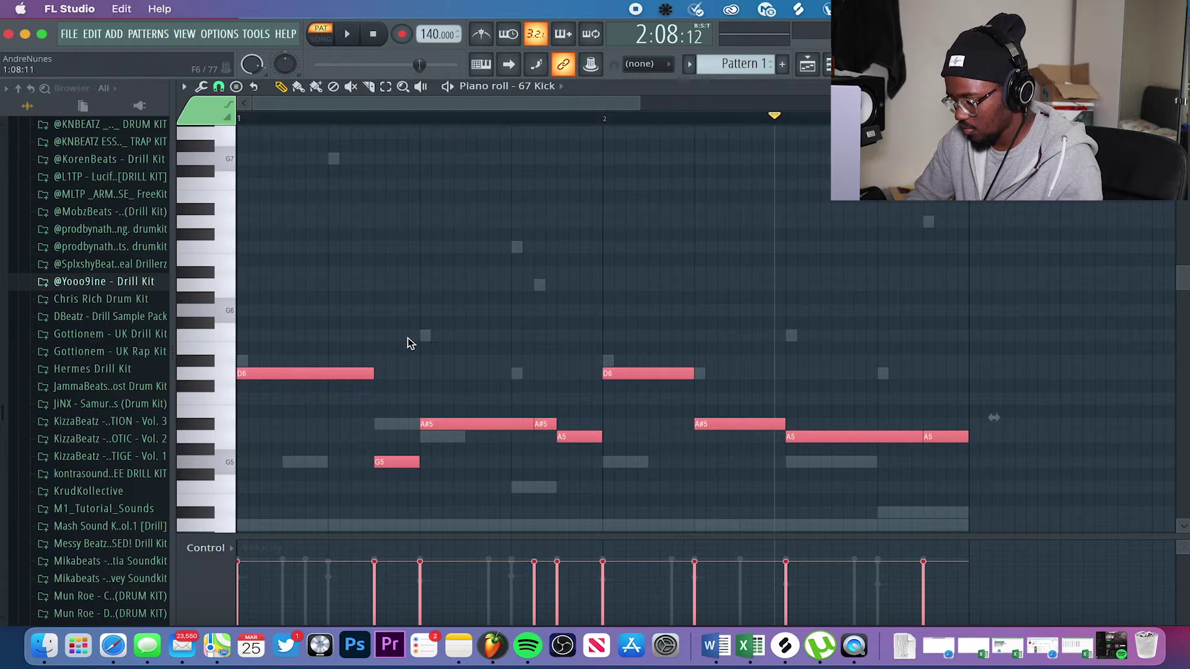
- Limit the pasted kick notes to the single pitch C5 and deselect them
key("alt+k")
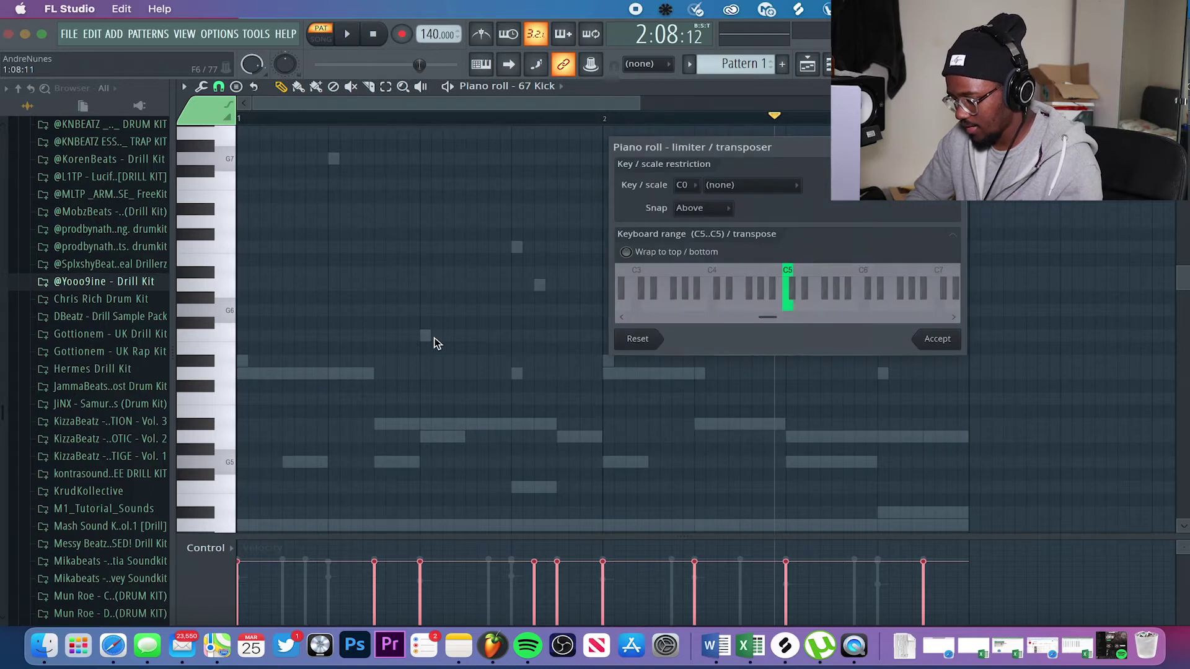
left_click(937, 341)
scroll(542, 355, "down", 5)
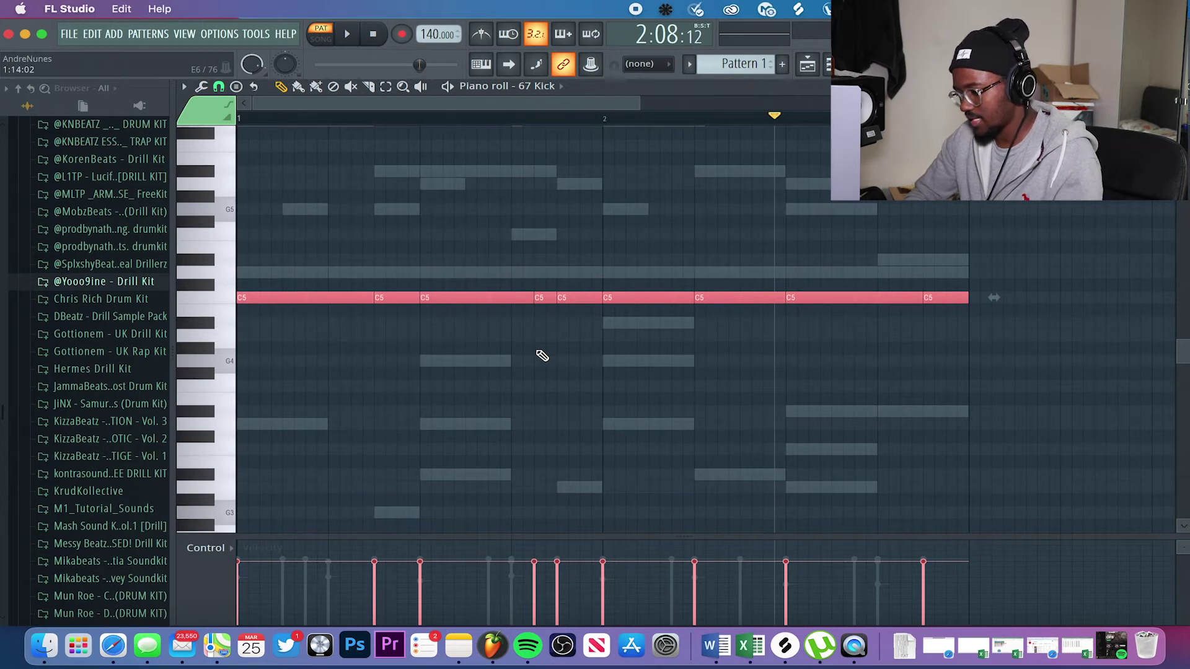
key("ctrl+d")
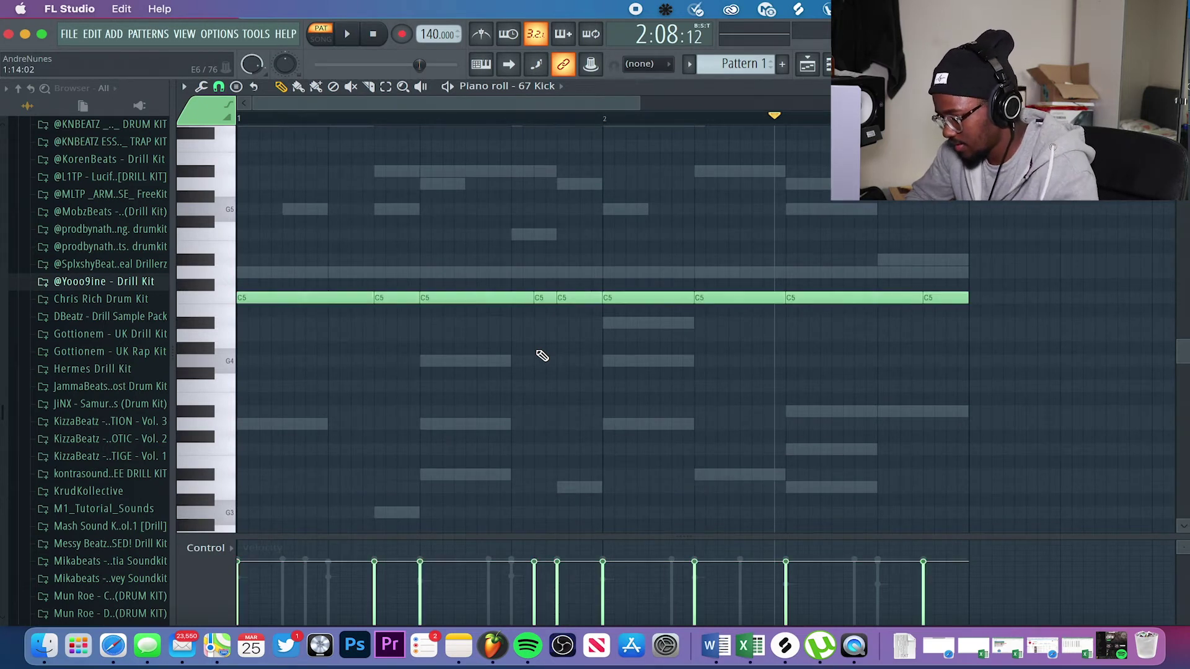
- Delete the kicks on bar 1 steps 9, 14, 15 and bar 2 steps 1, 15, and add a half-step kick on bar 1 step 13
key("space")
key("space")
key("space")
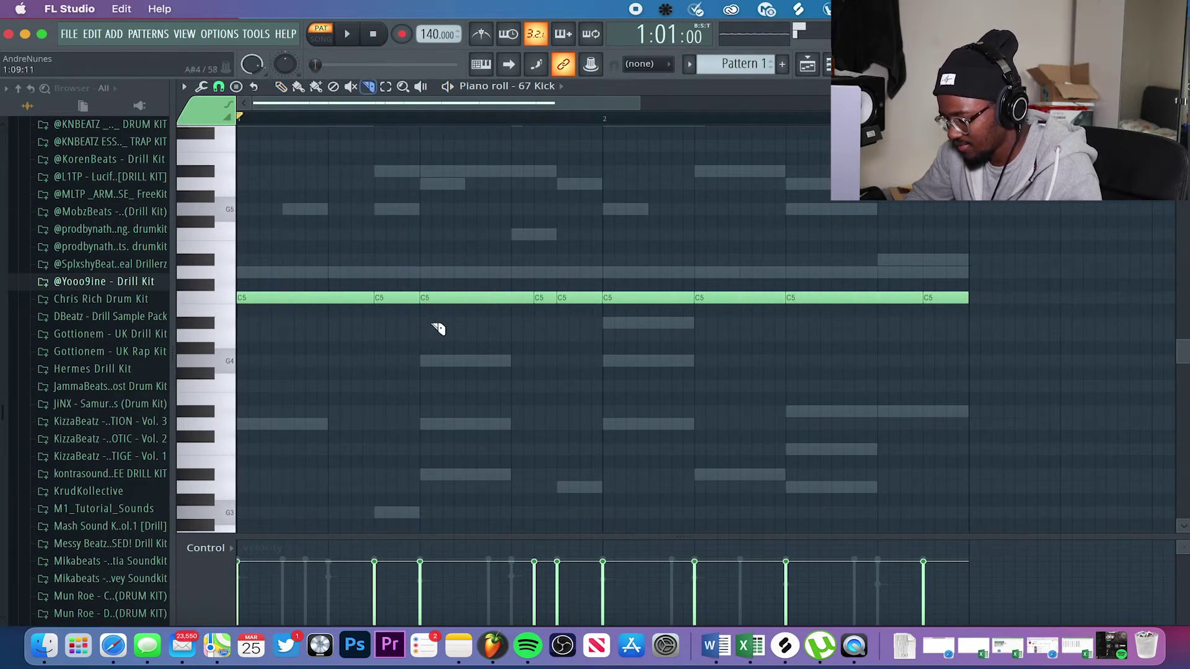
key("d")
key("space")
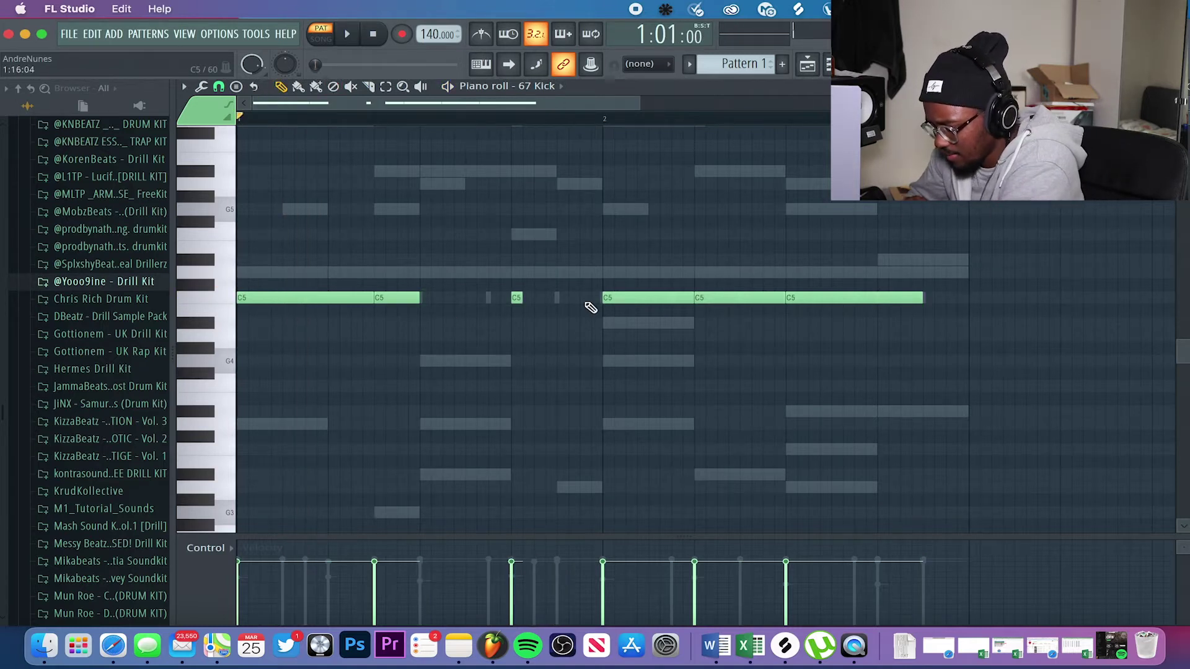
key("space")
right_click(629, 301)
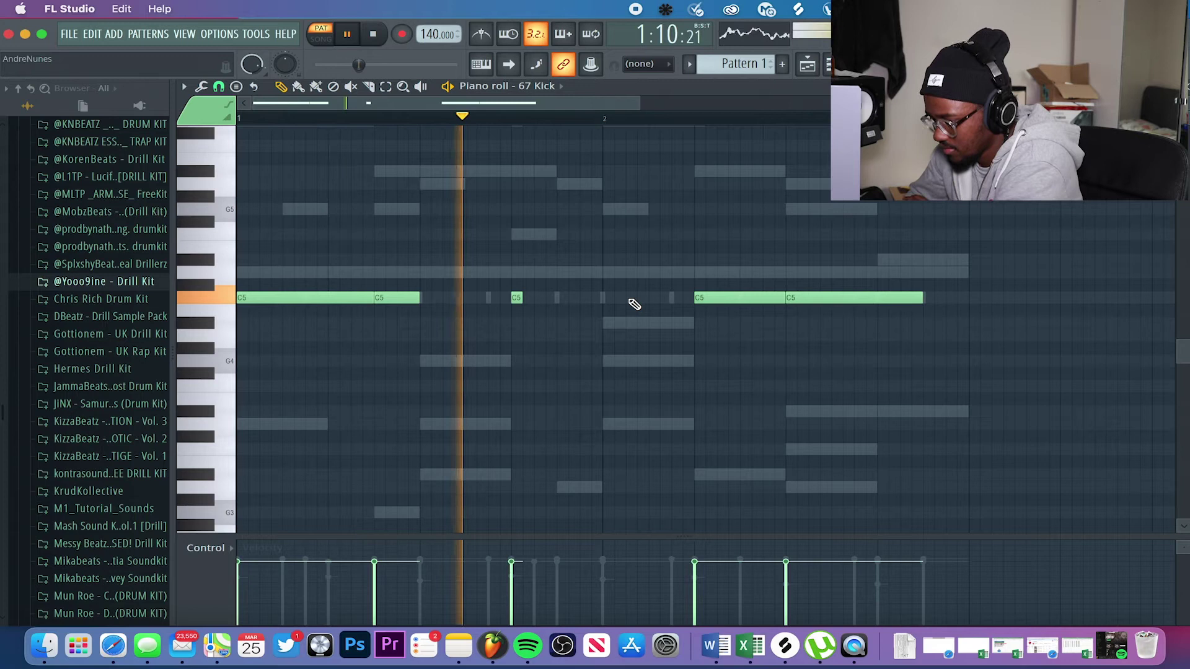
- Add a softer half-step kick on bar 2 step 4 and another at about 77% velocity on step 15, and play the pattern
key("space")
scroll(701, 300, "up", 2)
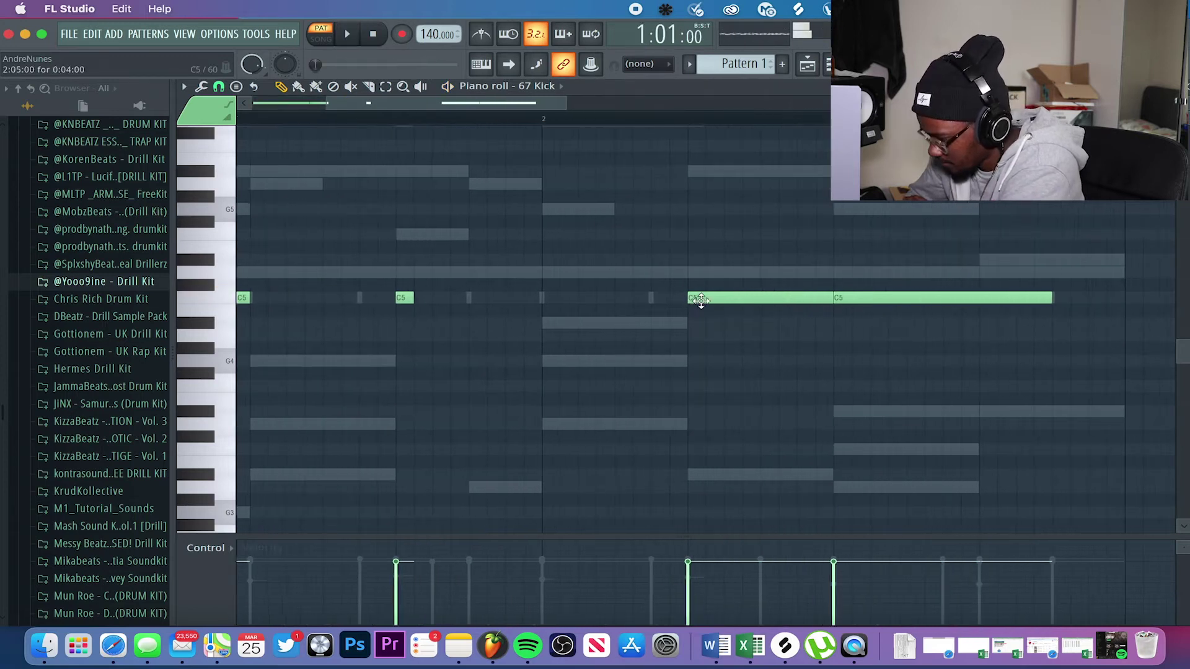
key("space")
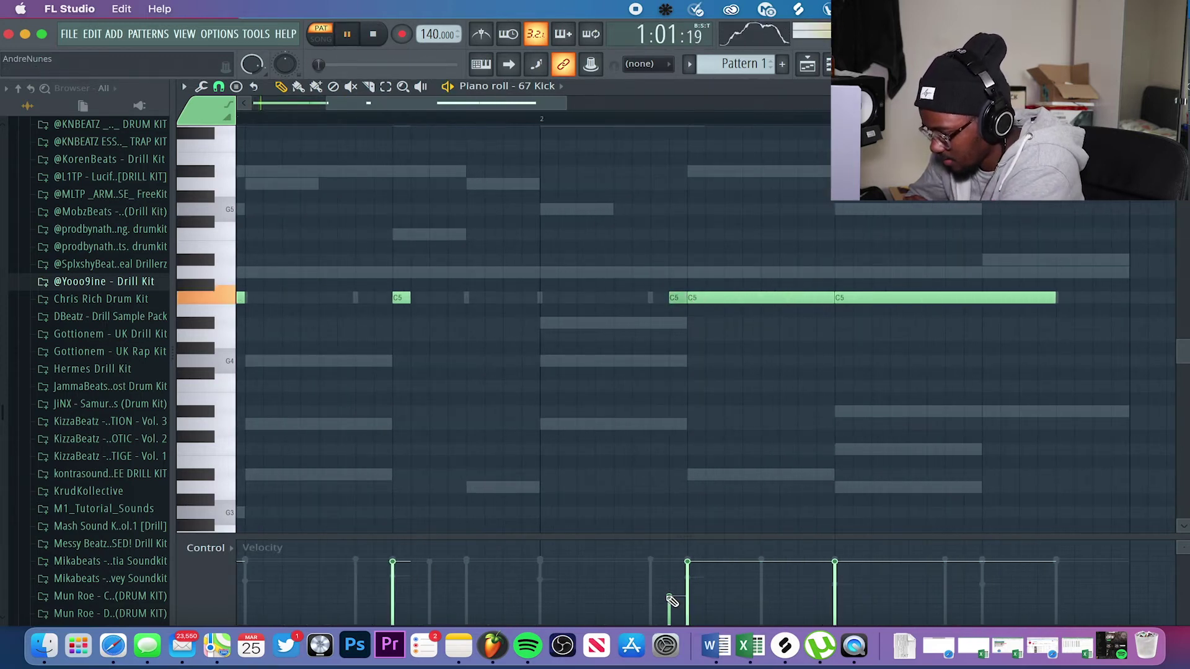
scroll(672, 457, "down", 2)
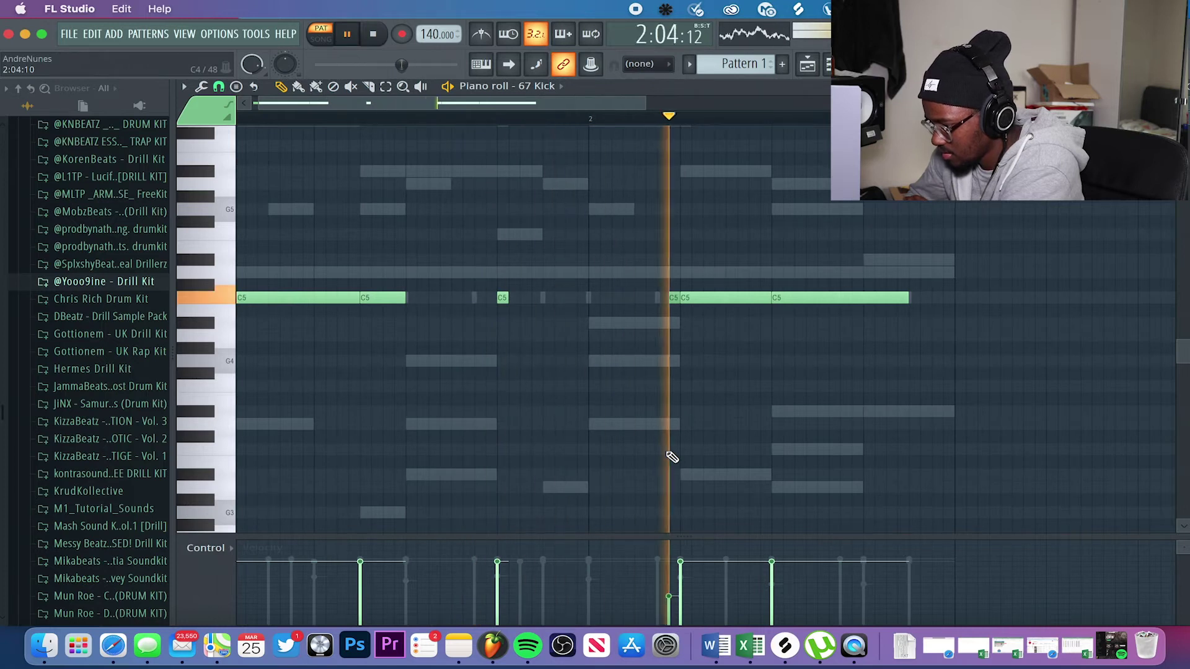
key("space")
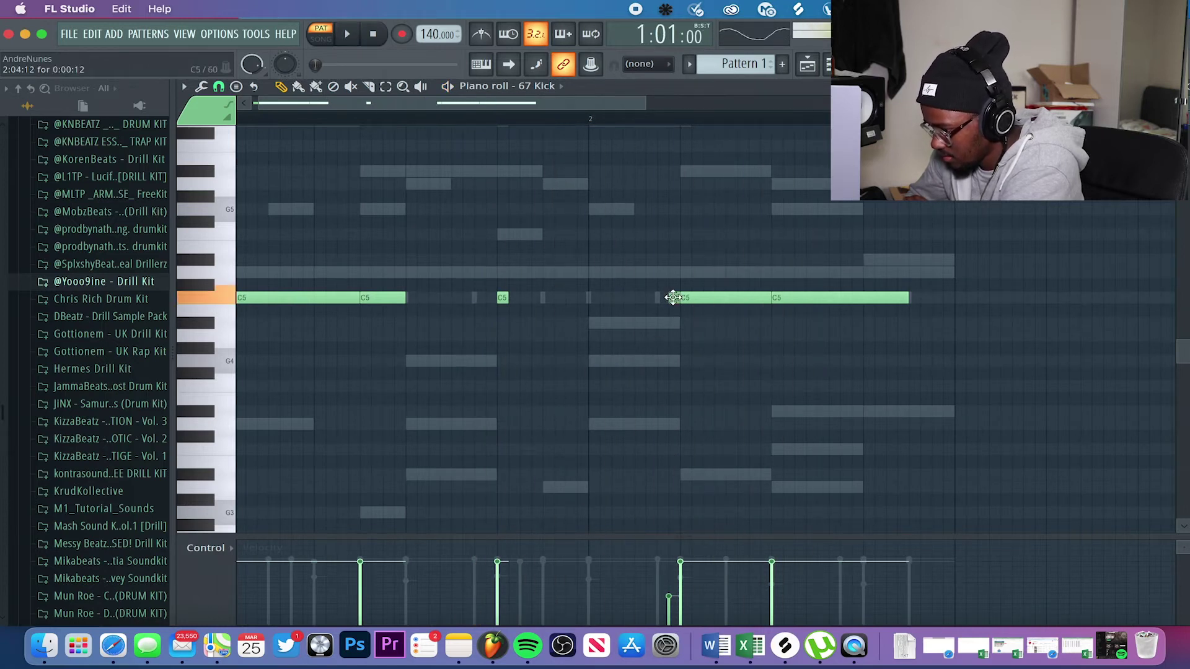
key("space")
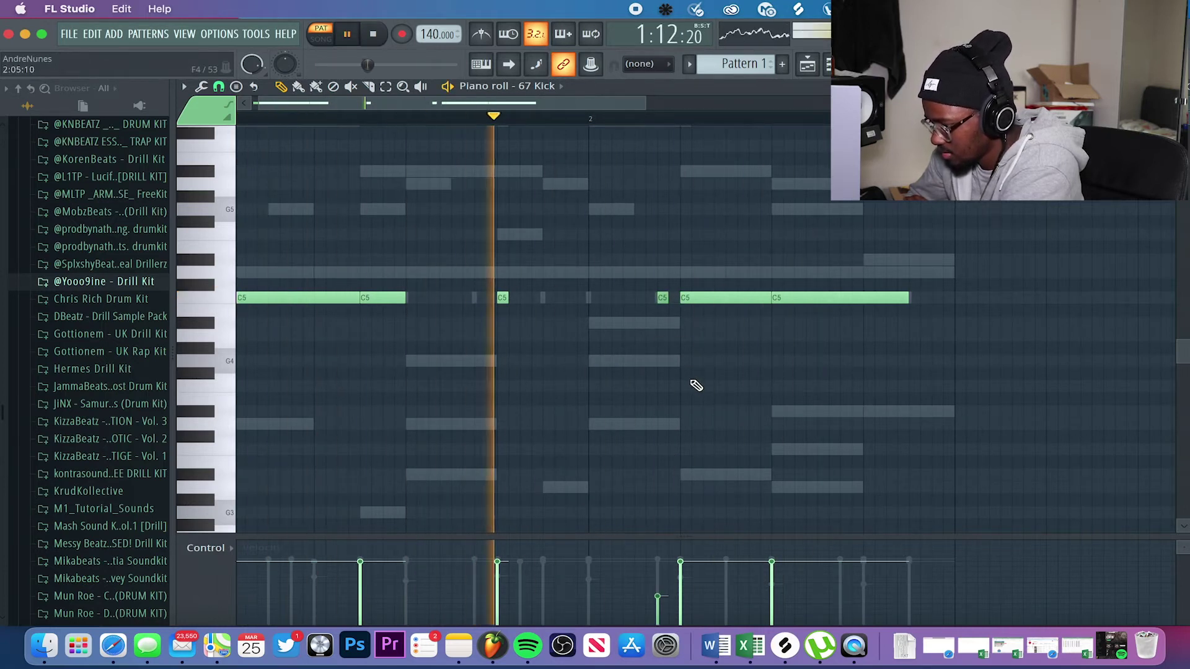
key("space")
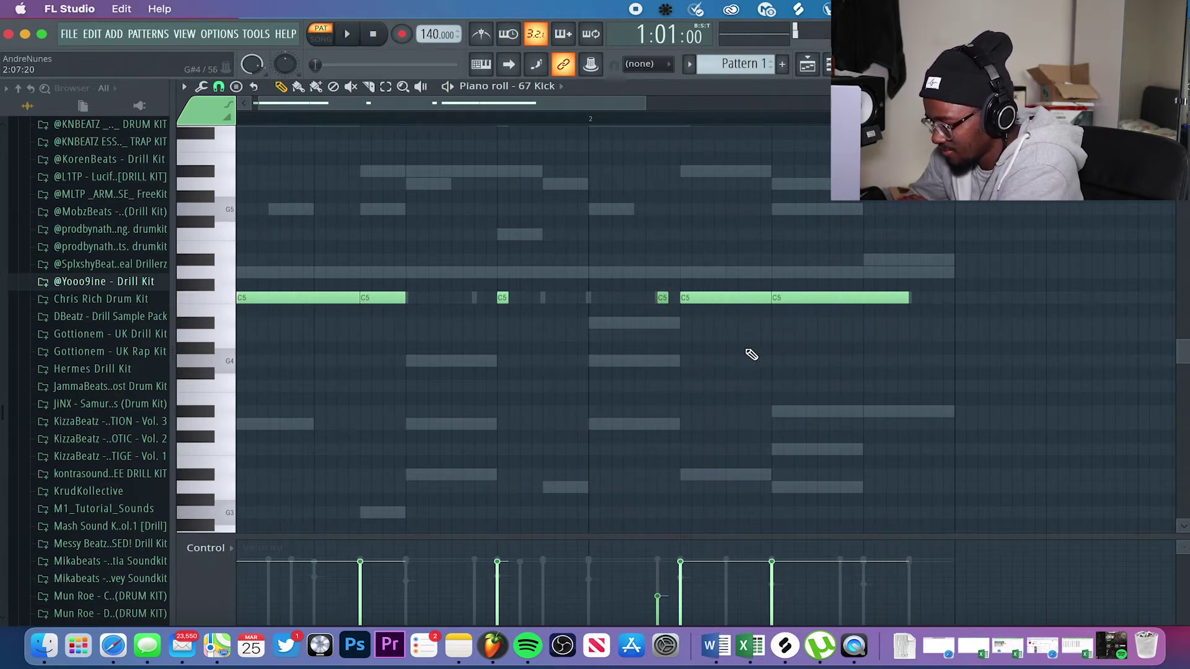
left_click(914, 300)
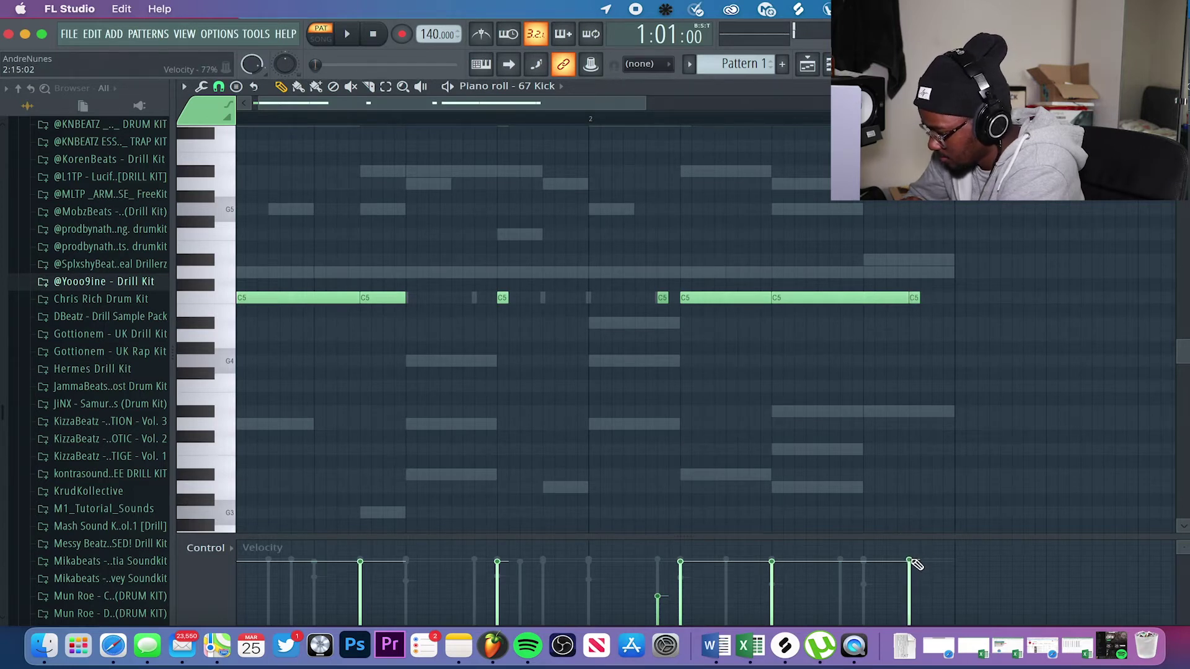
key("space")
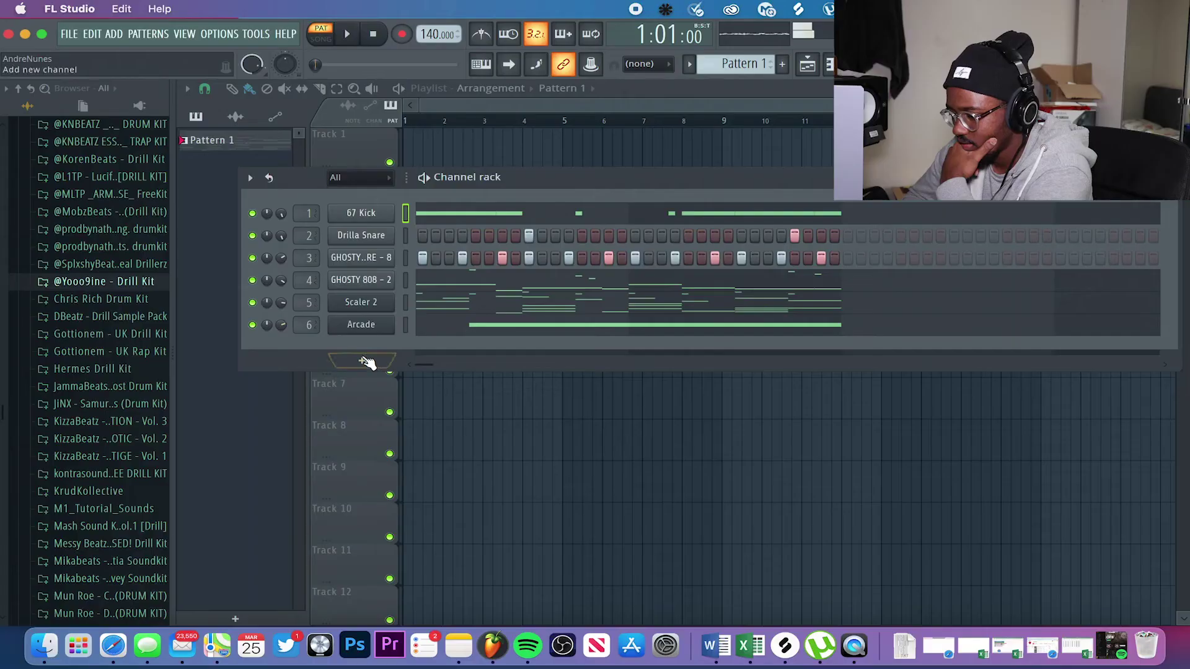
left_click(118, 282)
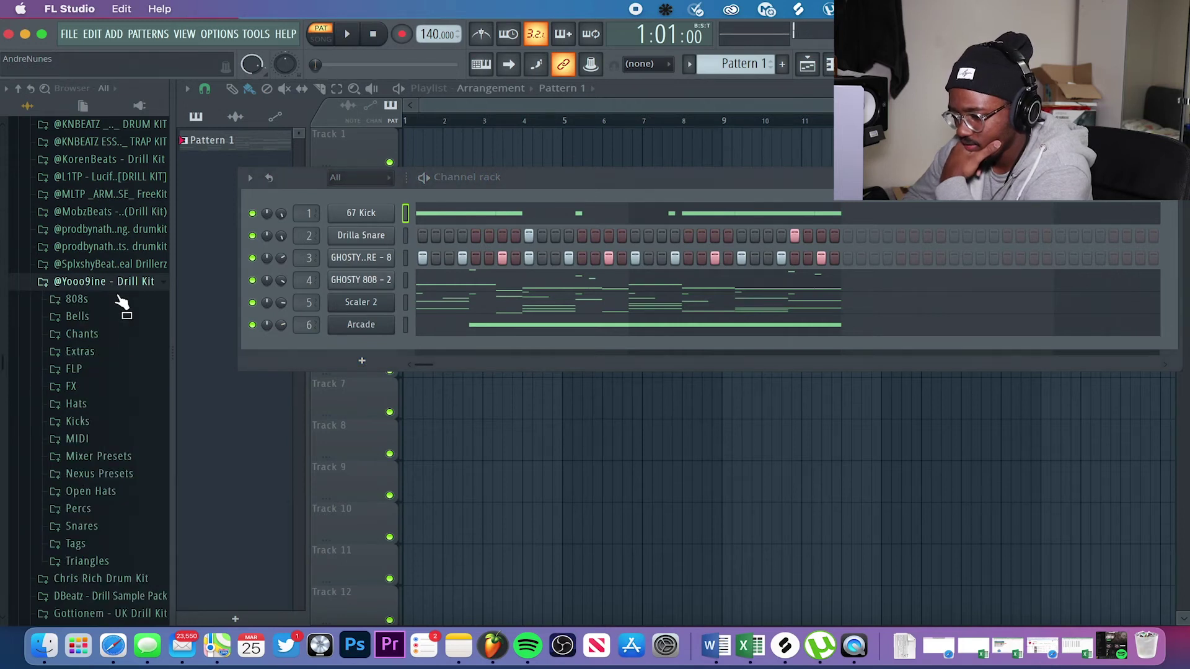
left_click(96, 388)
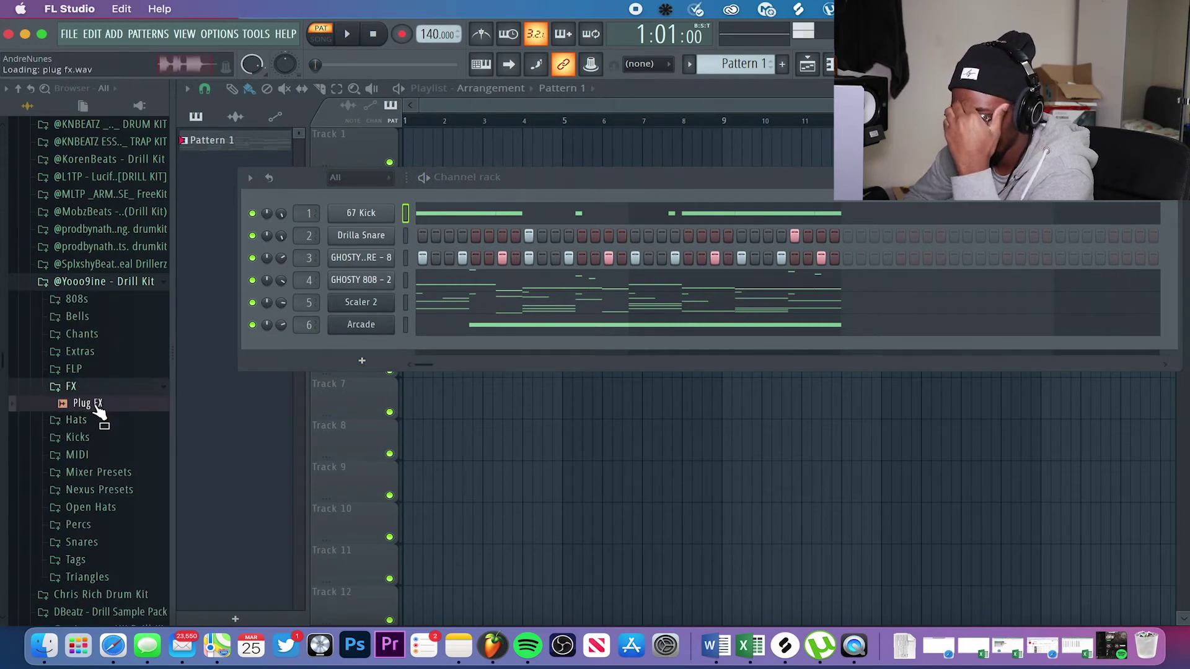
left_click(91, 392)
left_click(108, 284)
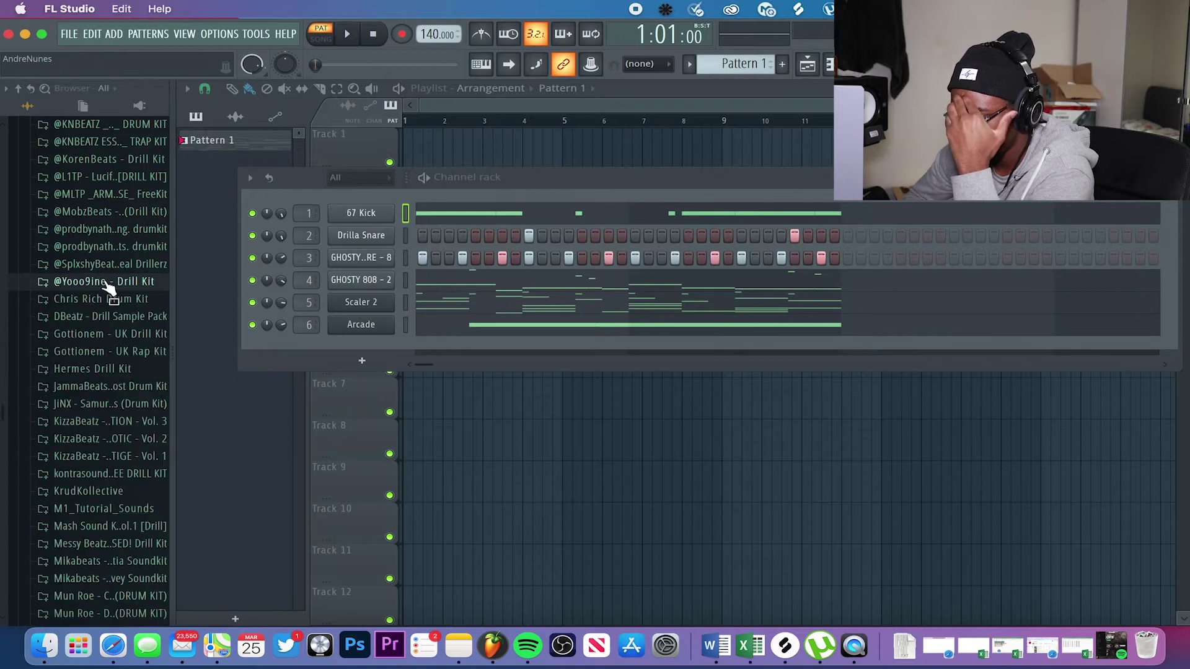
- Add the Drill Shot FX sample from the SplxshyBeatz Real Drillerz kit's S FX folder as a new channel
left_click(112, 264)
left_click(91, 338)
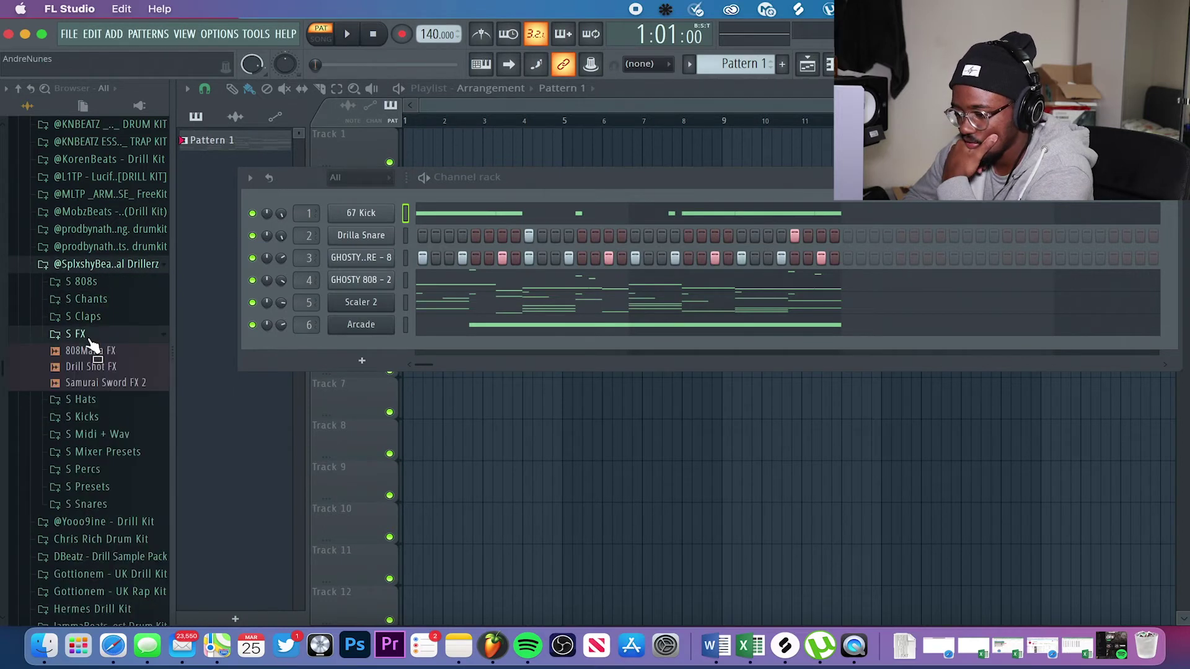
left_click(92, 352)
left_click(99, 368)
left_click_drag(99, 368, 365, 341)
left_click(162, 338)
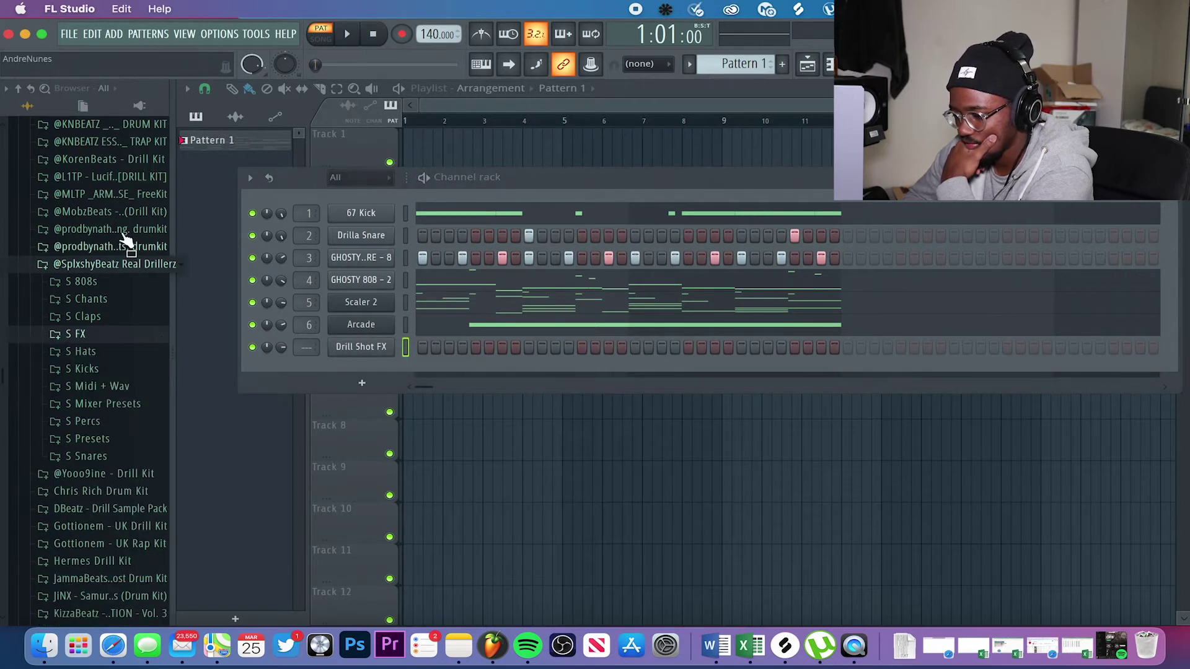
- Add the Bongo Perc sample from the kit's S Percs folder as a new channel
left_click(147, 420)
left_click(81, 267)
left_click_drag(84, 276, 362, 357)
left_click(141, 249)
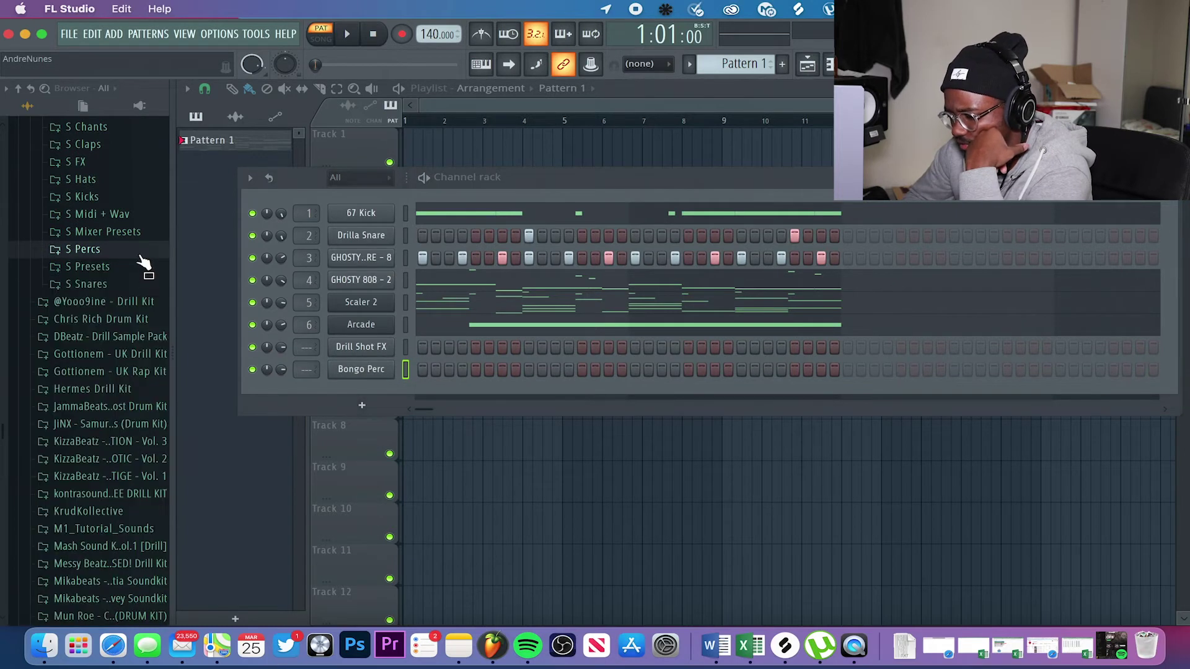
- Add the Drill Chant sample from the kit's S Chants folder as a new channel
left_click(128, 232)
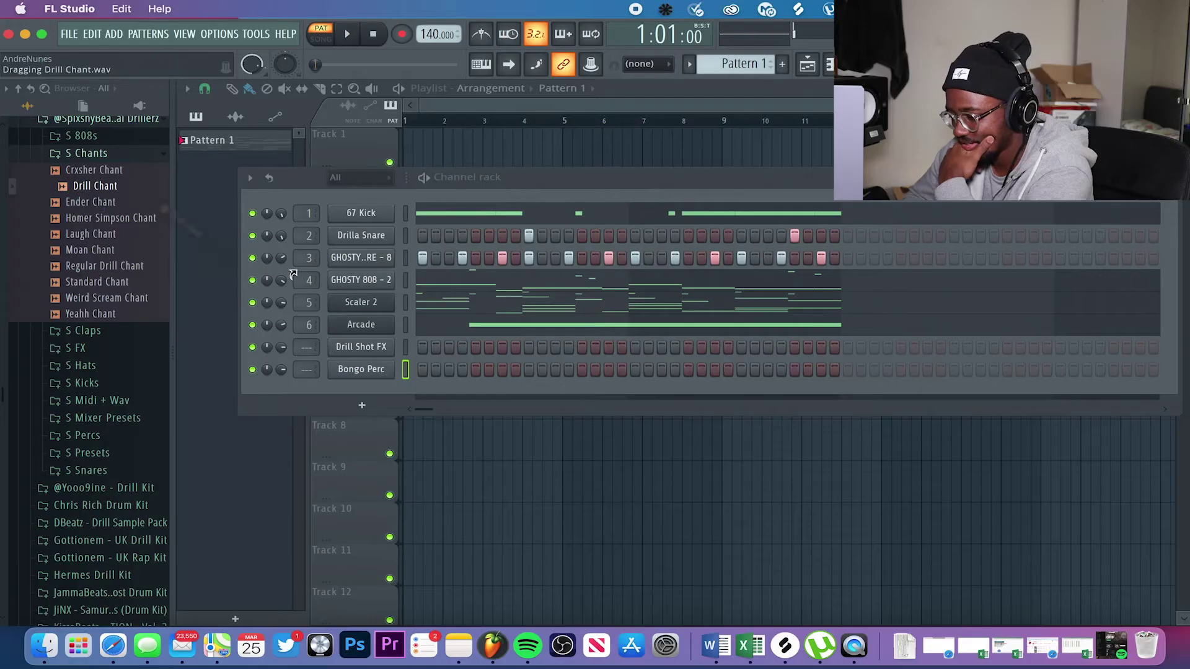
left_click_drag(293, 274, 371, 384)
left_click(159, 156)
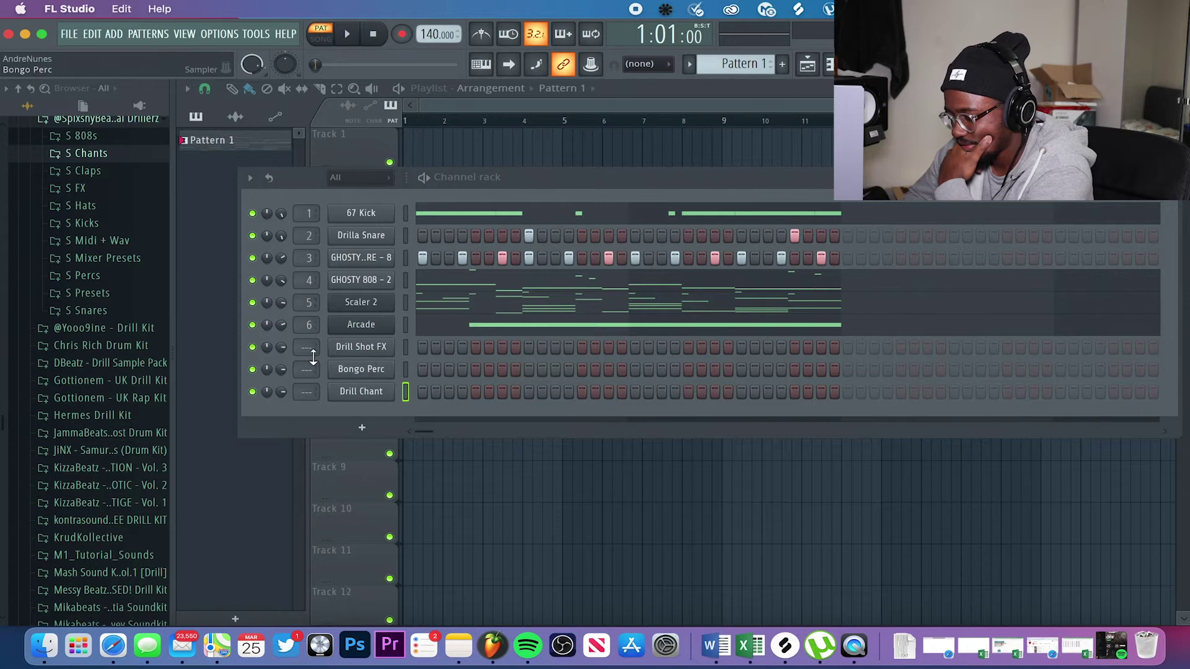
- Place Drill Shot FX hits on steps 1 and 25 and start playing the pattern
left_click(424, 349)
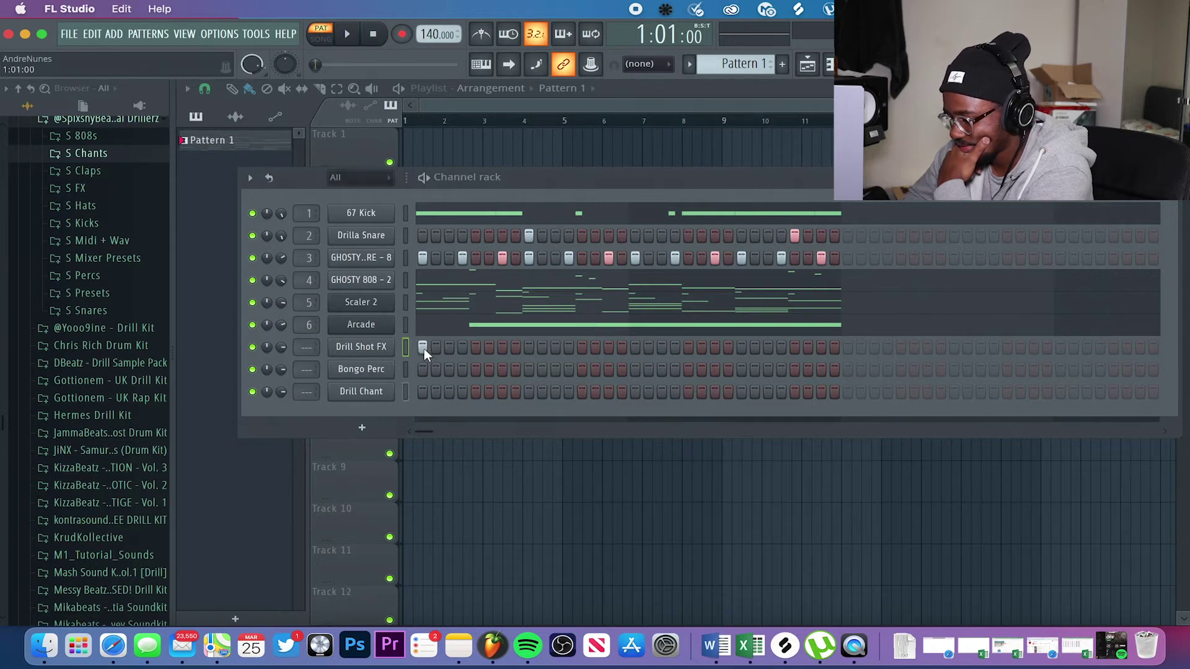
key("space")
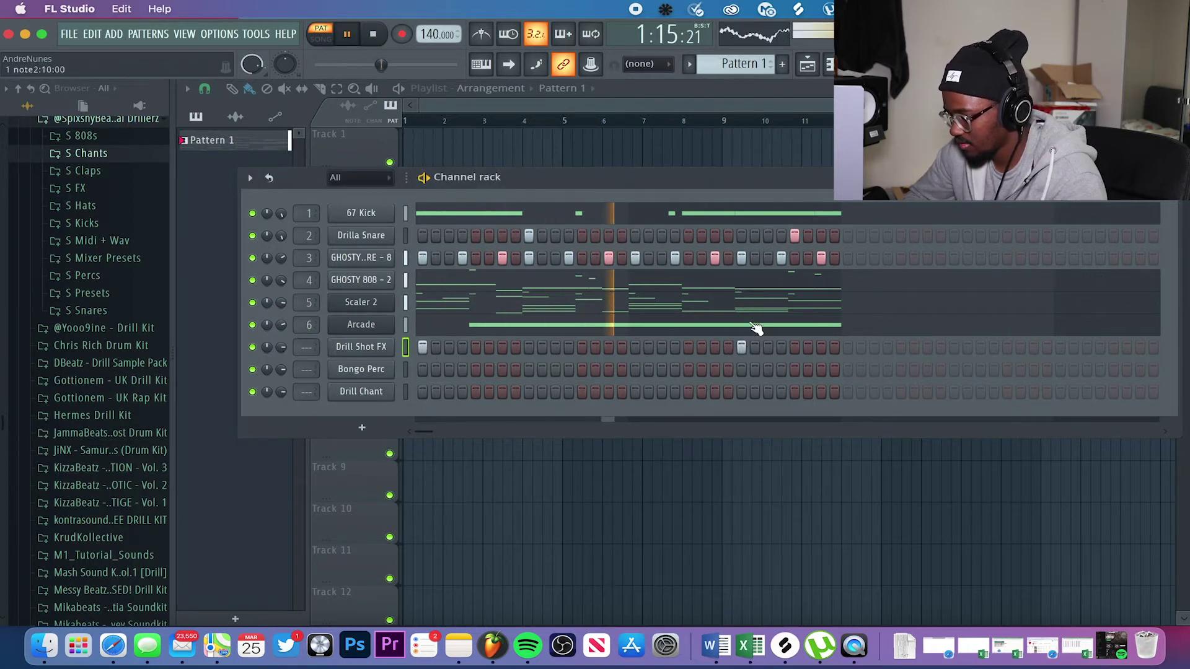
- Place Bongo Perc hits on steps 5, 7, 28 and 30, shifting step 7 by 0.91 and step 30 by 0.92
left_click(475, 370)
left_click(502, 369)
left_click(781, 370)
left_click(808, 370)
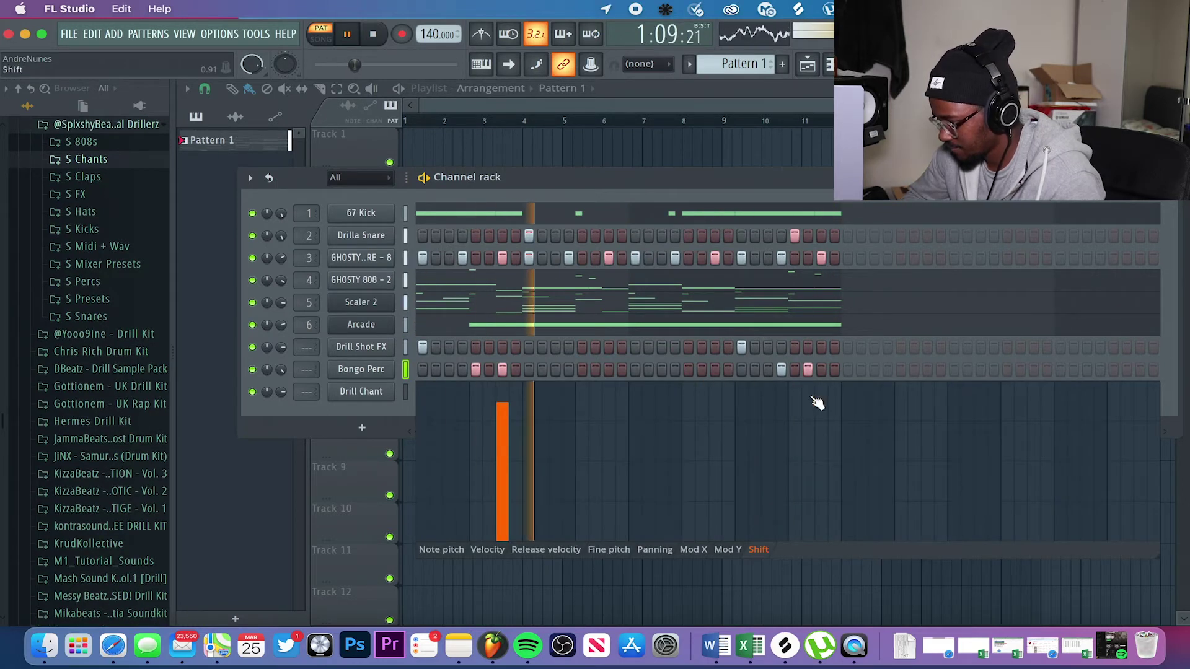
left_click(811, 396)
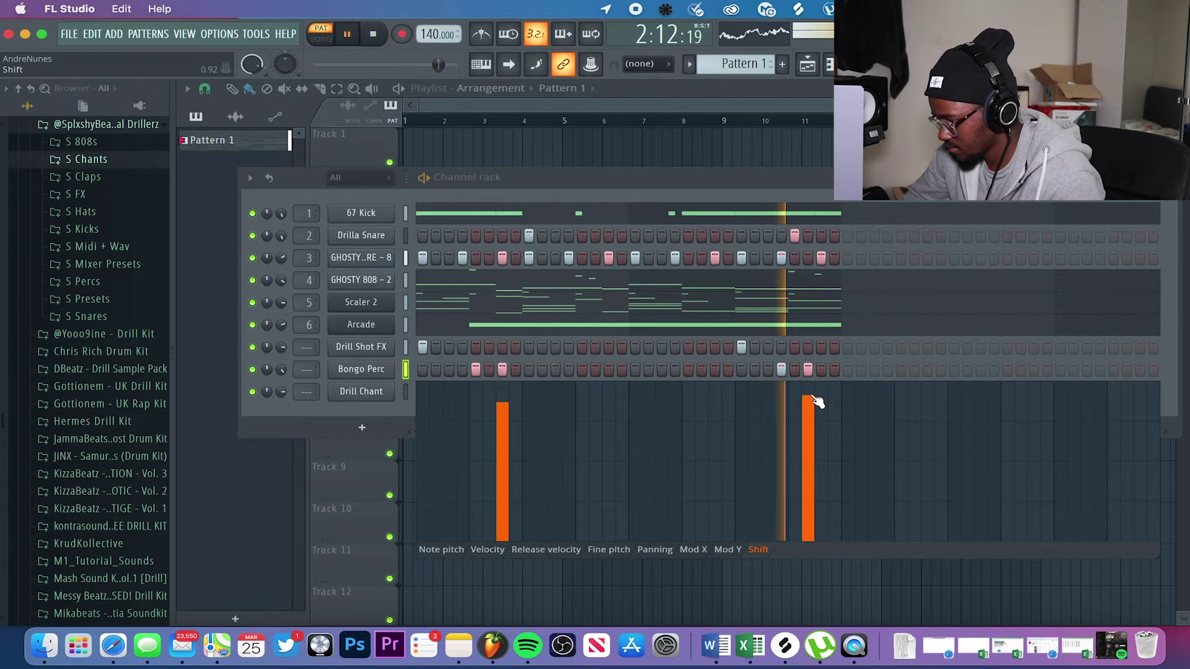
left_click(1171, 177)
key("space")
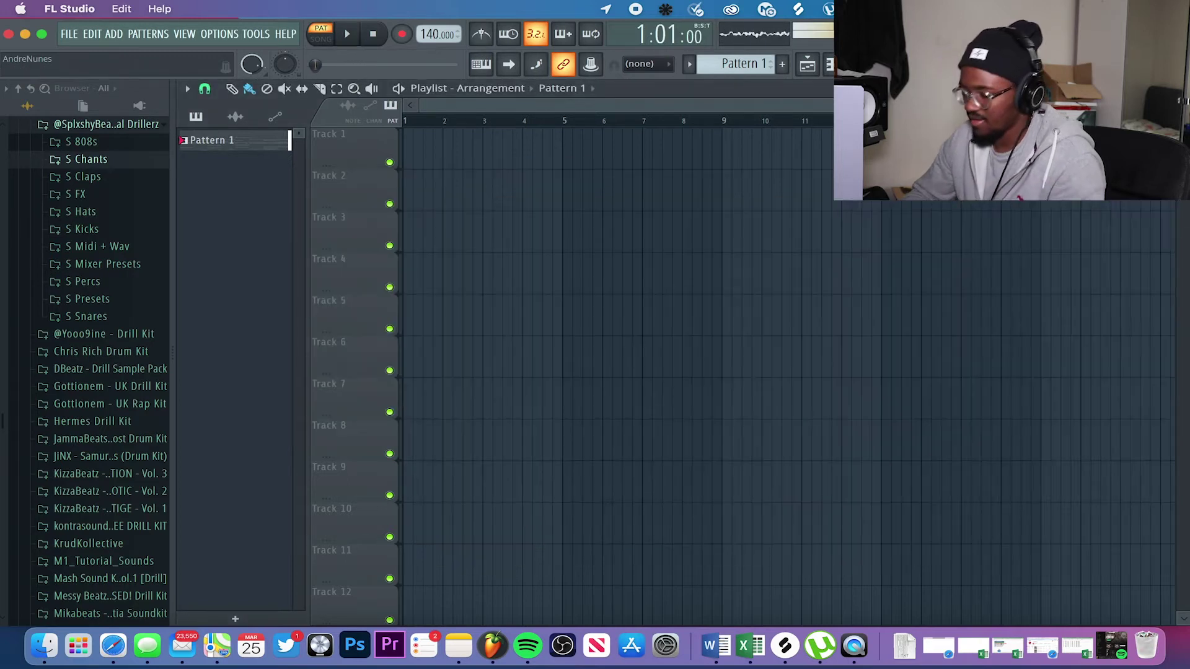
- Place a Drill Chant hit on step 3, lower that channel's volume, and play the pattern to check the level
key("F6")
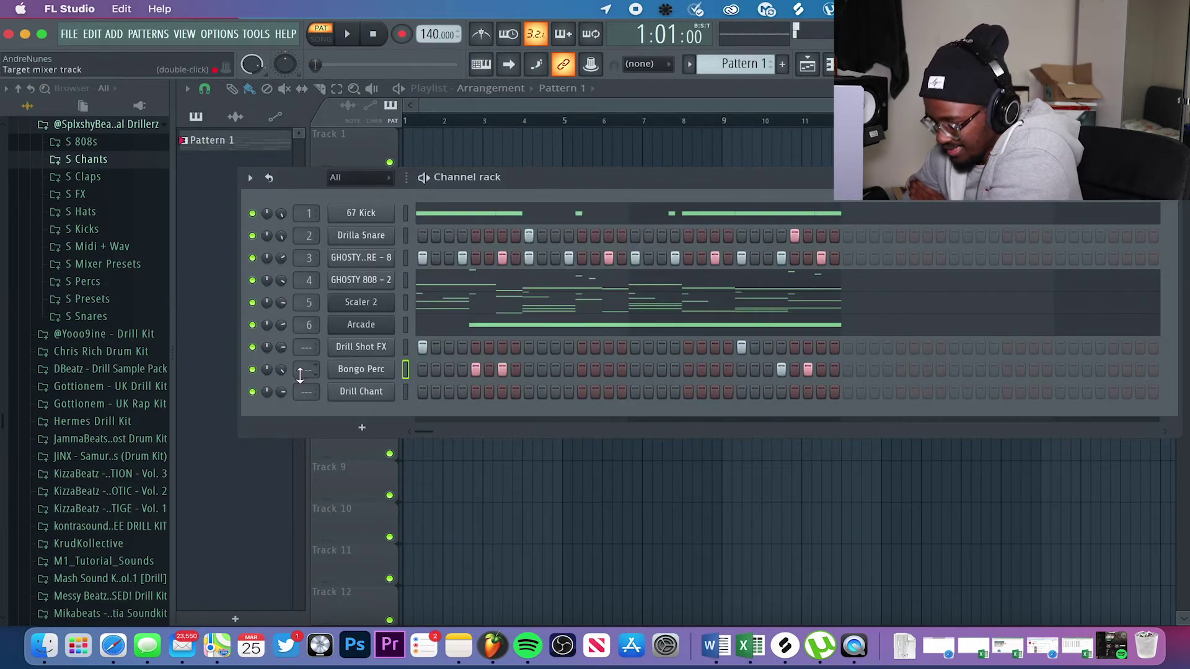
left_click(449, 392)
key("space")
key("space")
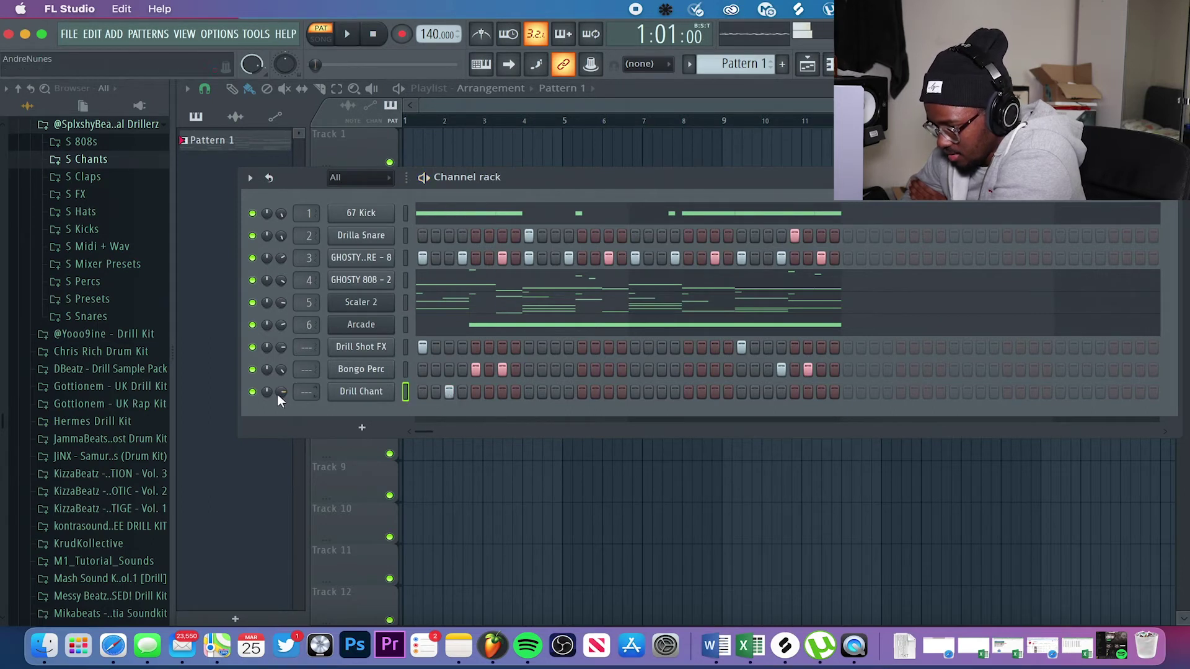
key("space")
key("space")
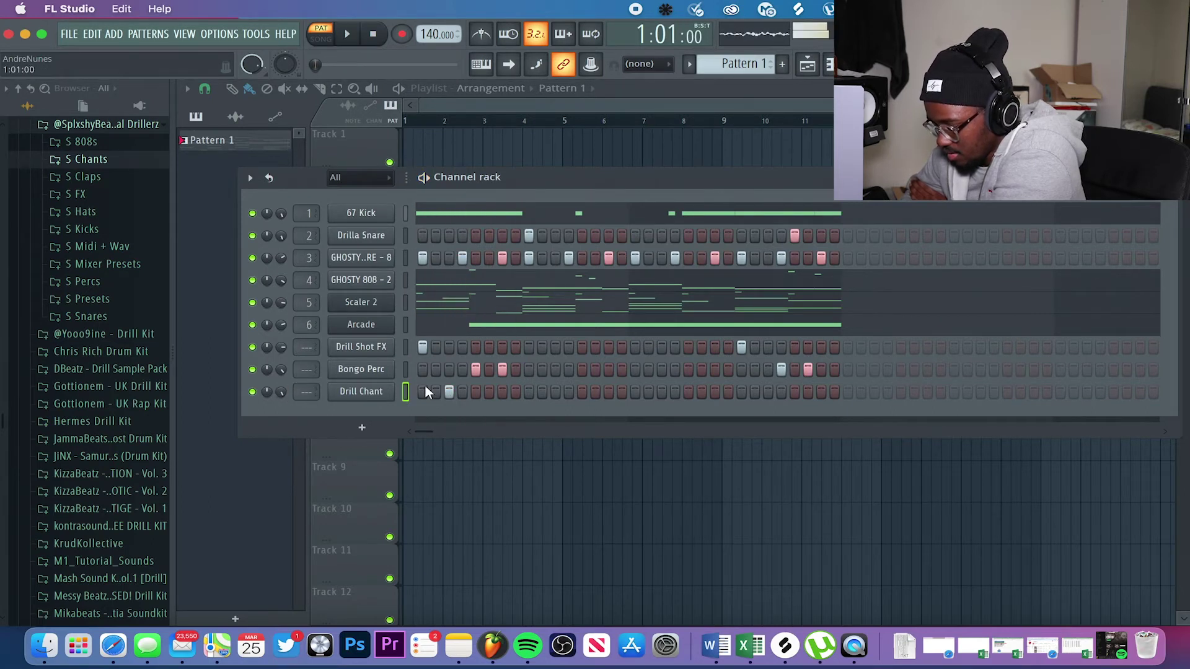
- Add a second Drill Chant hit on step 7 and play back the pattern
left_click(502, 391)
key("space")
key("space")
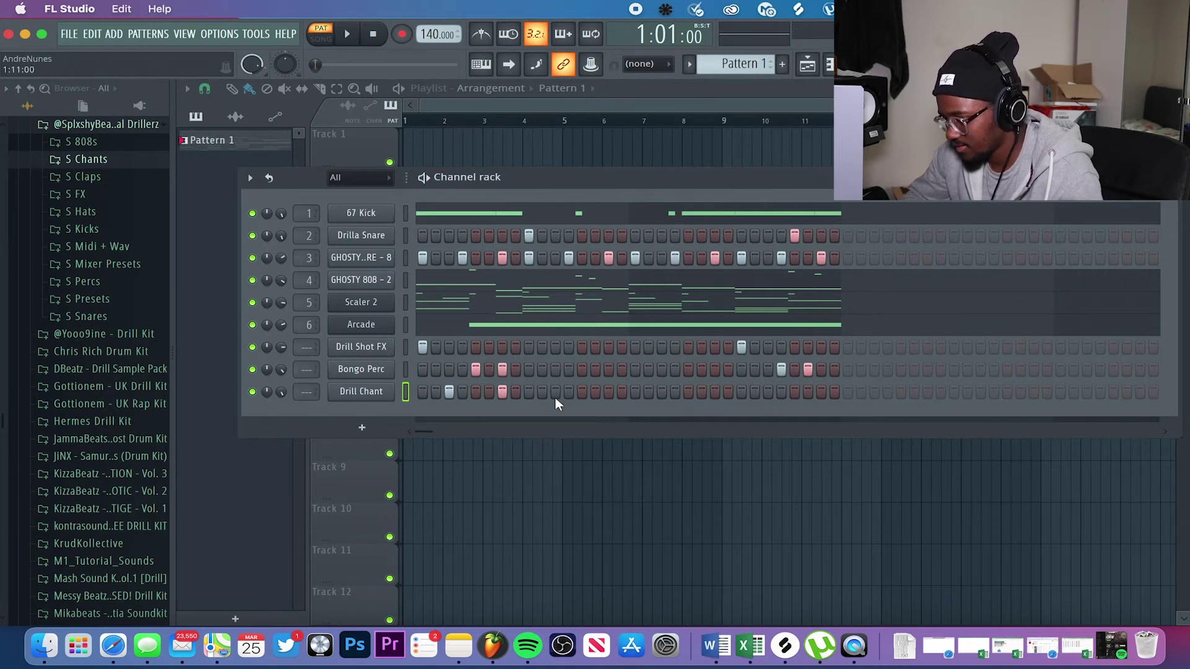
- Add Drill Chant hits on steps 19 and 23 while the pattern plays
key("space")
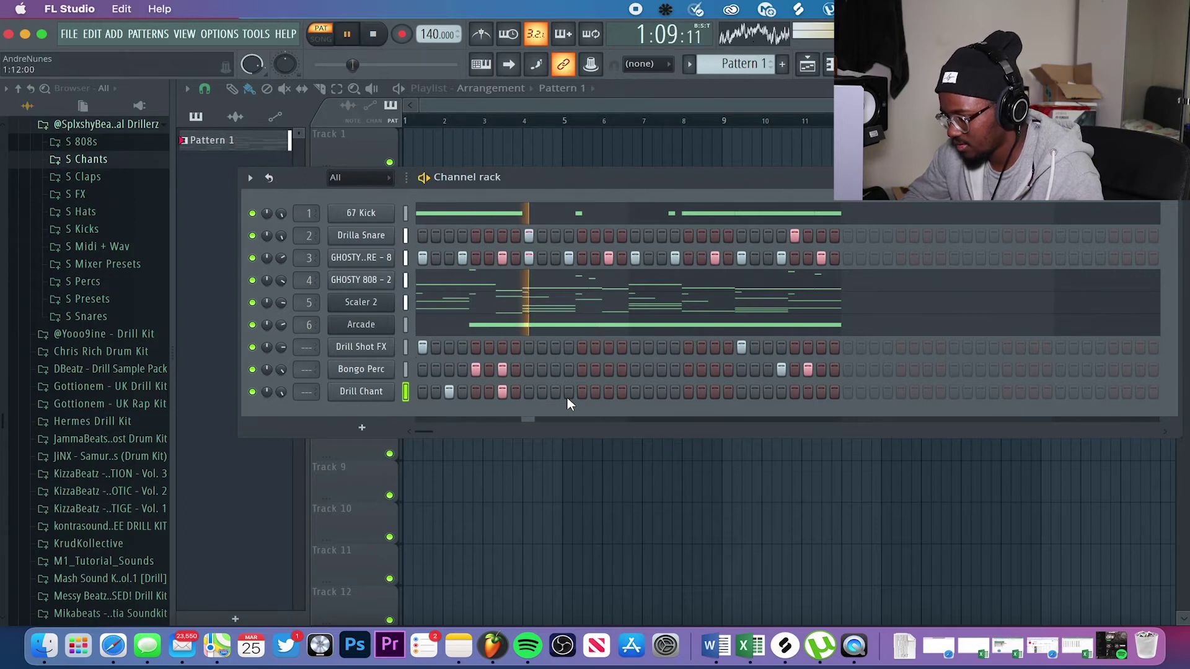
left_click(661, 392)
left_click(715, 392)
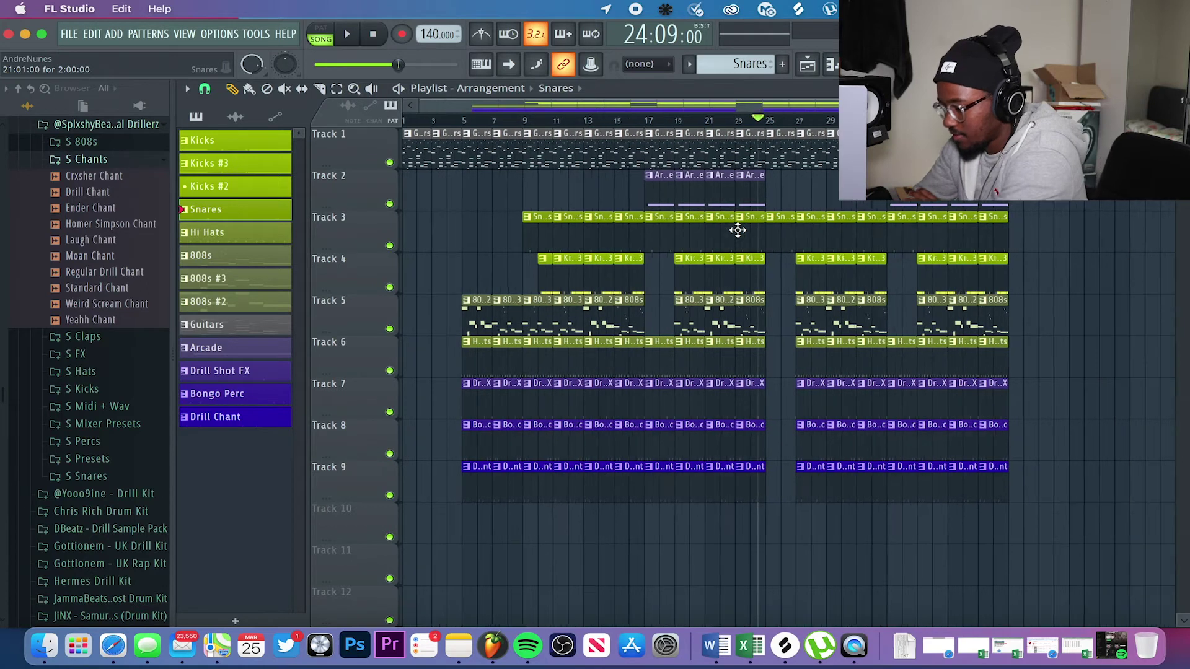
- Return the song position to the start and hide the browser to give the playlist more room
left_click_drag(738, 226, 662, 263)
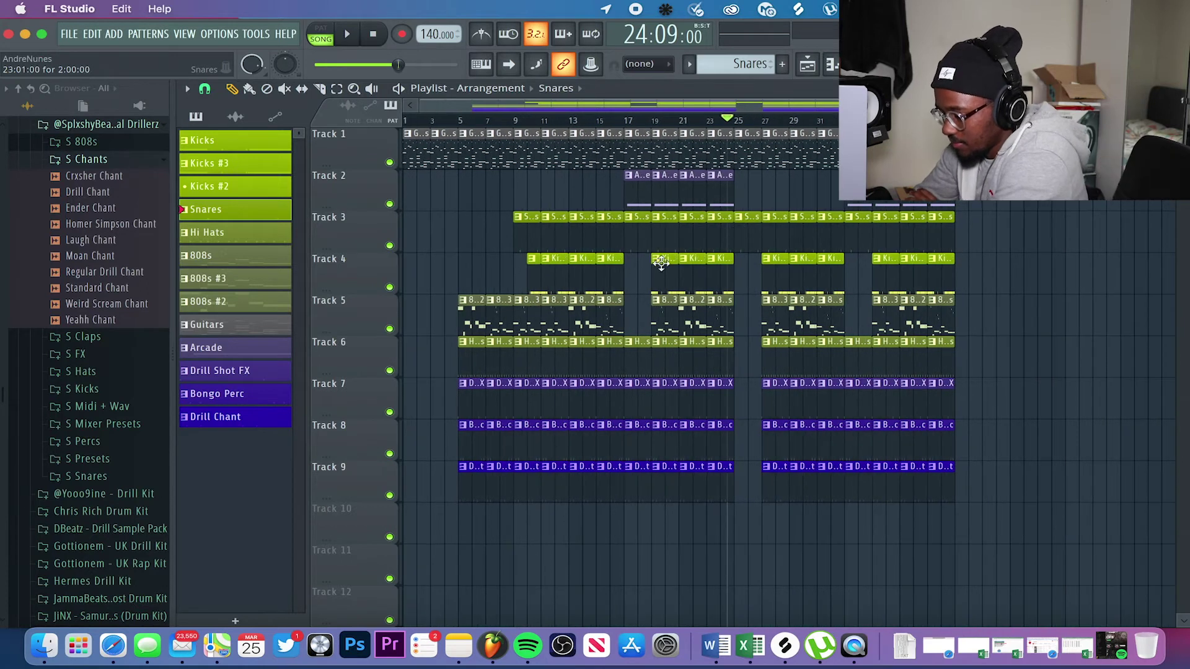
scroll(575, 284, "up", 2)
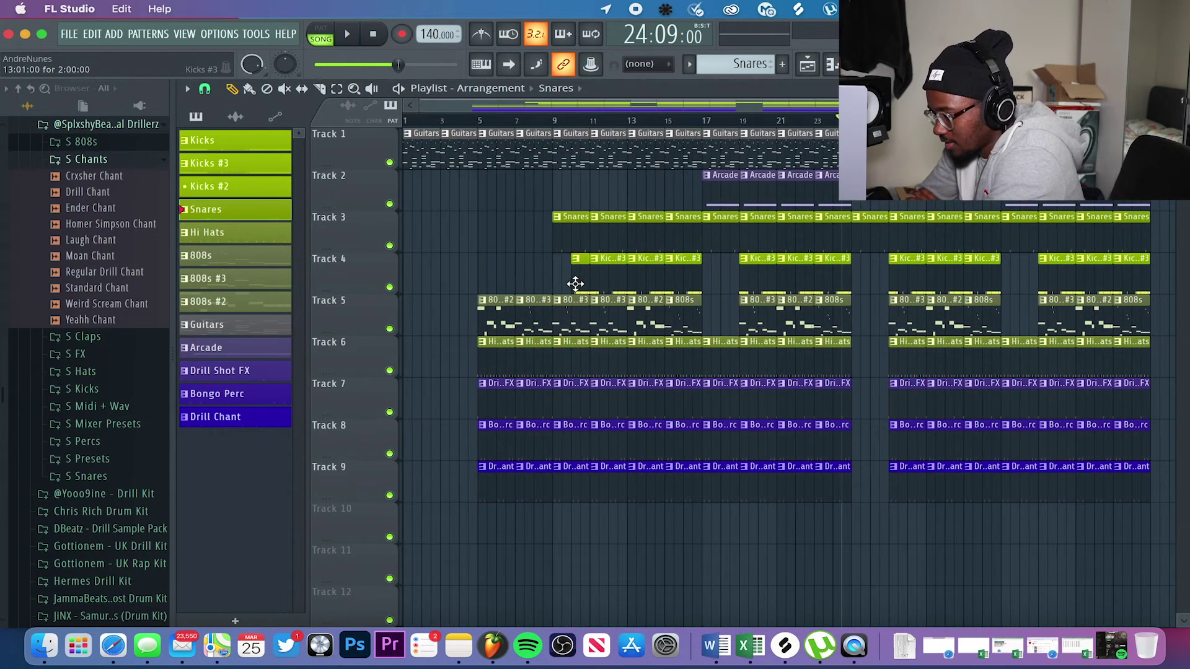
key("space")
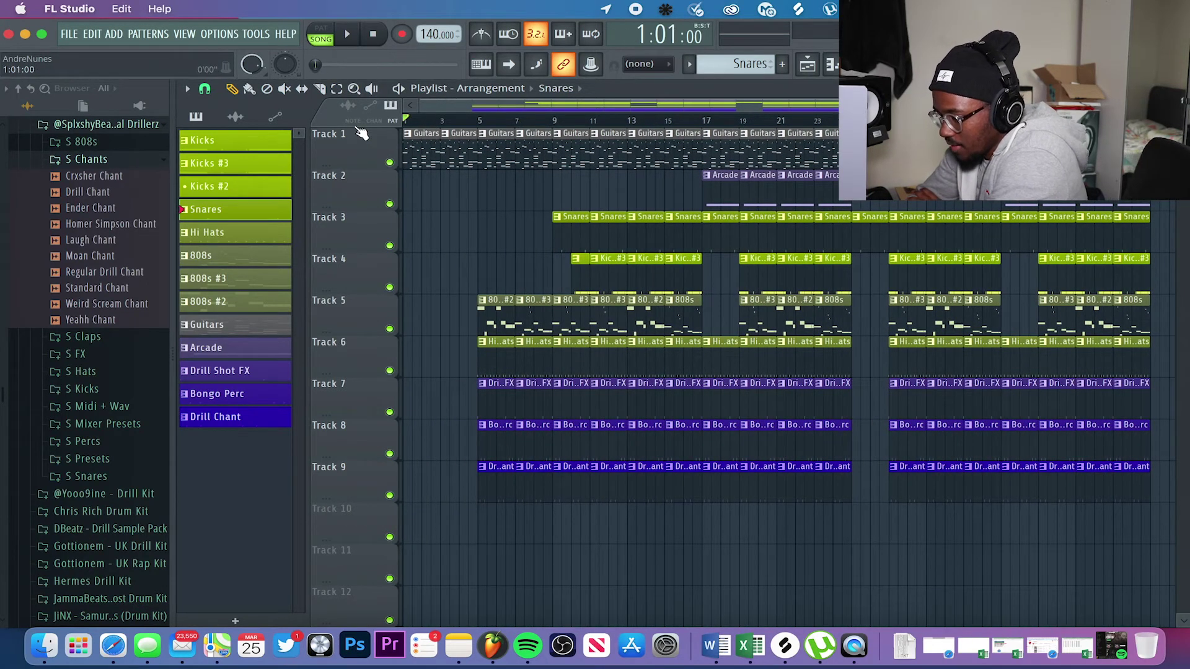
scroll(480, 259, "up", 3)
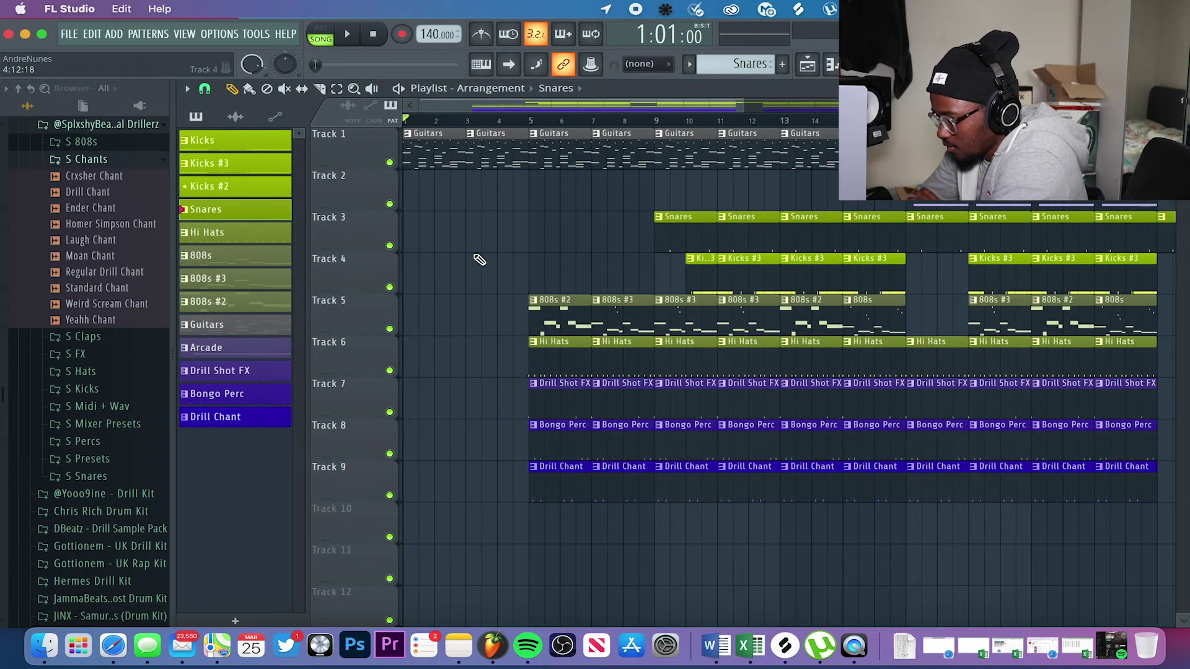
scroll(480, 259, "down", 4)
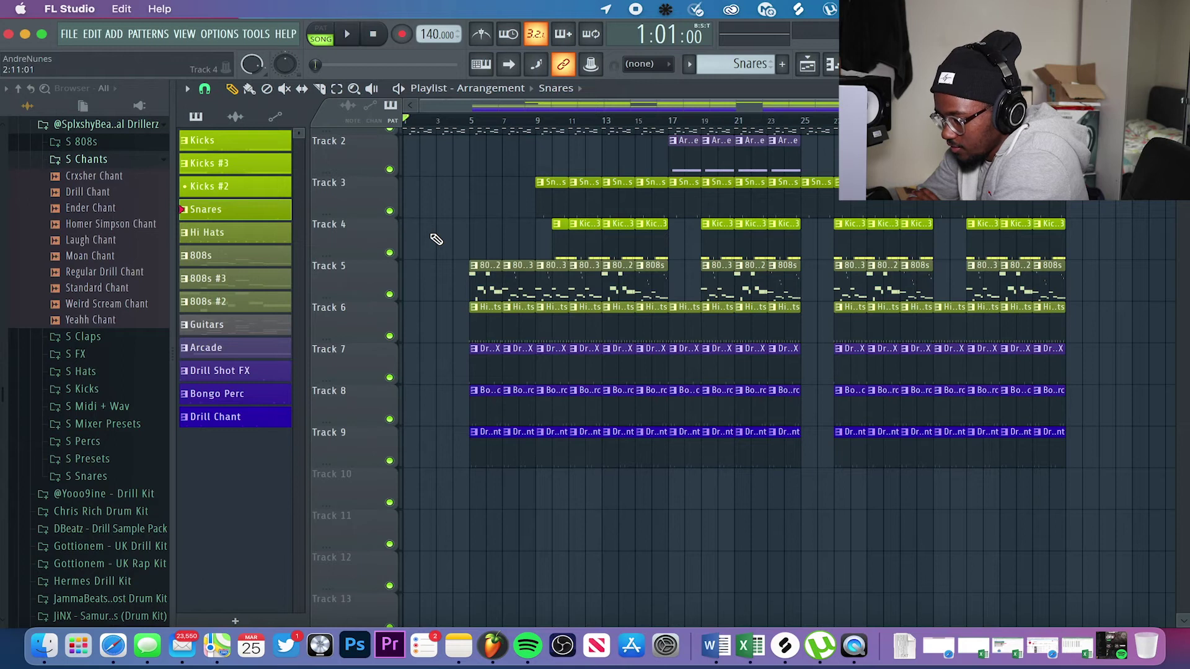
scroll(437, 239, "up", 2)
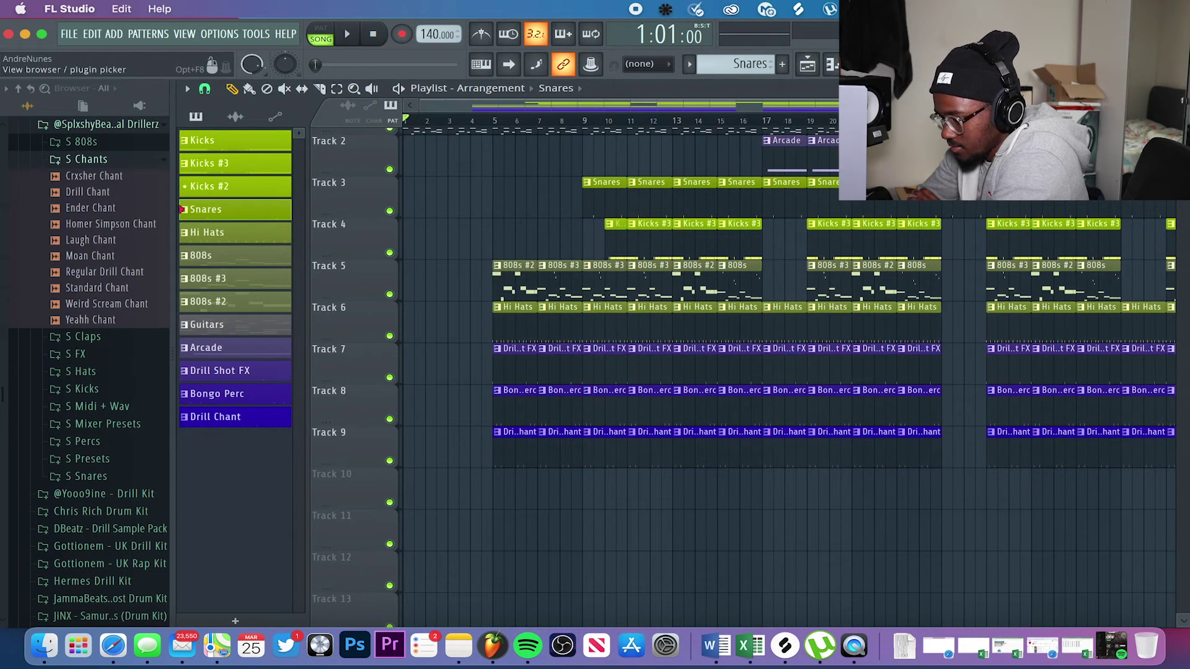
key("alt+F8")
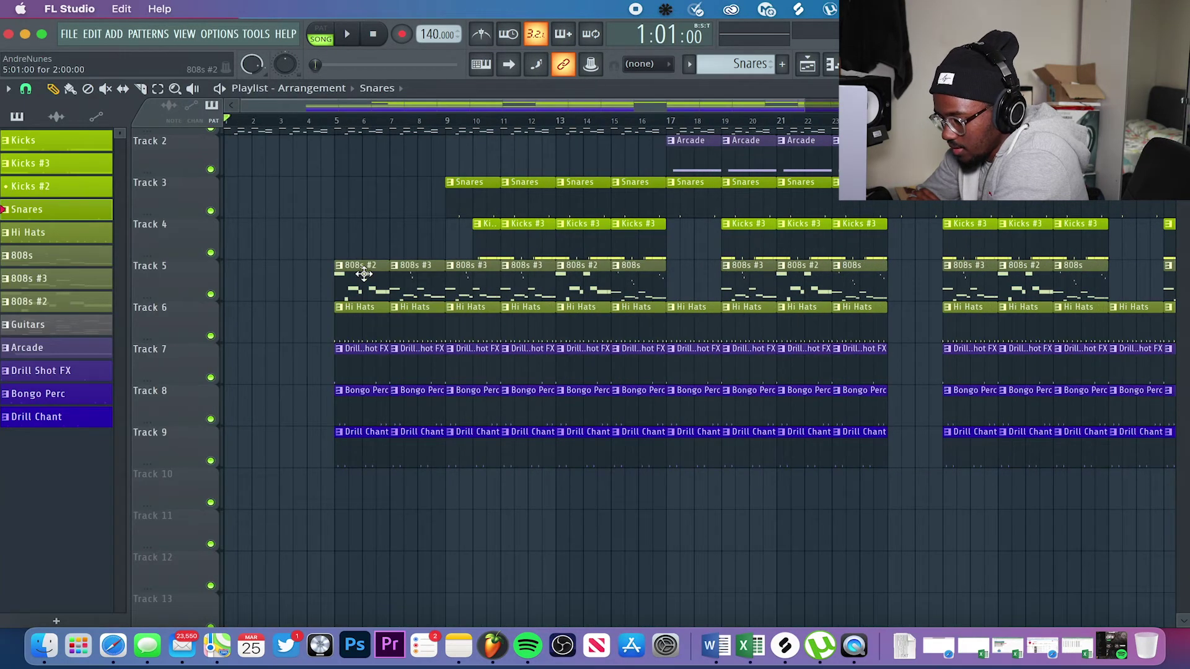
scroll(364, 273, "up", 1)
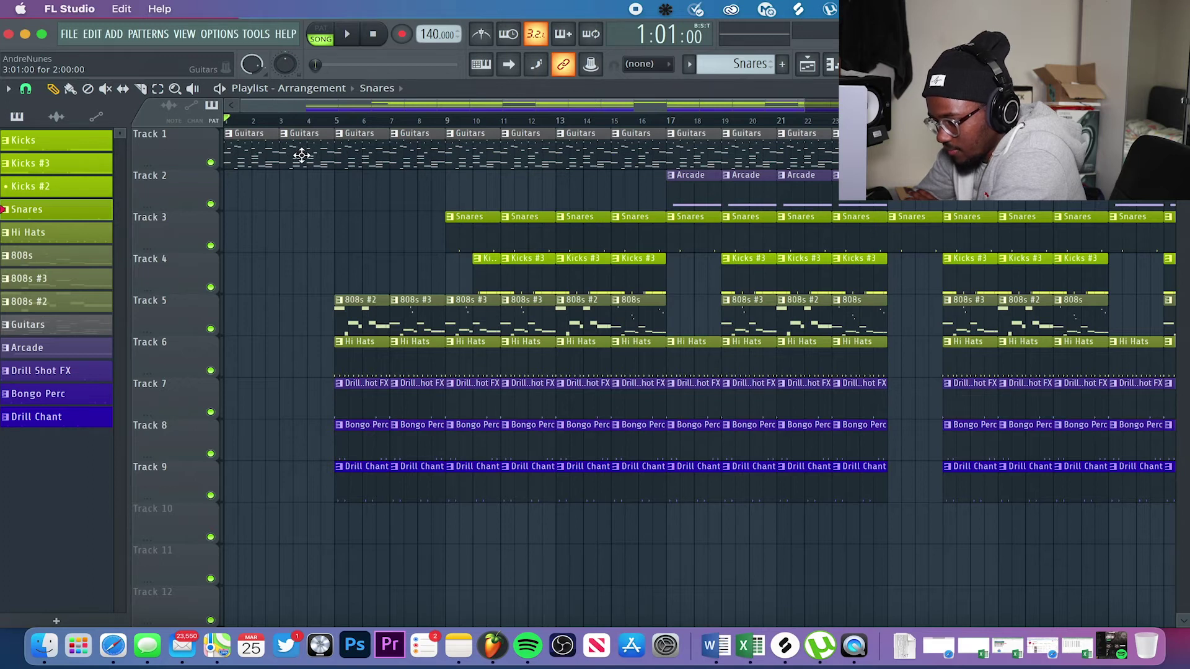
scroll(275, 151, "up", 1)
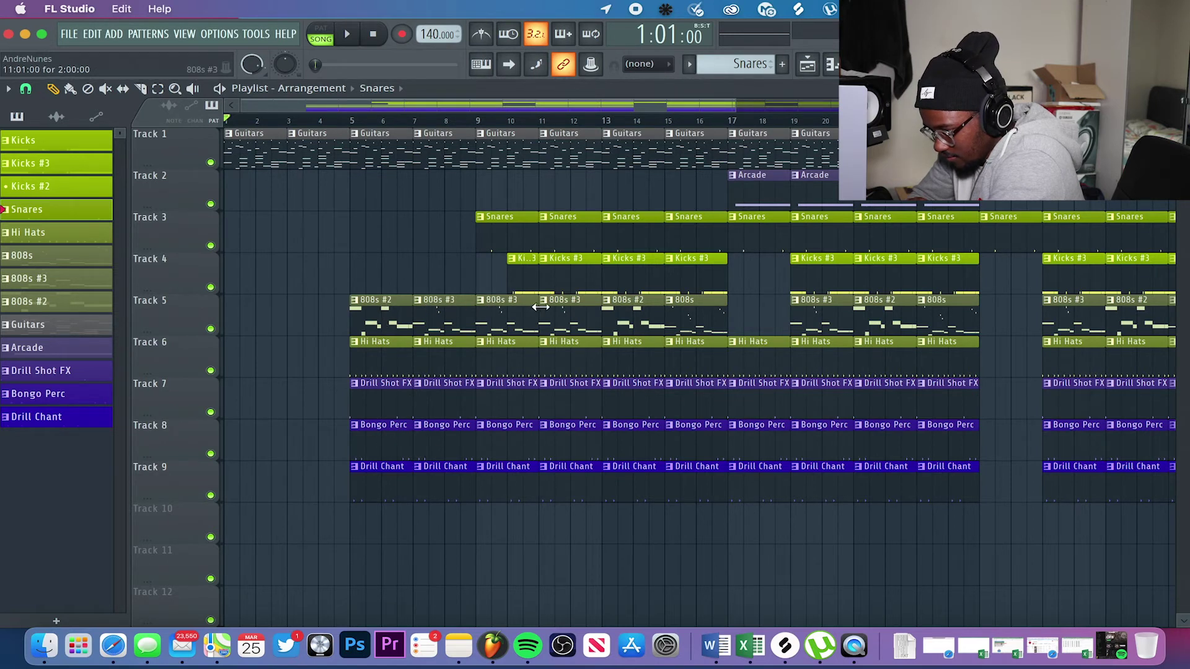
- Inspect the notes of the 808s, 808s #2 and 808s #3 patterns on Track 5 in the piano roll
double_click(689, 323)
scroll(358, 253, "up", 4)
scroll(359, 254, "up", 4)
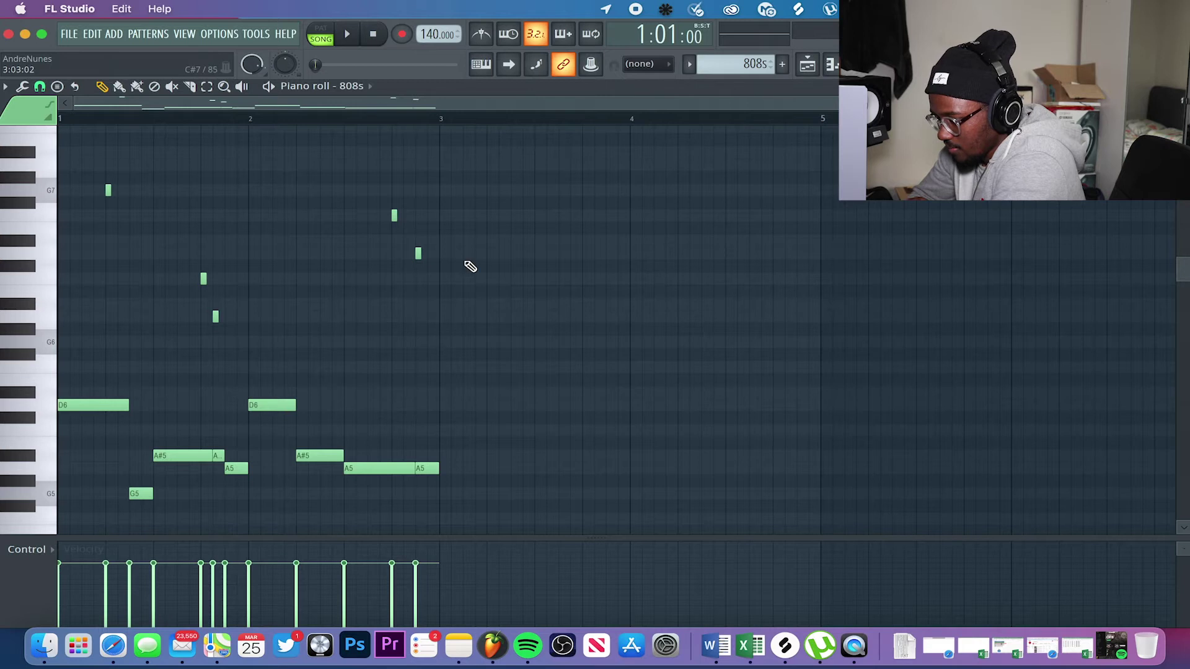
scroll(471, 267, "up", 2)
key("Escape")
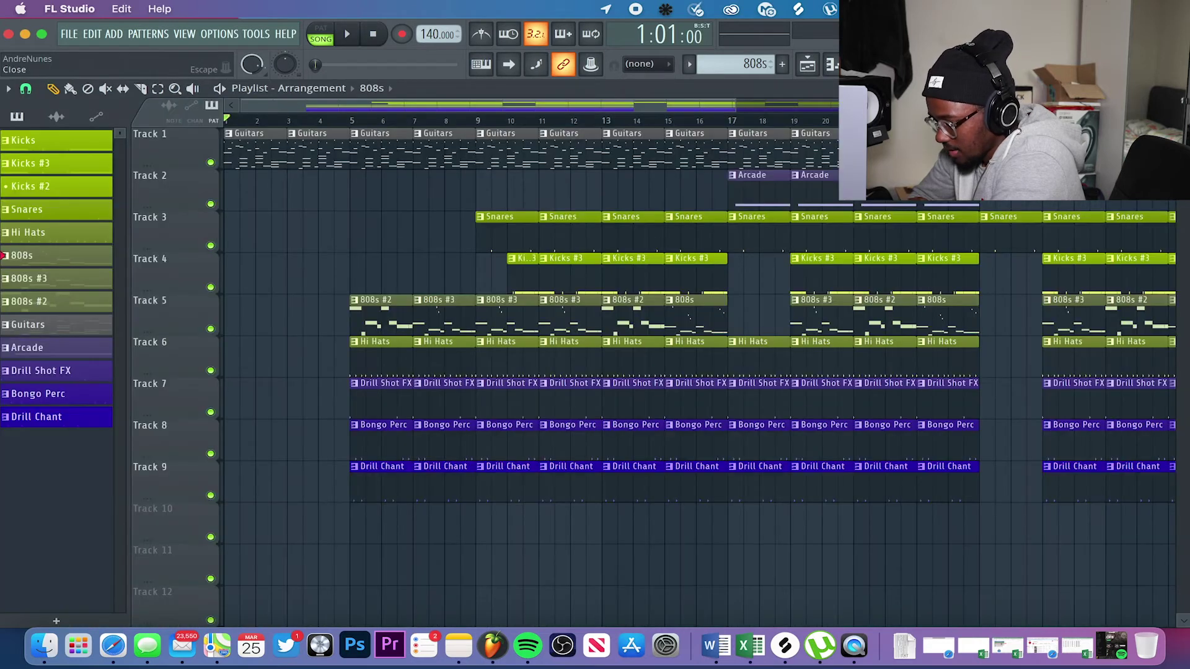
double_click(643, 323)
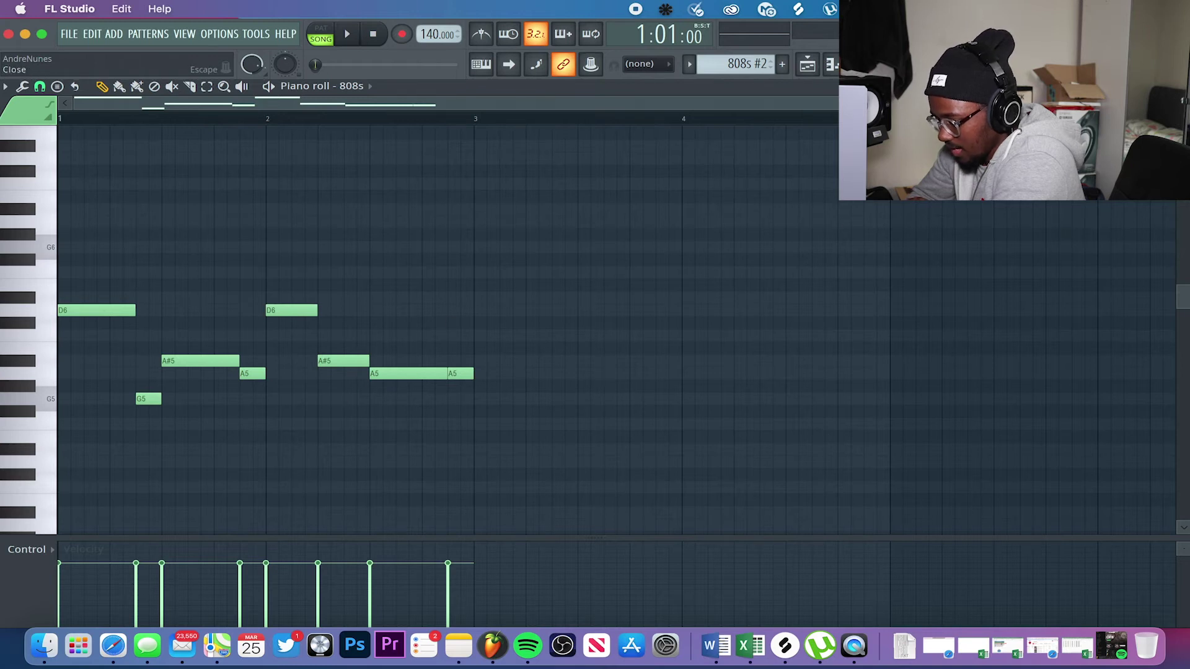
key("Escape")
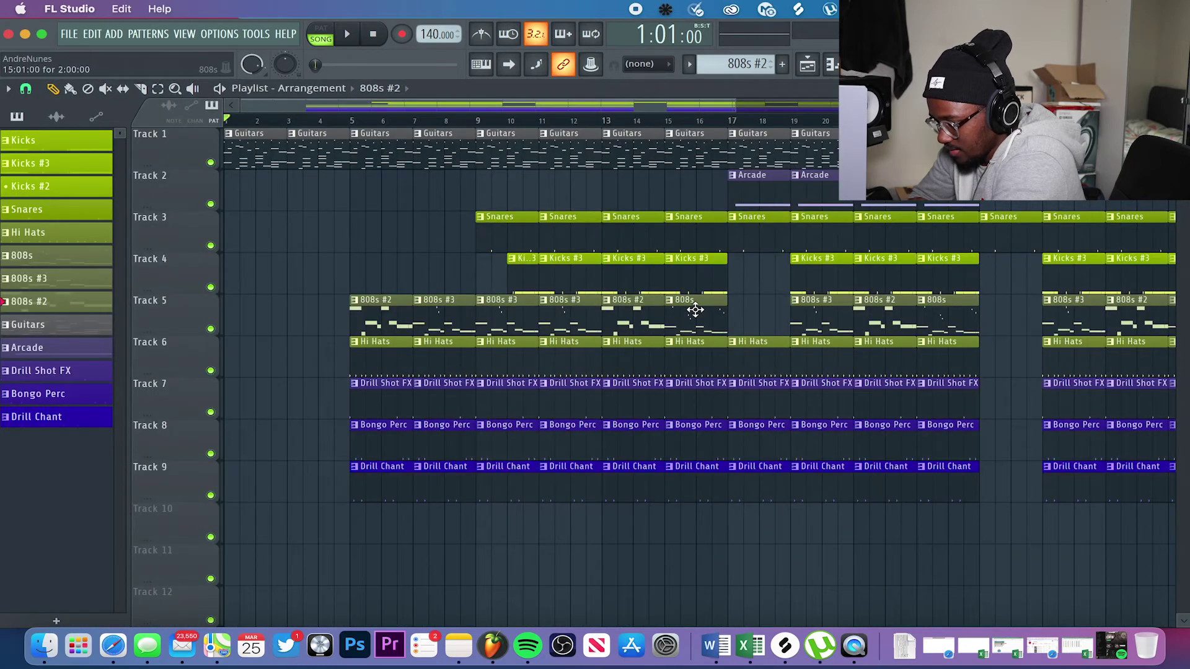
double_click(449, 326)
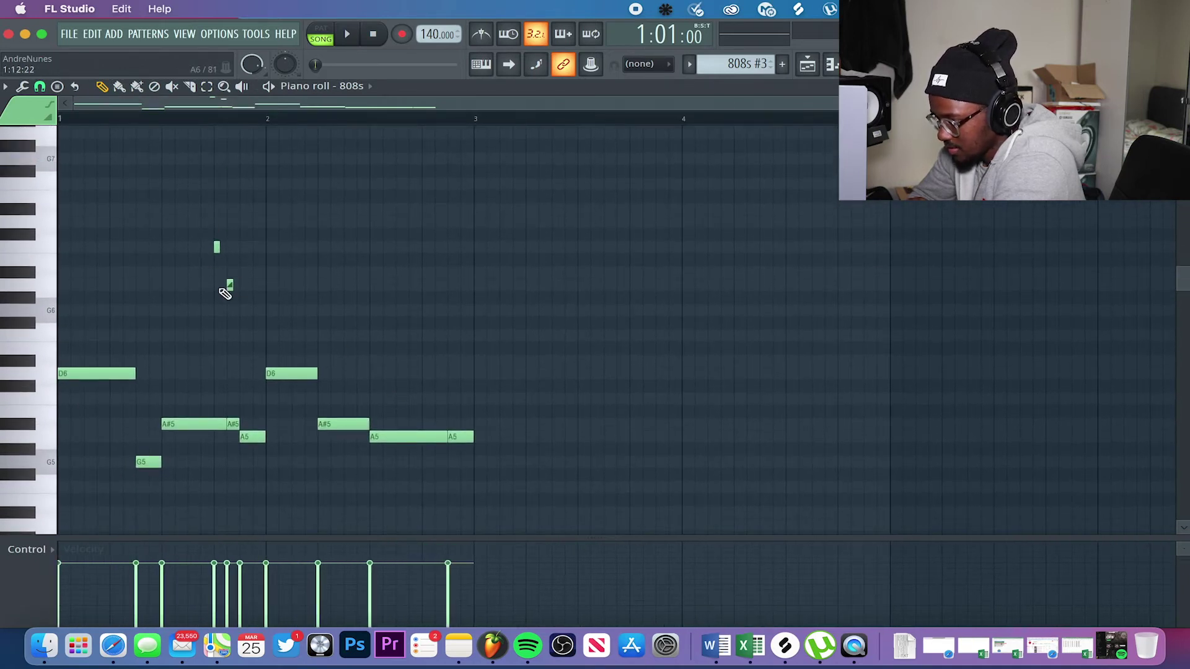
key("Escape")
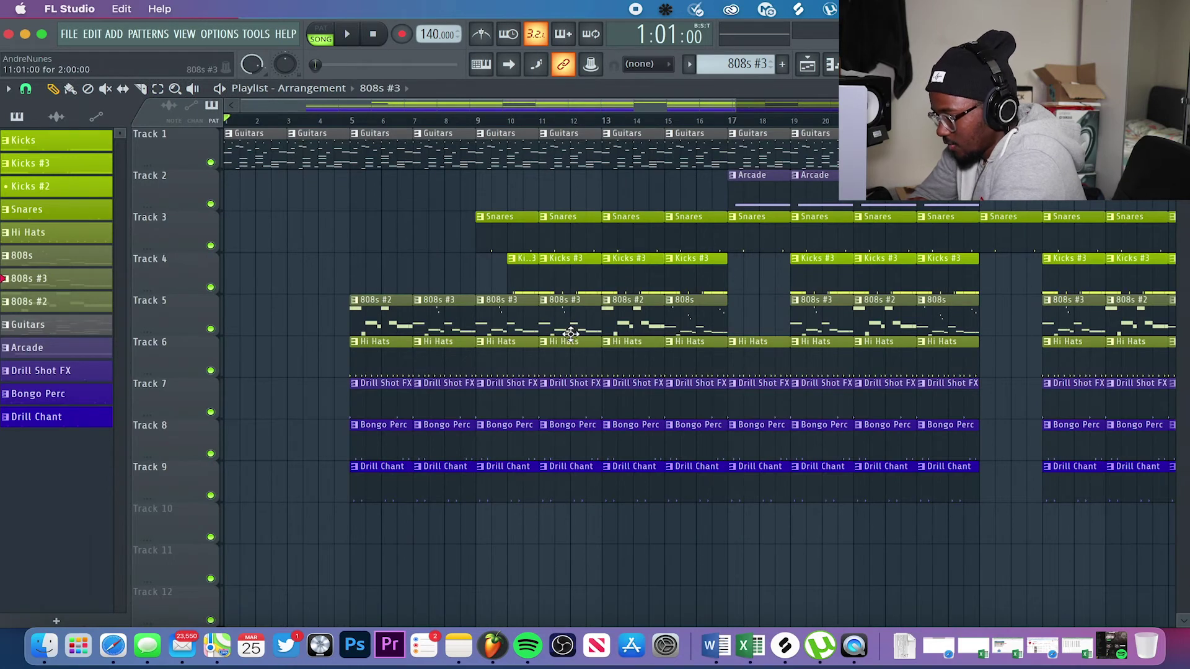
- Examine the arrangement up to bar 25, including where the kicks enter and how the clips change around bar 17
scroll(566, 338, "right", 7)
scroll(570, 335, "left", 7)
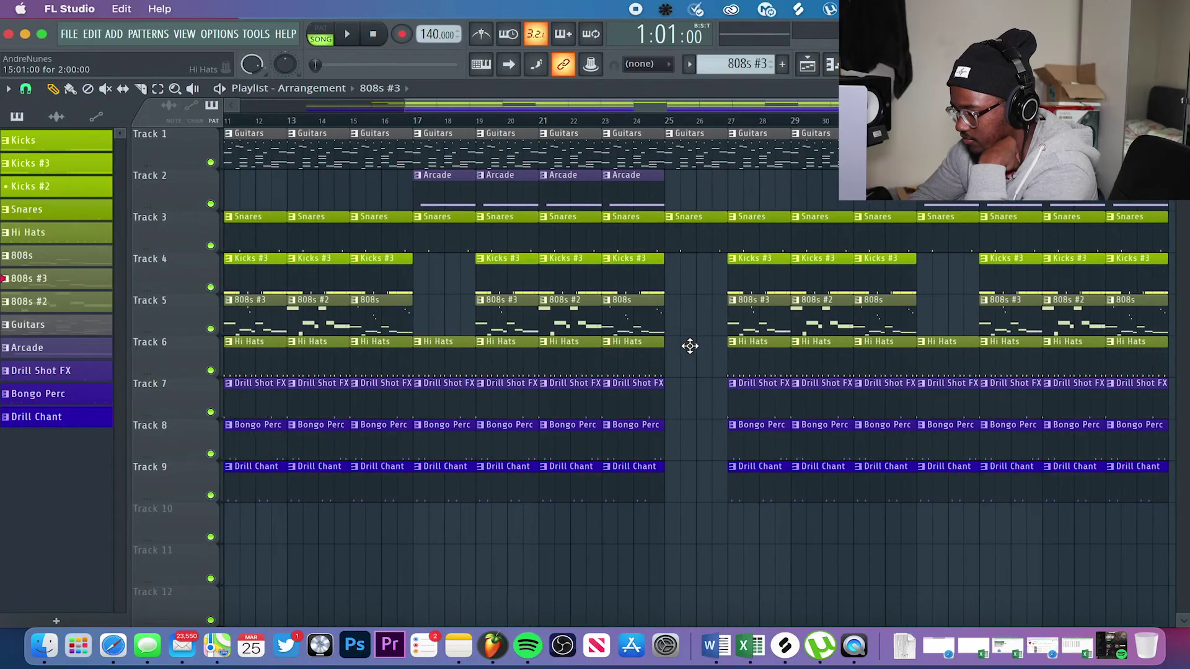
scroll(690, 345, "left", 8)
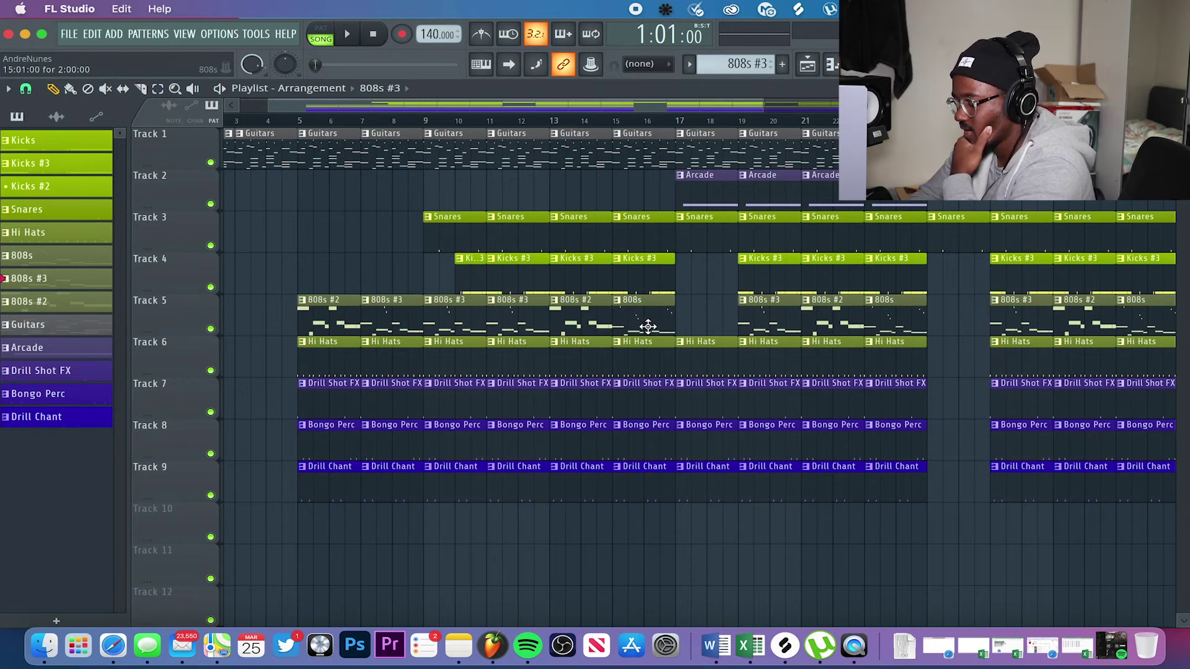
scroll(647, 327, "left", 2)
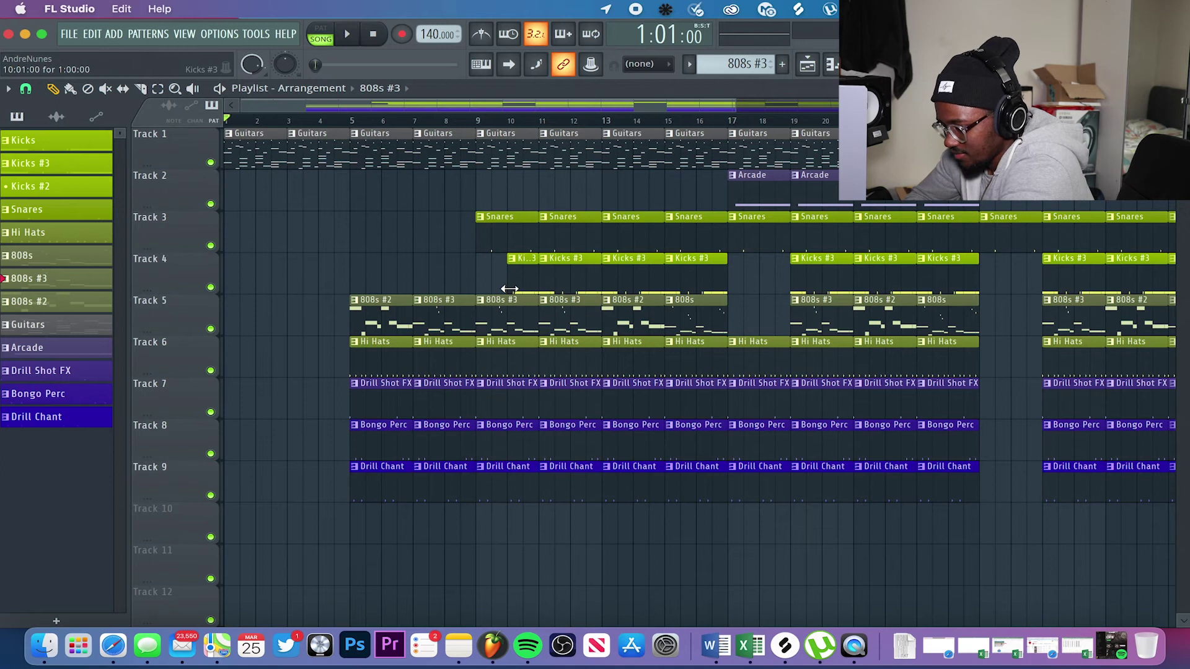
scroll(509, 289, "up", 3)
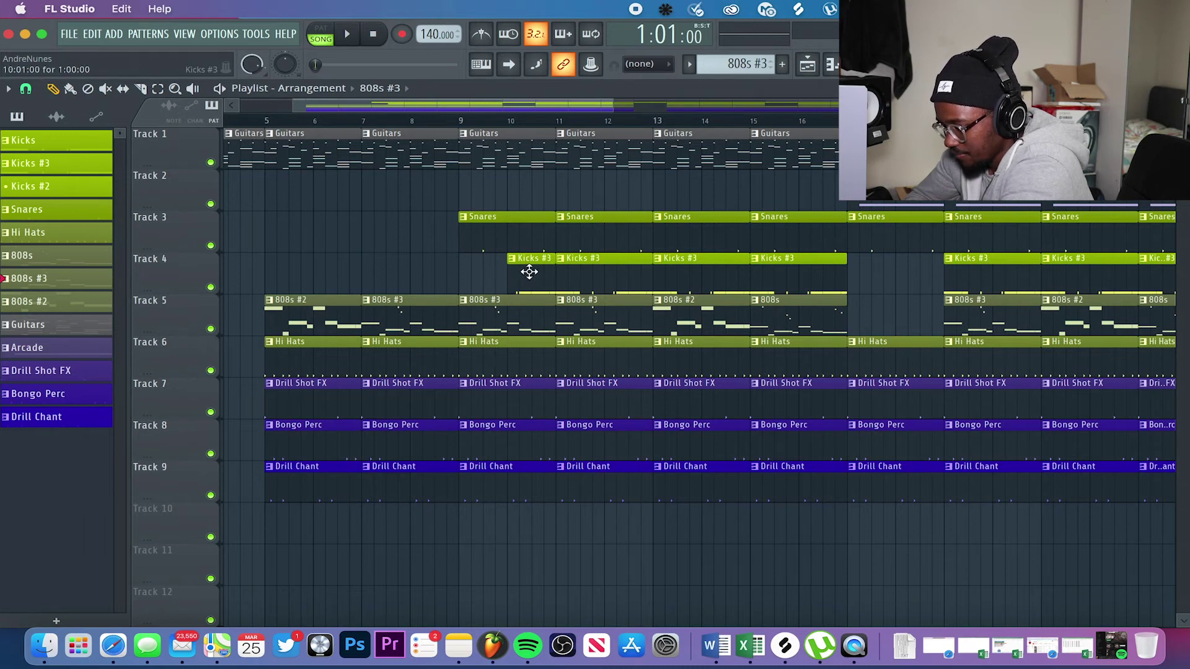
scroll(522, 274, "down", 5)
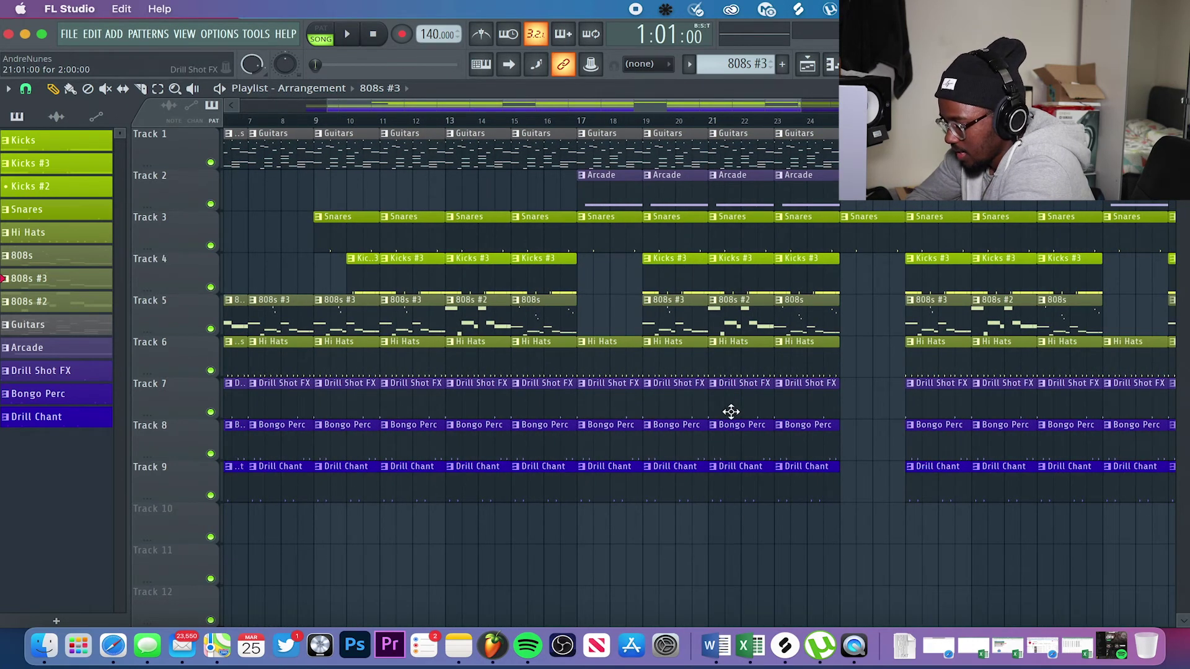
scroll(627, 268, "up", 4)
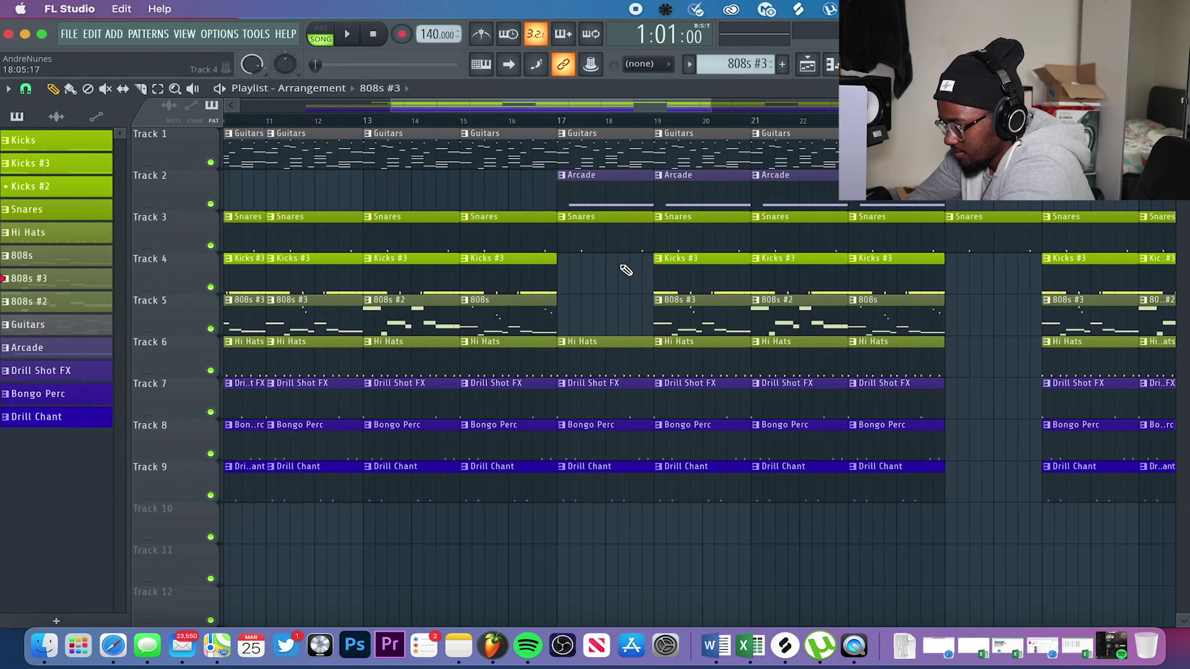
scroll(589, 264, "down", 1)
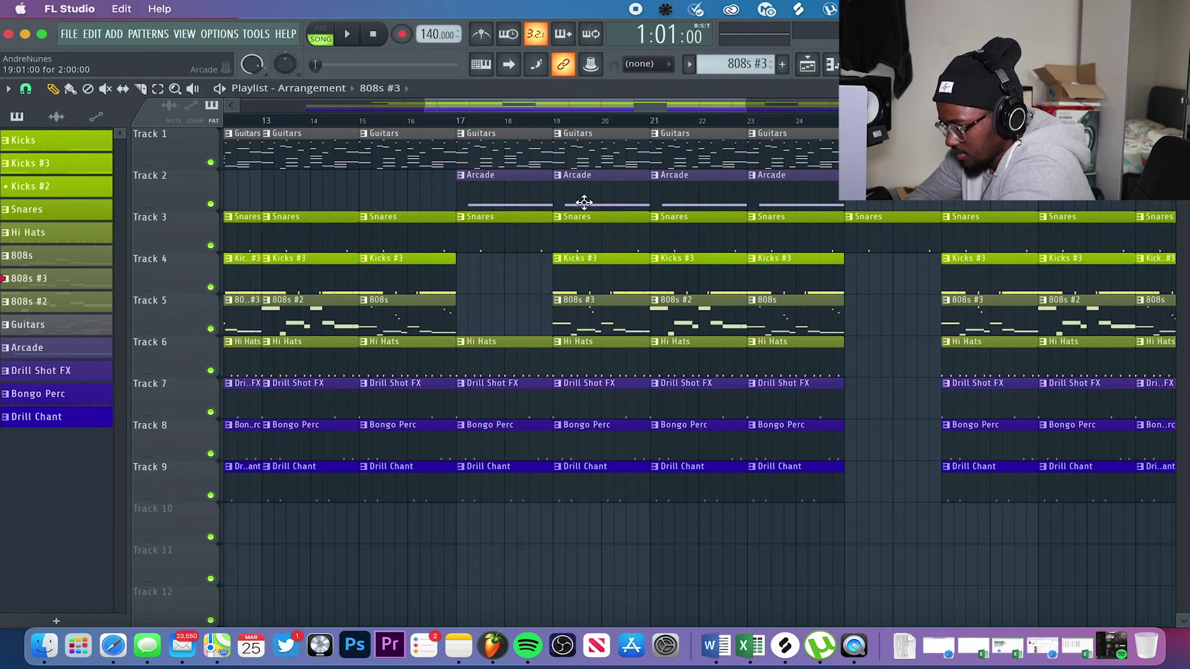
scroll(703, 384, "down", 2)
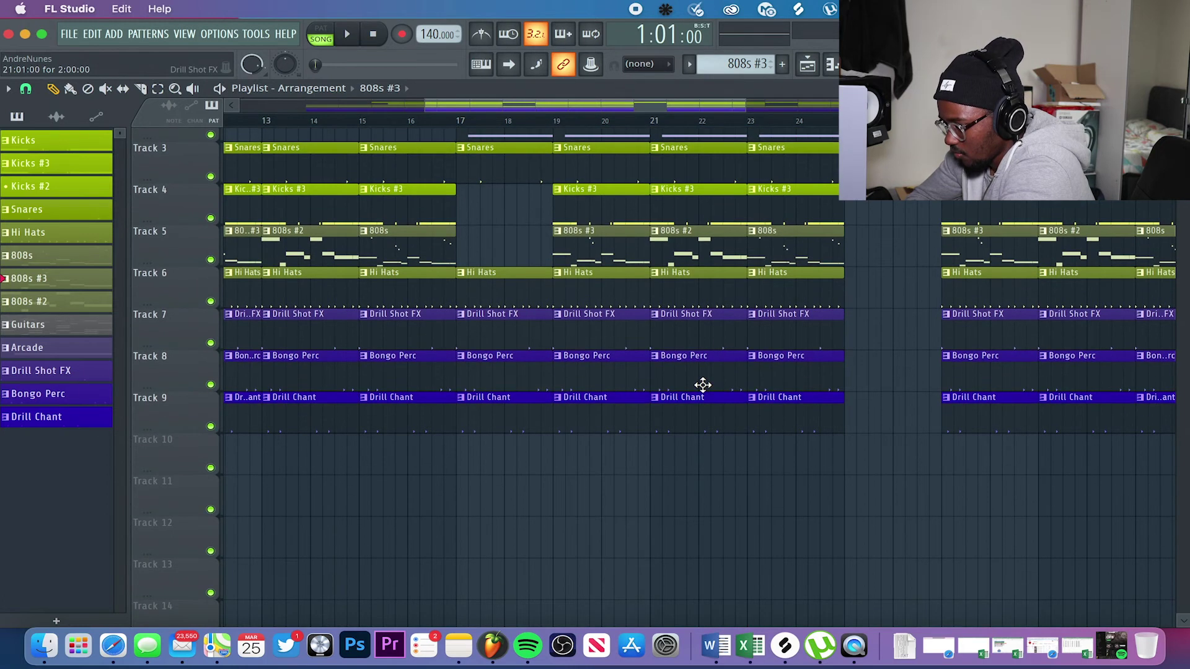
scroll(701, 385, "down", 1)
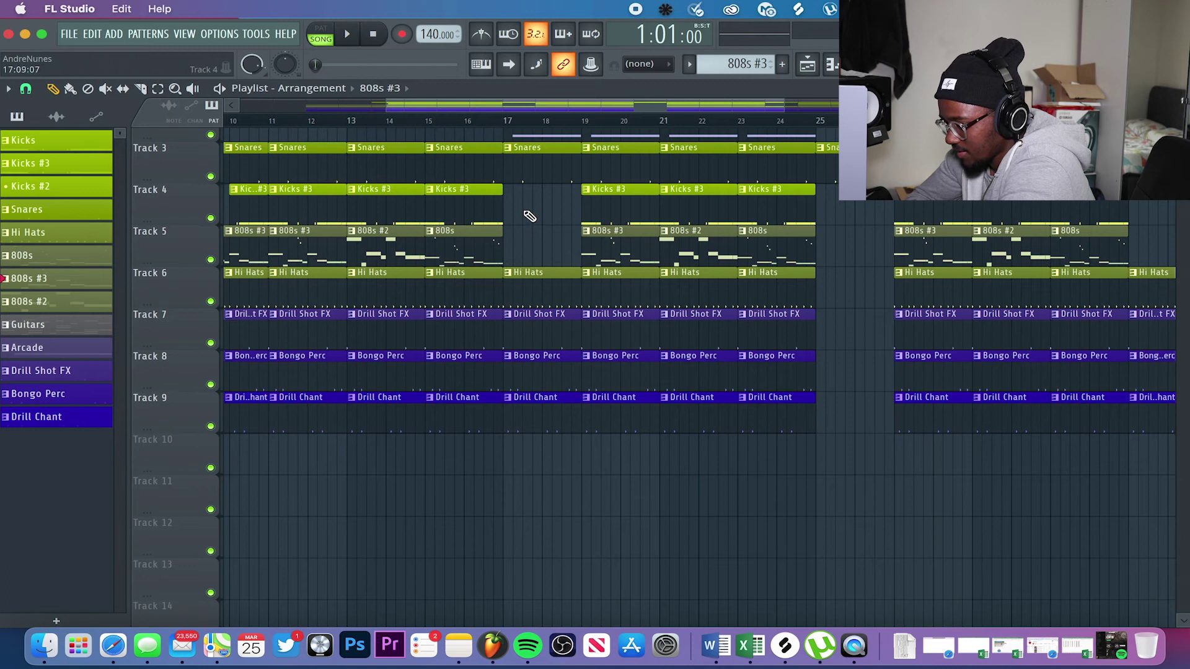
scroll(534, 258, "up", 2)
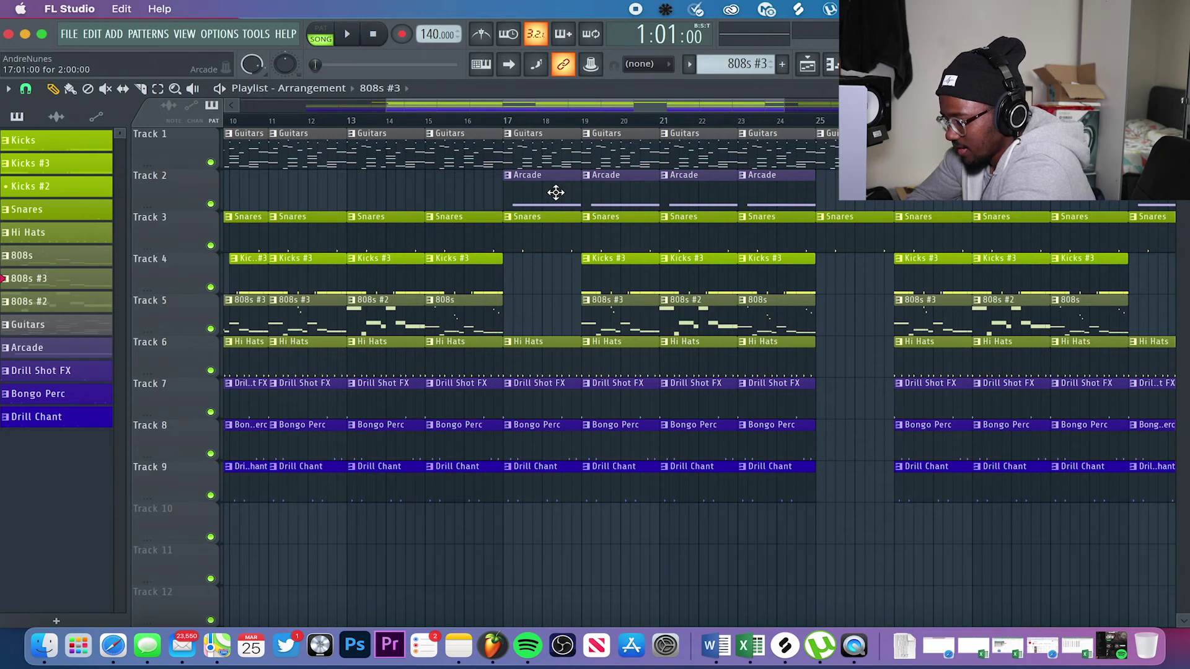
scroll(555, 285, "down", 2)
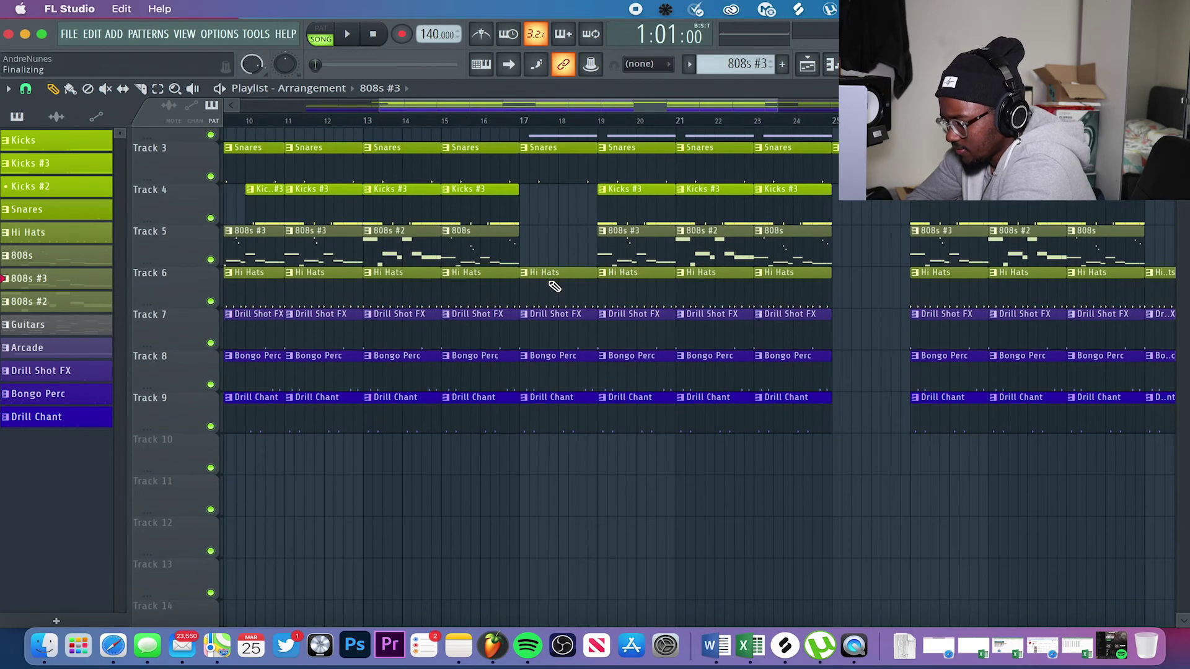
scroll(555, 287, "up", 2)
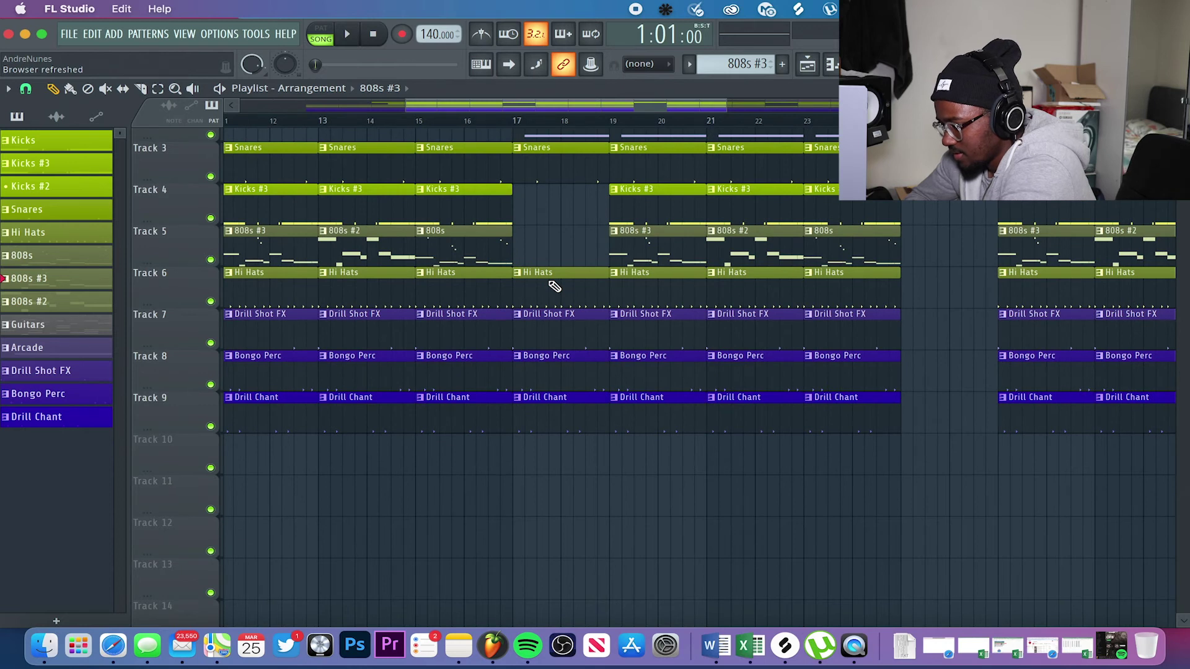
scroll(555, 286, "down", 4)
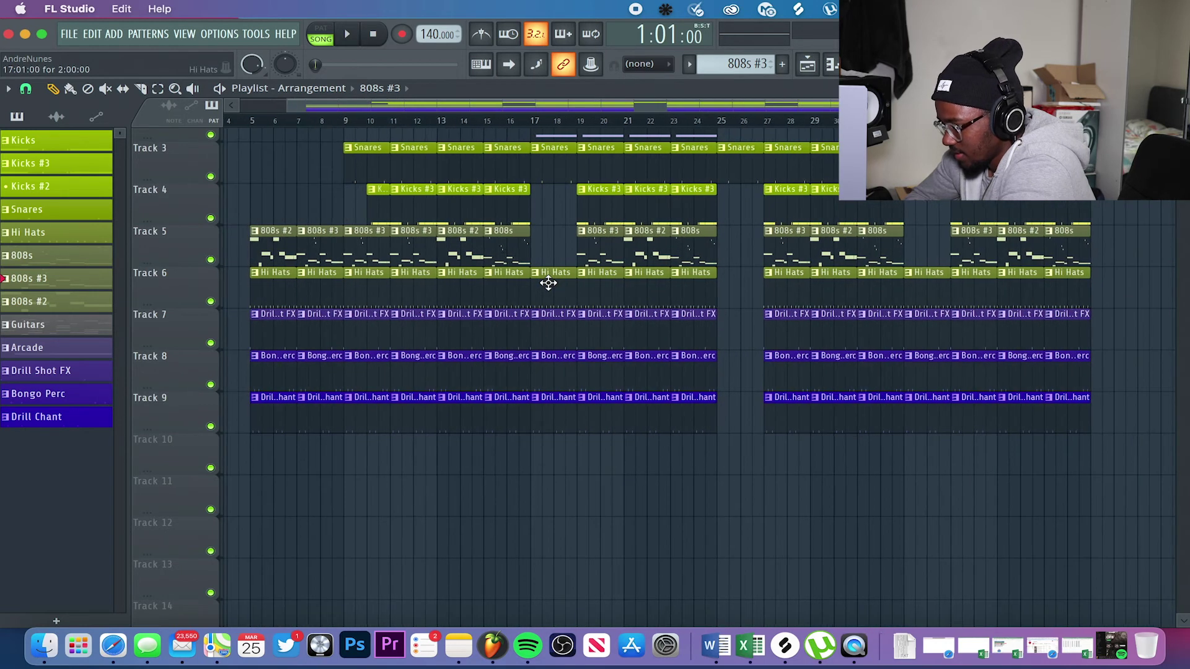
- Review the arrangement's second half from bar 25 onward, comparing the Arcade, snare, kick and 808 clips
scroll(677, 234, "up", 2)
scroll(683, 234, "right", 3)
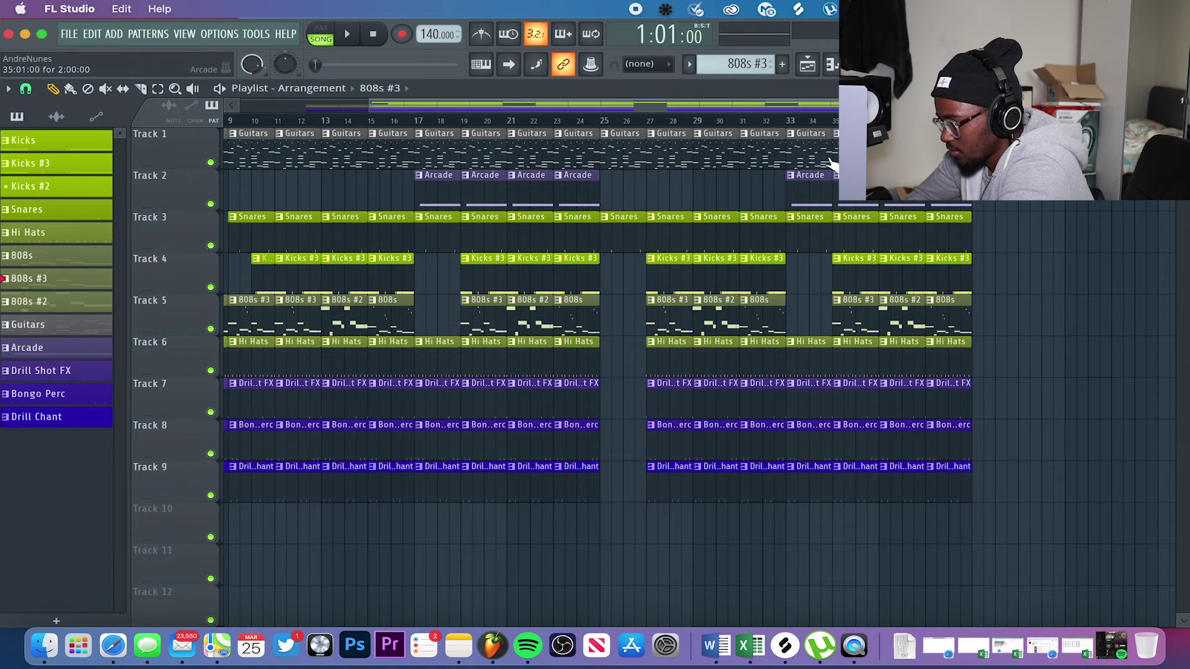
scroll(770, 386, "up", 3)
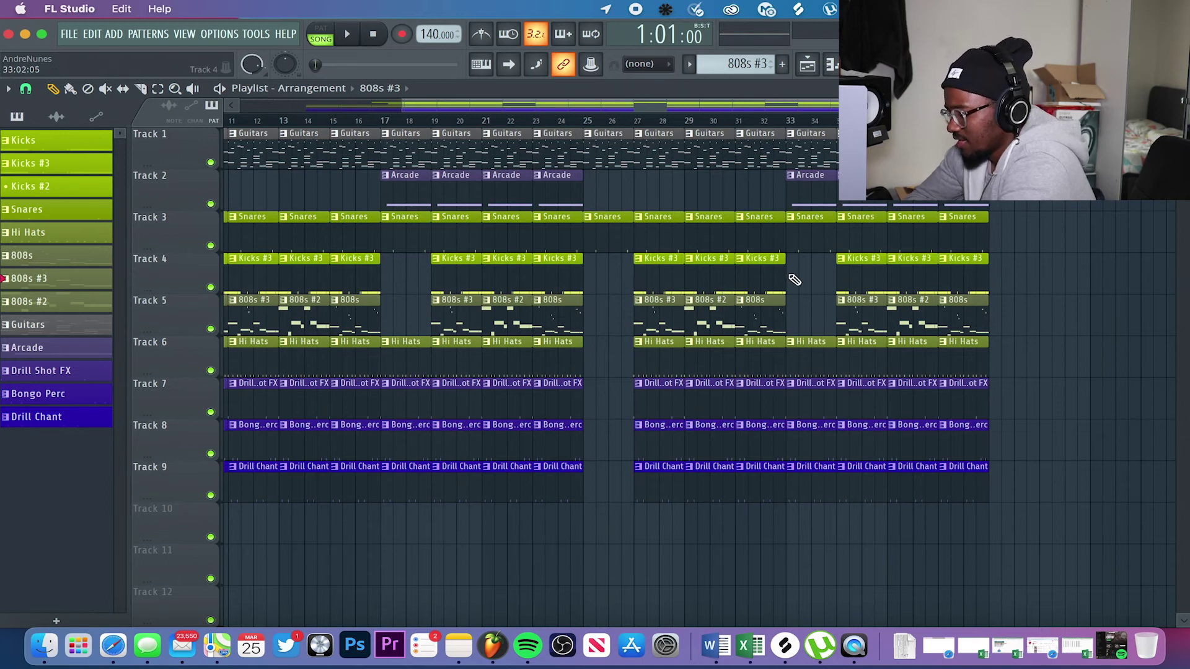
scroll(795, 281, "up", 2)
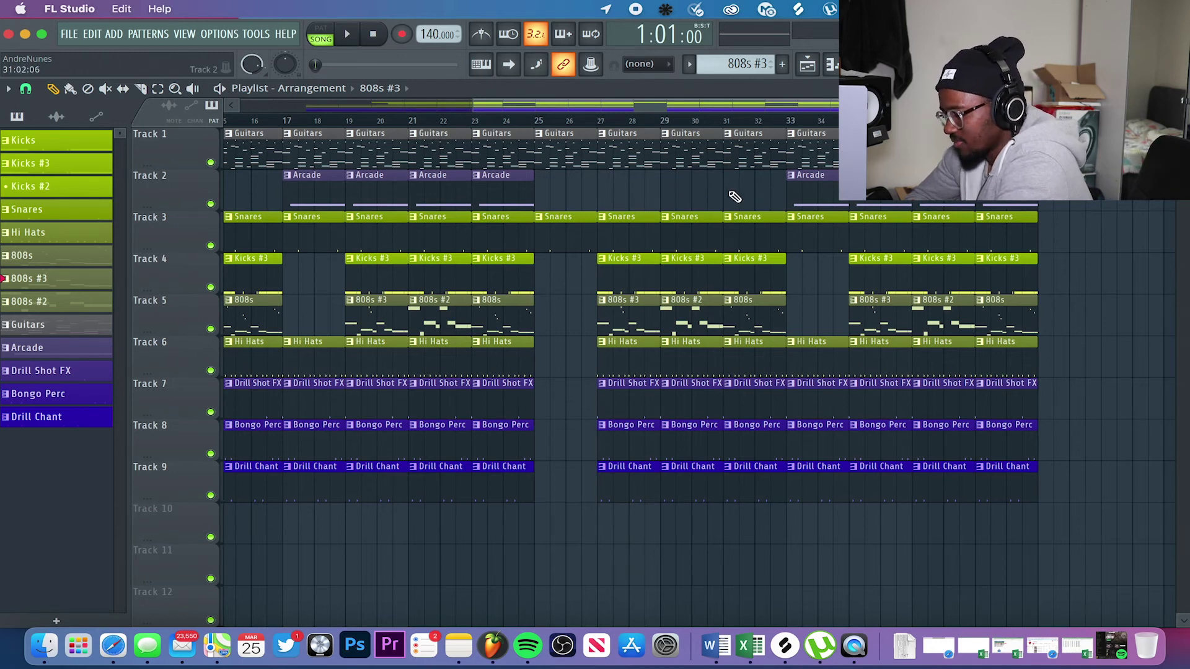
scroll(667, 226, "down", 2, "ctrl")
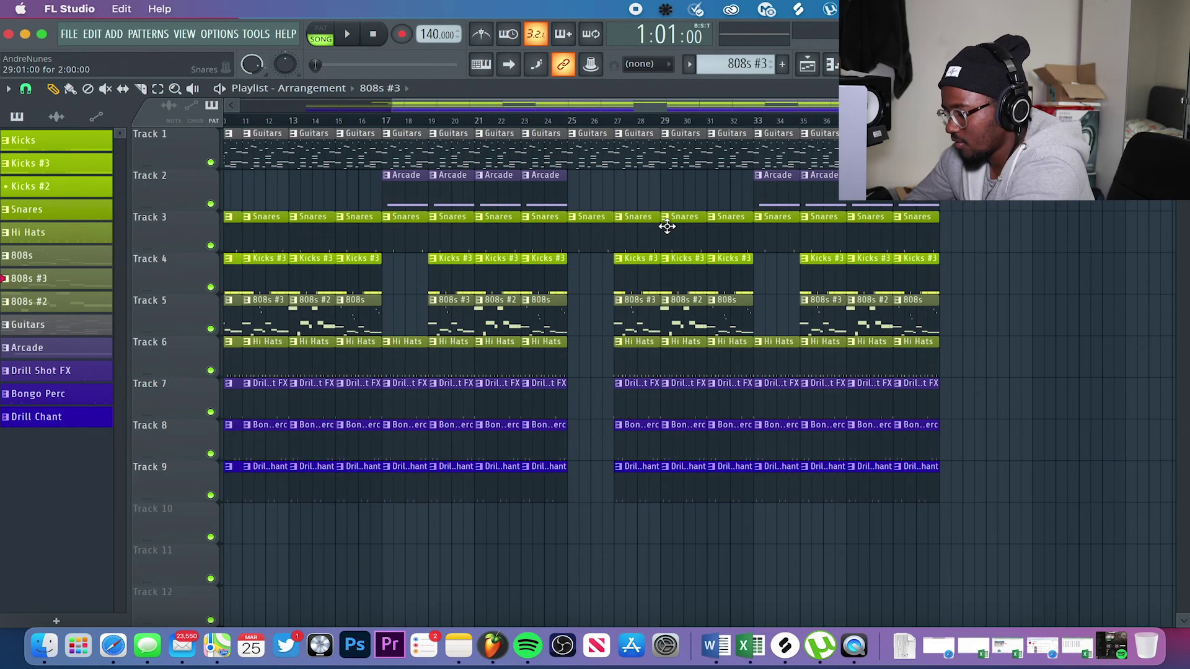
scroll(667, 226, "up", 3, "ctrl")
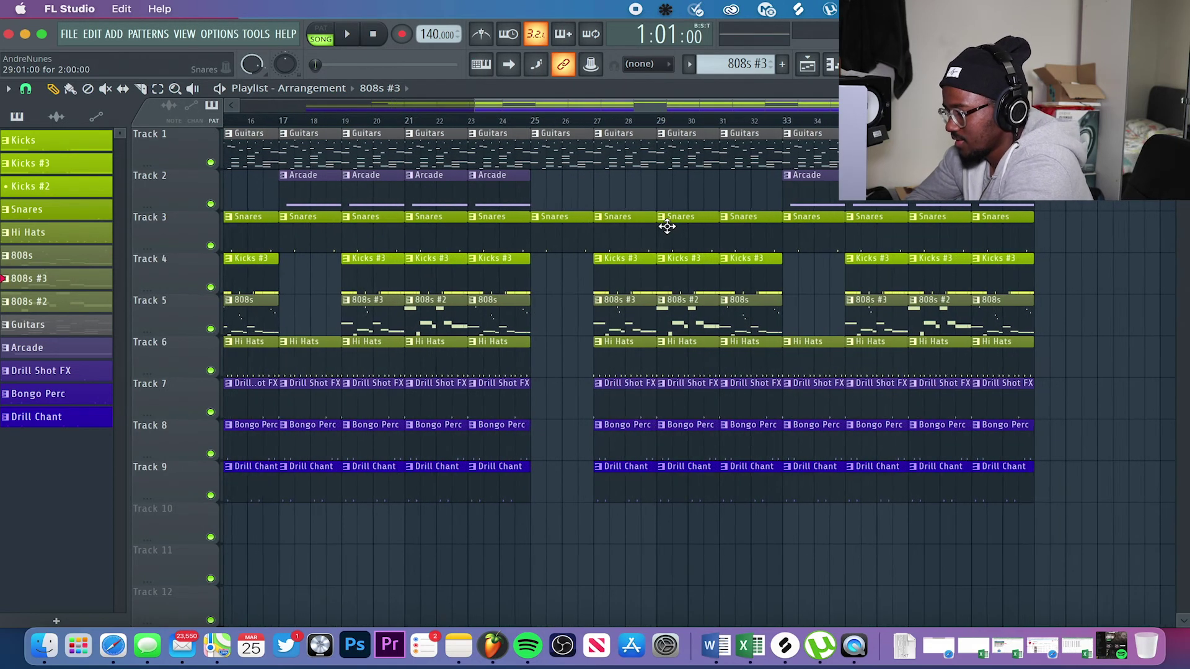
- Play the whole arrangement from bar 1 to listen through the finished beat
scroll(666, 226, "down", 3, "ctrl")
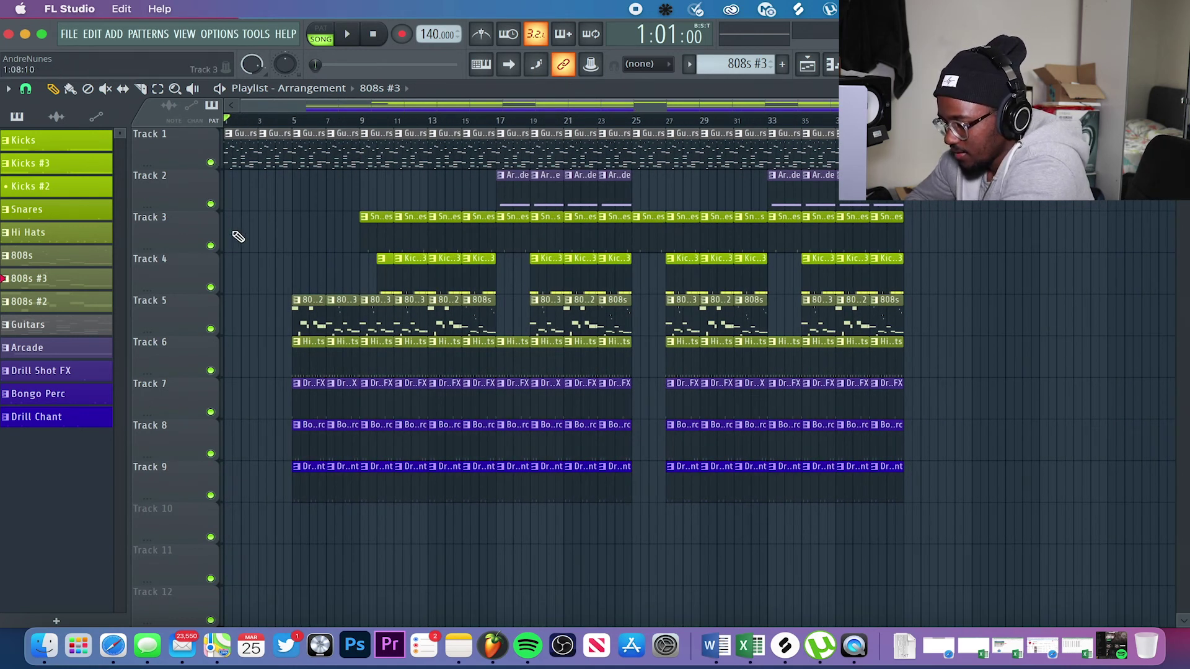
key("space")
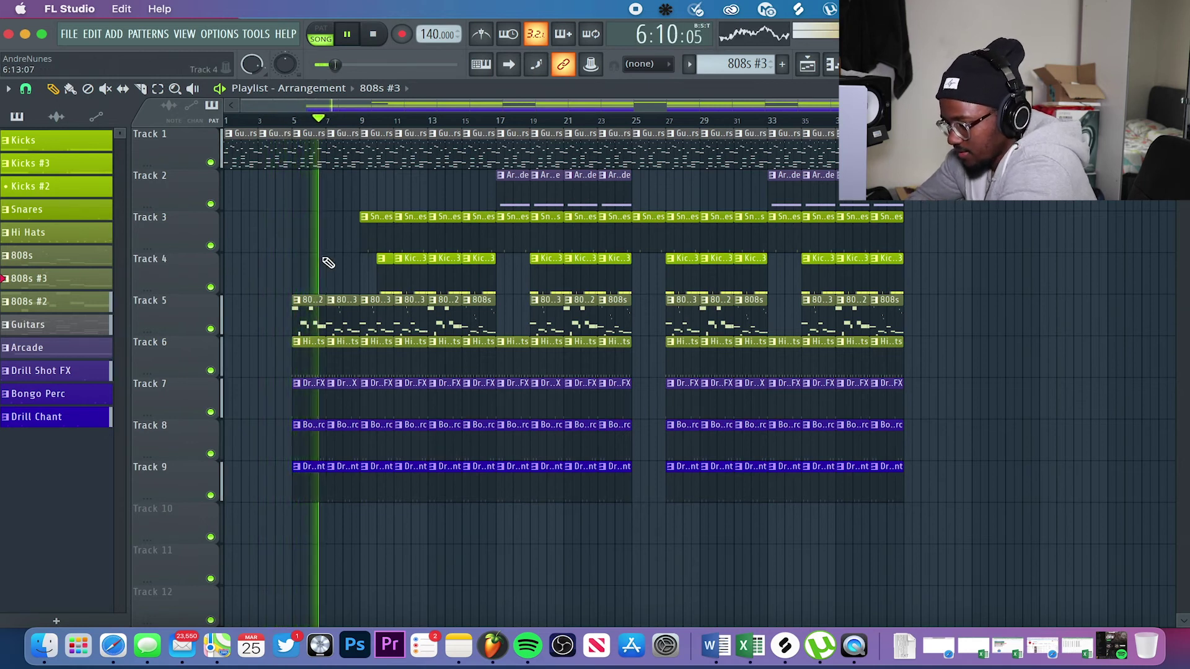
scroll(328, 262, "up", 2)
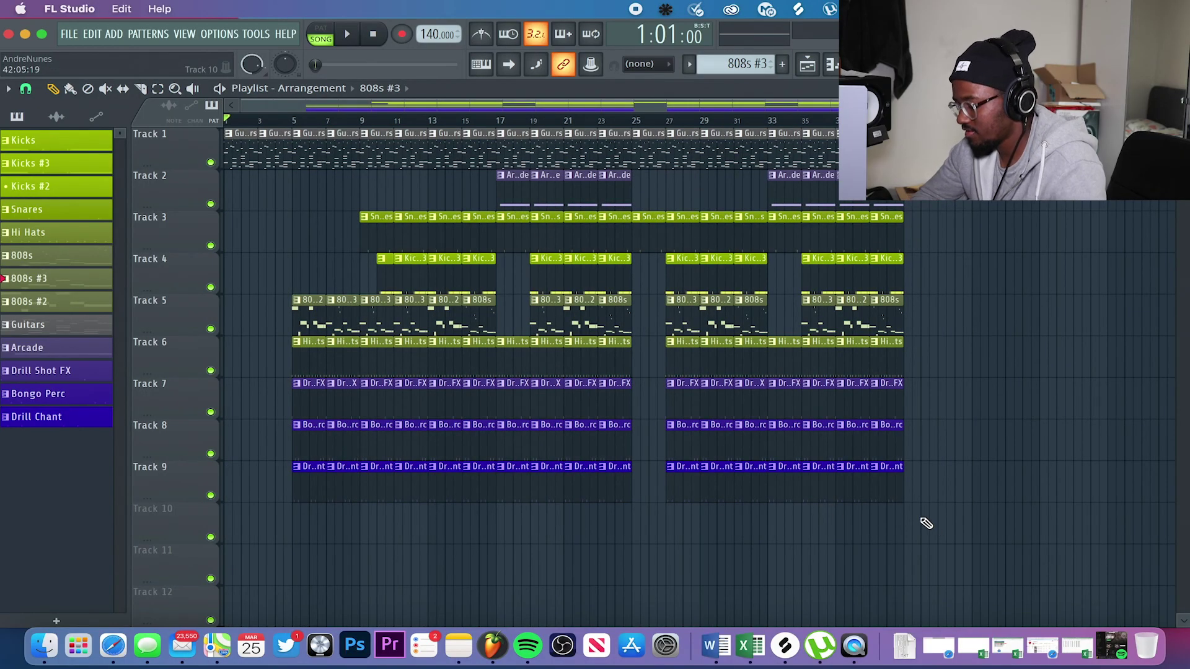
- Duplicate the clips on all tracks from bar 25 onward so the copies start at bar 41, and delete the copies
left_click_drag(915, 533, 640, 154)
key("ctrl+b")
scroll(682, 186, "up", 3)
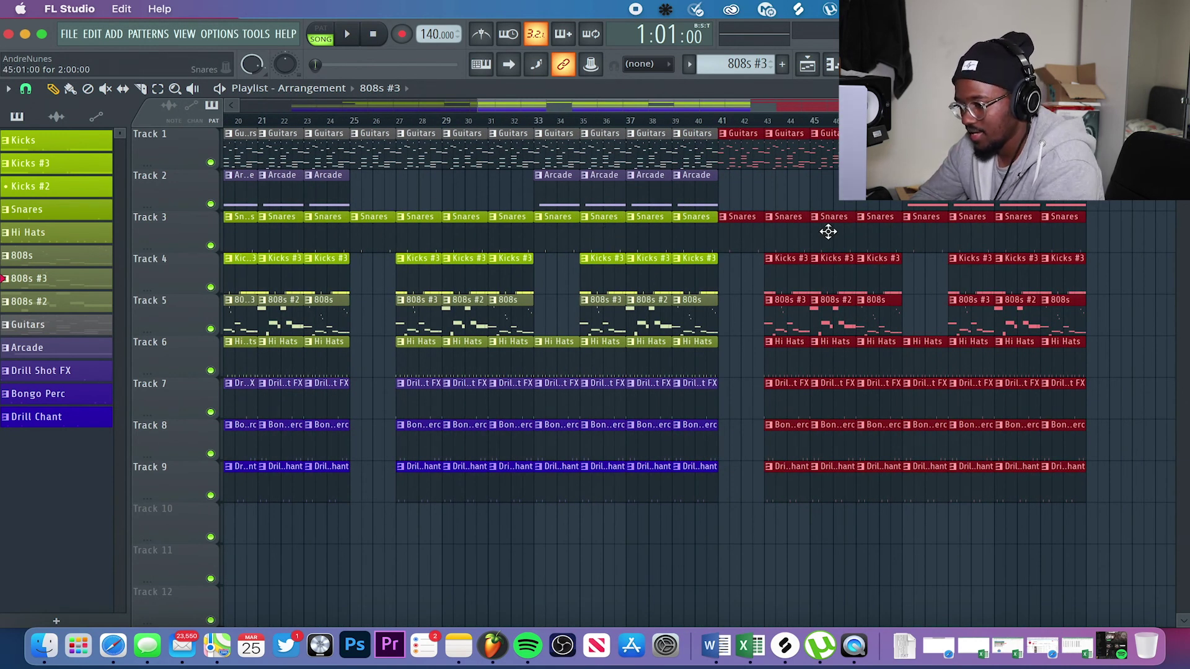
scroll(585, 320, "down", 3)
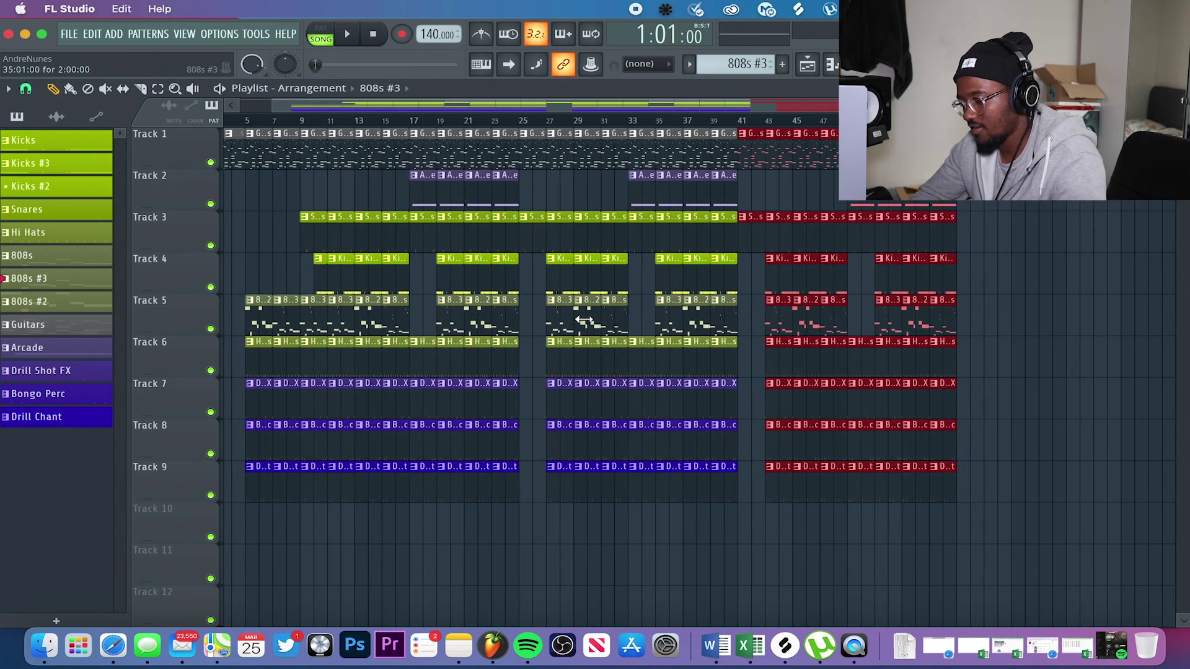
key("Delete")
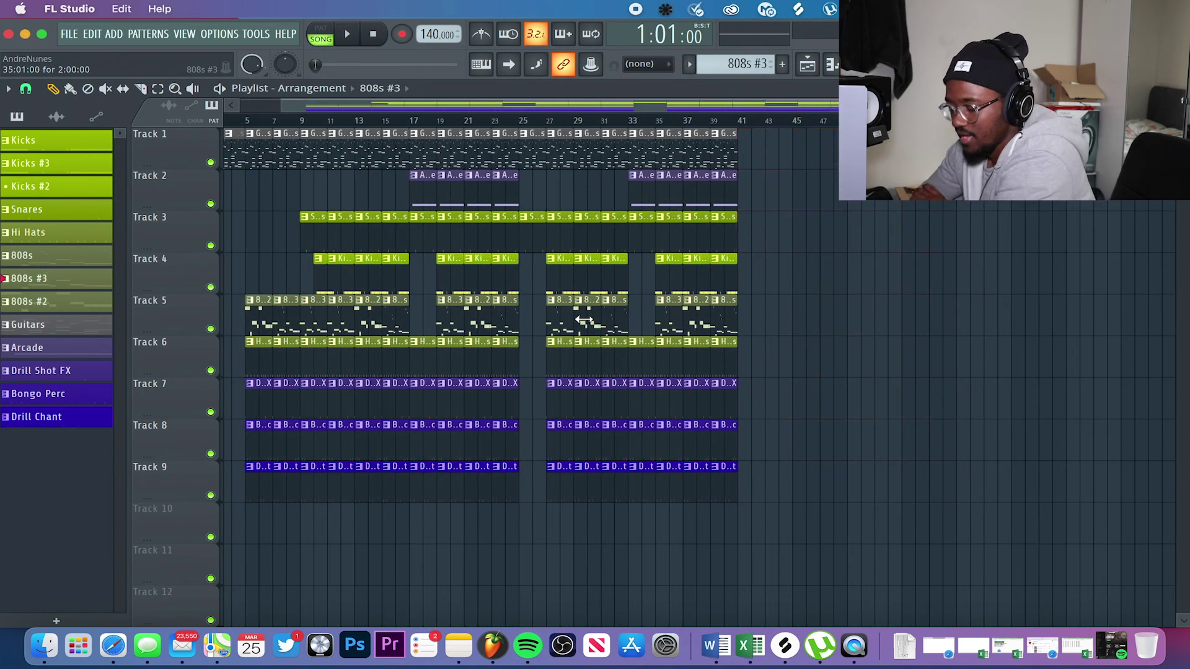